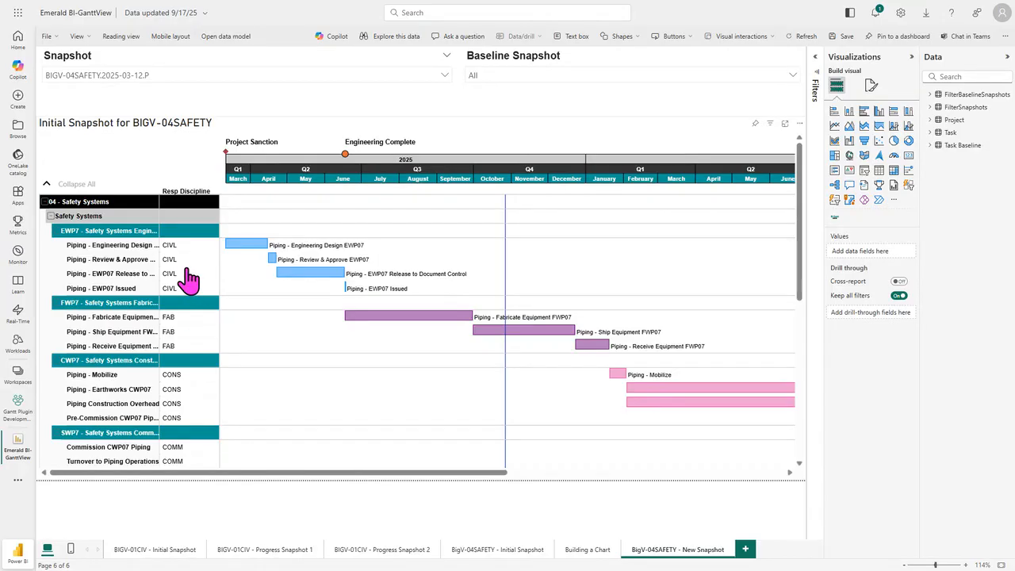
# Step: Open the Building a Chart page, select its empty Gantt visual, and check the available Snapshot filter options
pyautogui.click(588, 550)
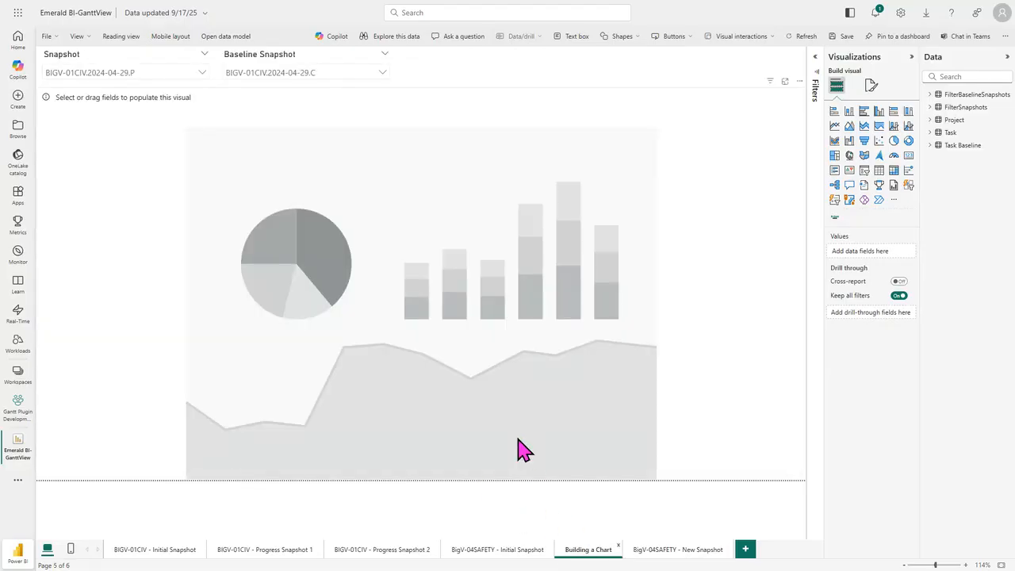
pyautogui.click(542, 366)
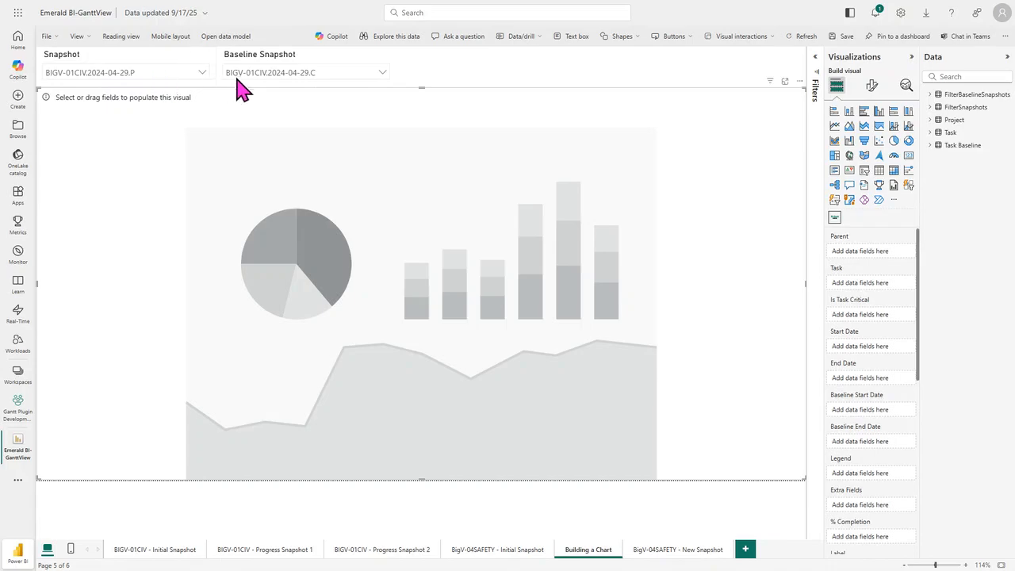
pyautogui.click(202, 73)
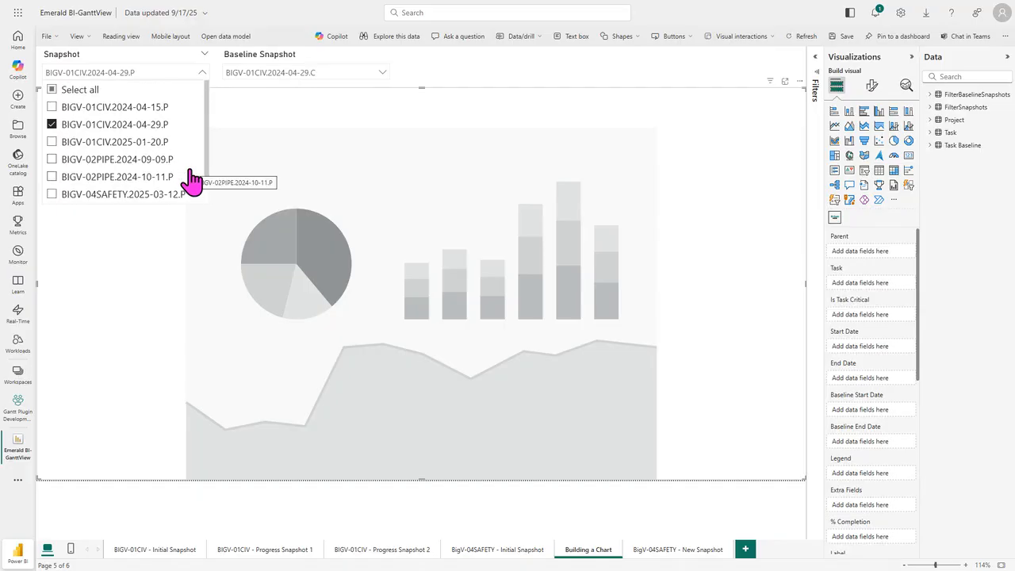
pyautogui.click(202, 72)
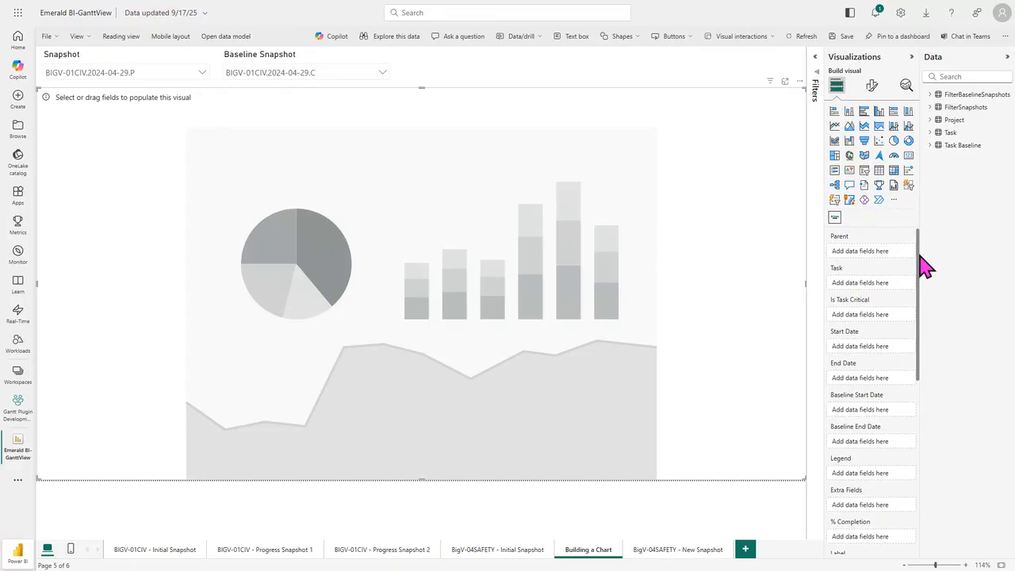
pyautogui.moveTo(919, 255)
pyautogui.mouseDown()
pyautogui.moveTo(920, 321)
pyautogui.moveTo(909, 246)
pyautogui.mouseUp()
# Step: Assign the Task table's Task Name, End Date and Start Date to the Gantt visual's Task, End Date and Start Date fields
pyautogui.click(931, 133)
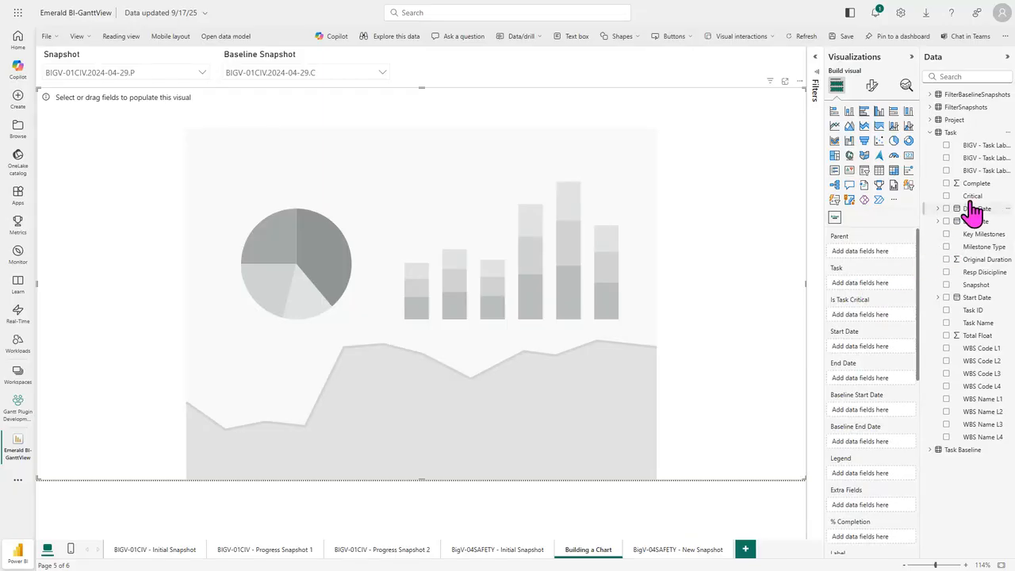
pyautogui.moveTo(915, 219); pyautogui.dragTo(902, 218)
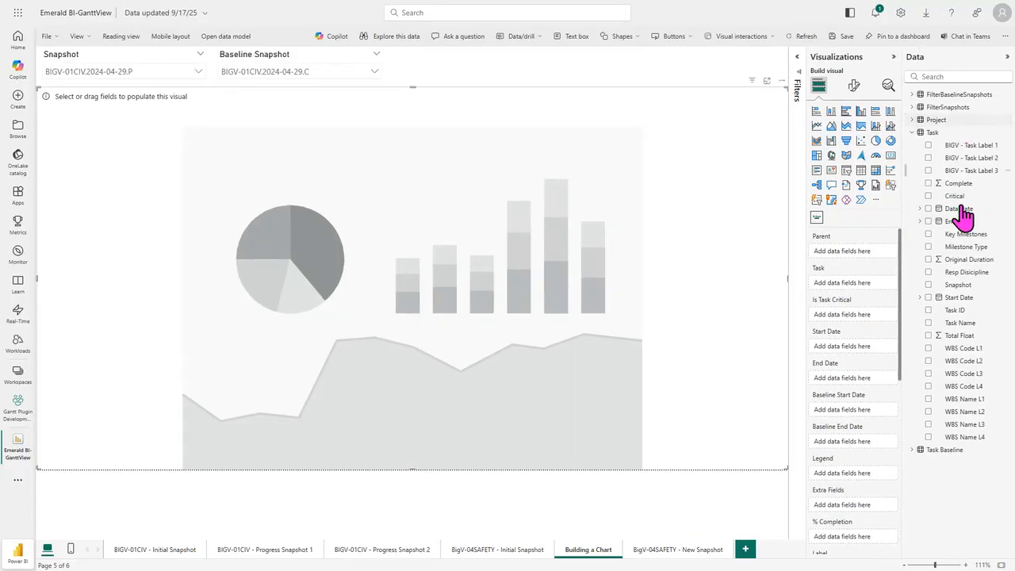
pyautogui.moveTo(957, 324); pyautogui.dragTo(850, 294)
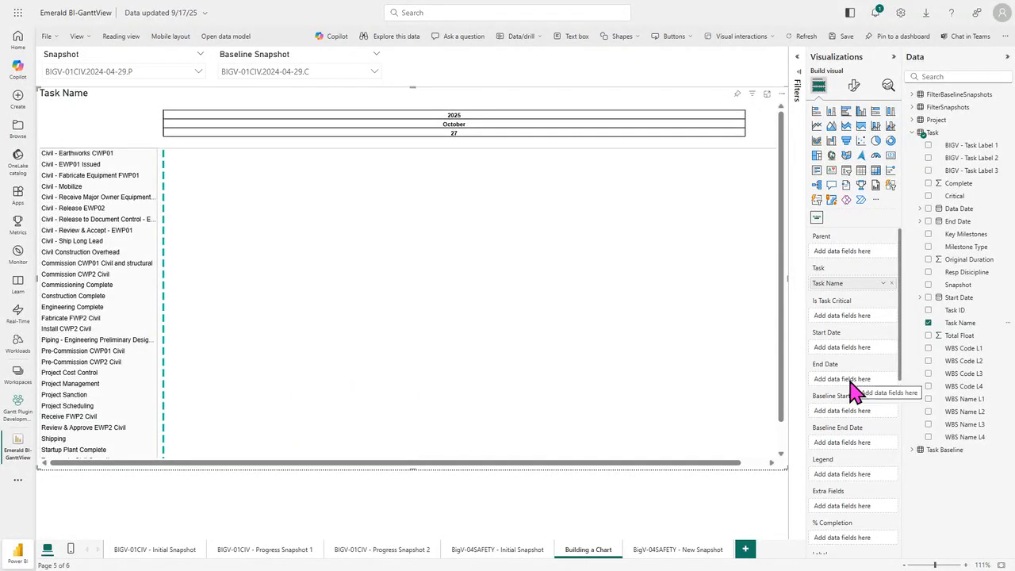
pyautogui.moveTo(956, 222); pyautogui.dragTo(849, 387)
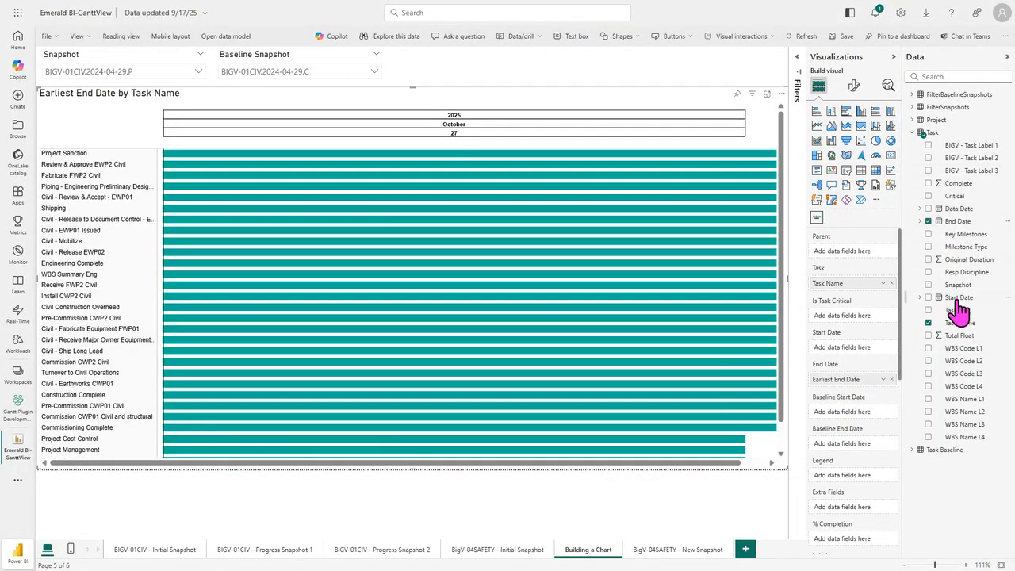
pyautogui.moveTo(959, 305); pyautogui.dragTo(852, 359)
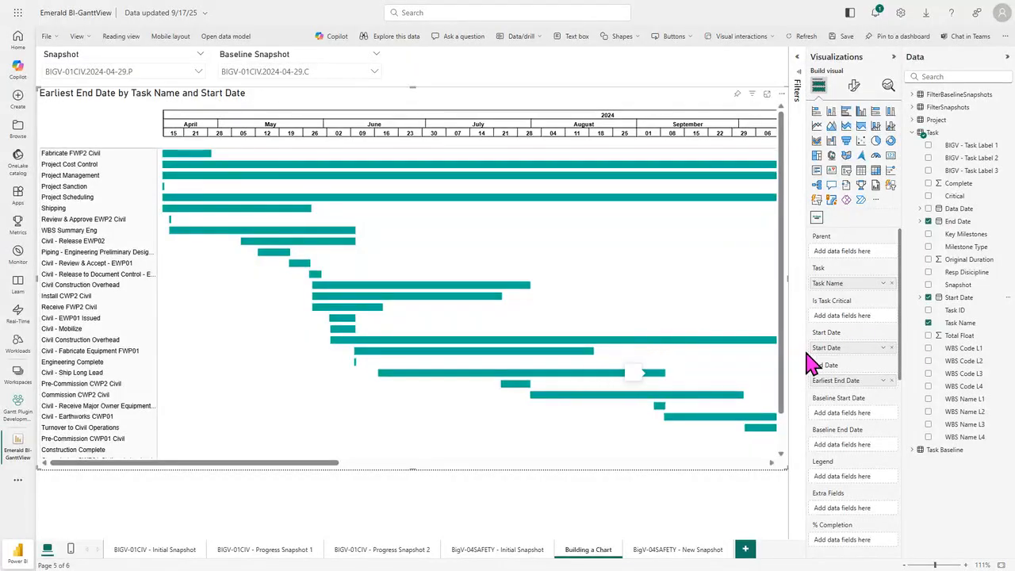
# Step: Assign the Task Baseline table's End Date and Start Date to the Gantt visual's Baseline End Date and Baseline Start Date
pyautogui.scroll(-1, 901, 312)
pyautogui.scroll(-3, 904, 321)
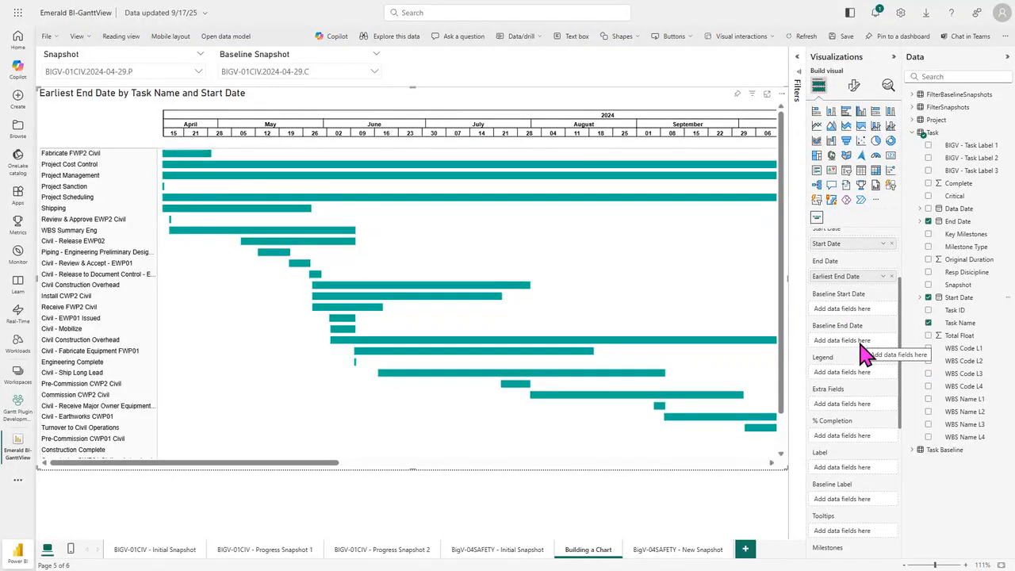
pyautogui.click(917, 453)
pyautogui.scroll(-1, 969, 446)
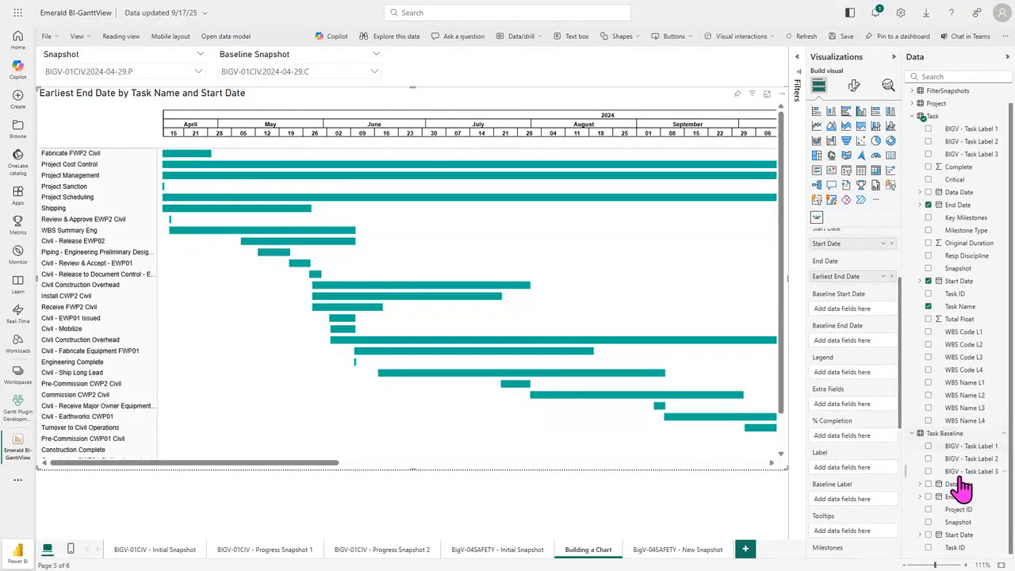
pyautogui.moveTo(960, 497); pyautogui.dragTo(857, 343)
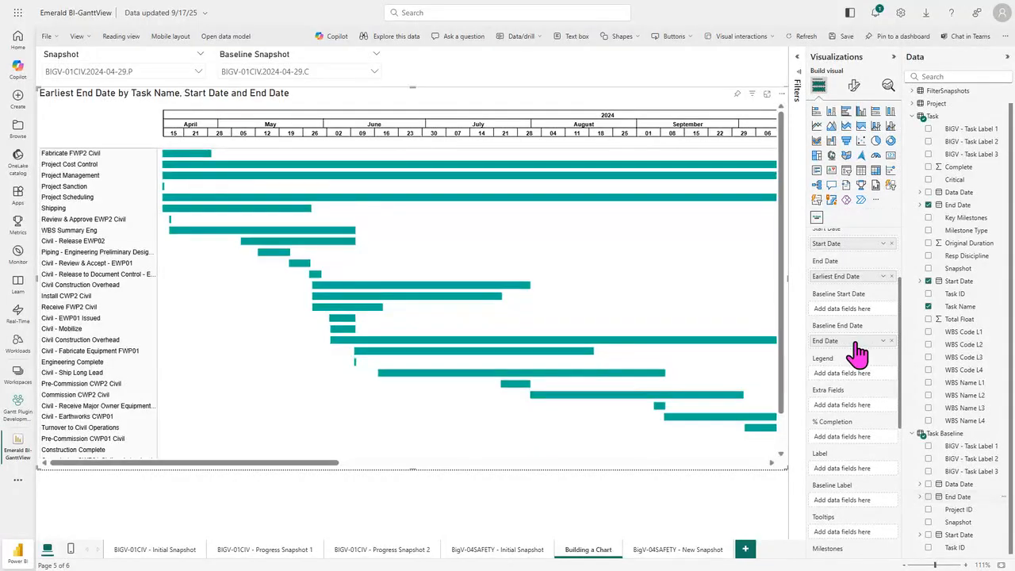
pyautogui.moveTo(952, 538); pyautogui.dragTo(854, 321)
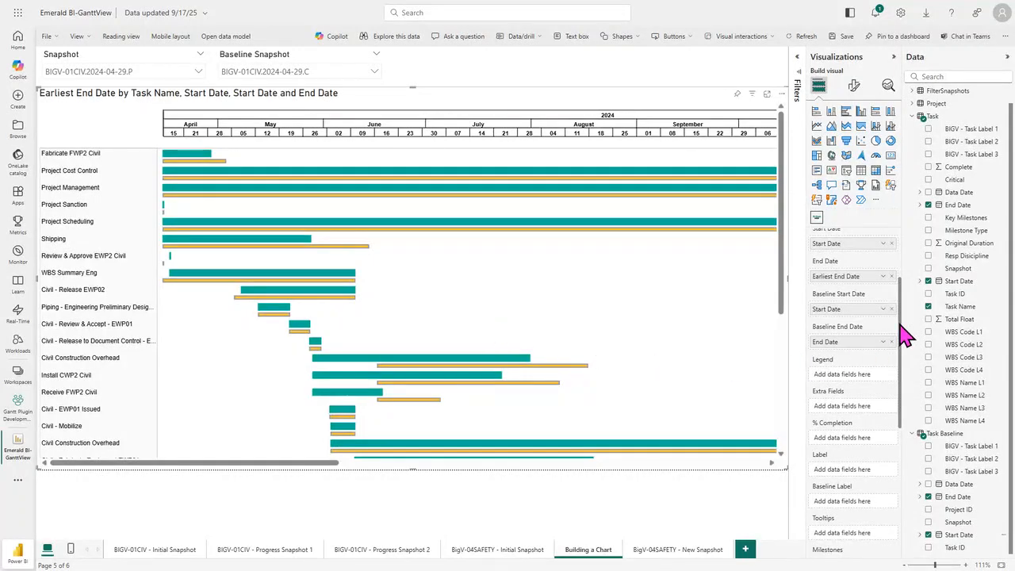
# Step: Assign the Task table's Task Name to Label, Task ID to Baseline Label, and Complete to % Completion
pyautogui.scroll(-2, 903, 333)
pyautogui.scroll(-3, 902, 343)
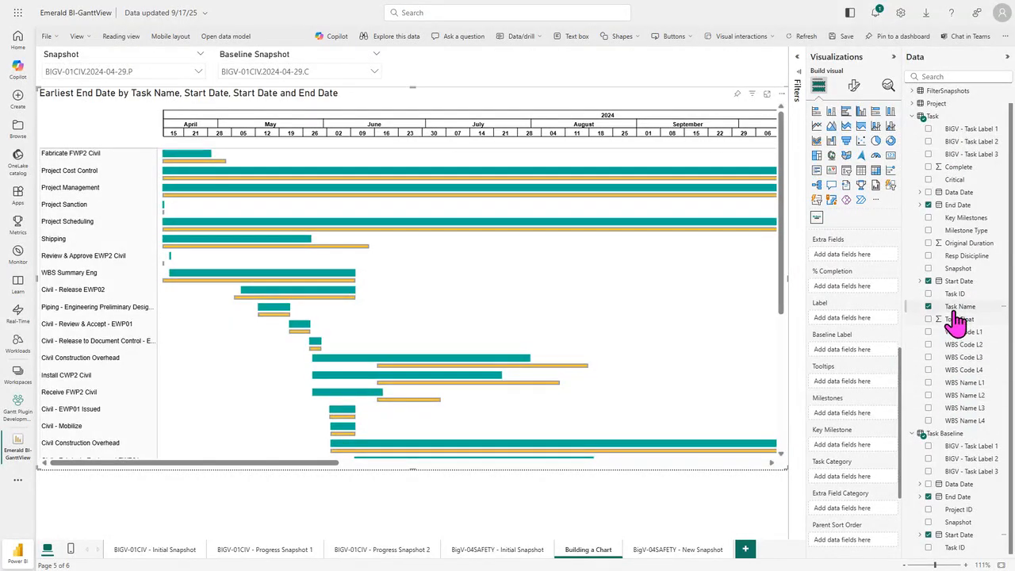
pyautogui.moveTo(958, 316); pyautogui.dragTo(847, 321)
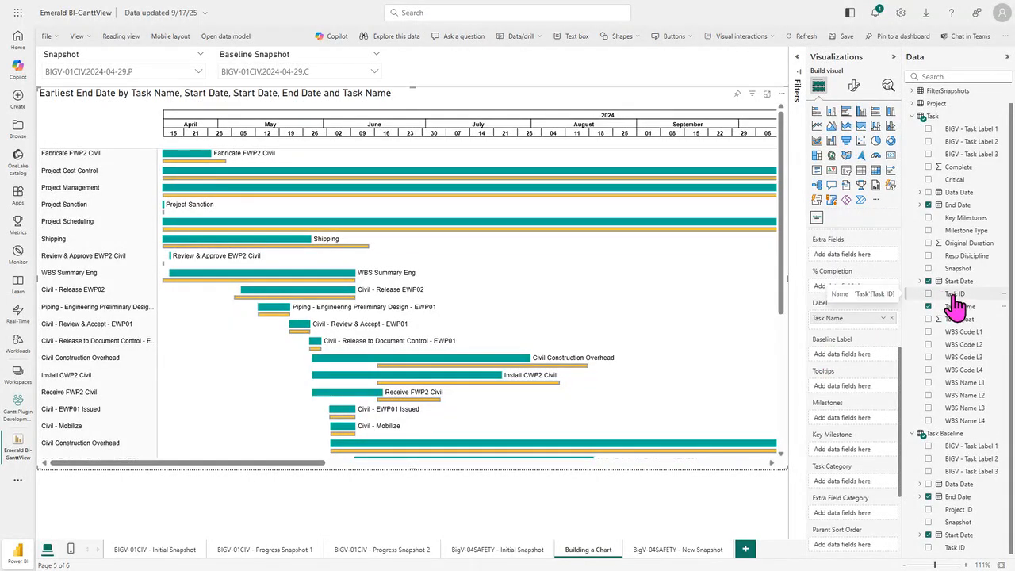
pyautogui.moveTo(956, 297); pyautogui.dragTo(850, 370)
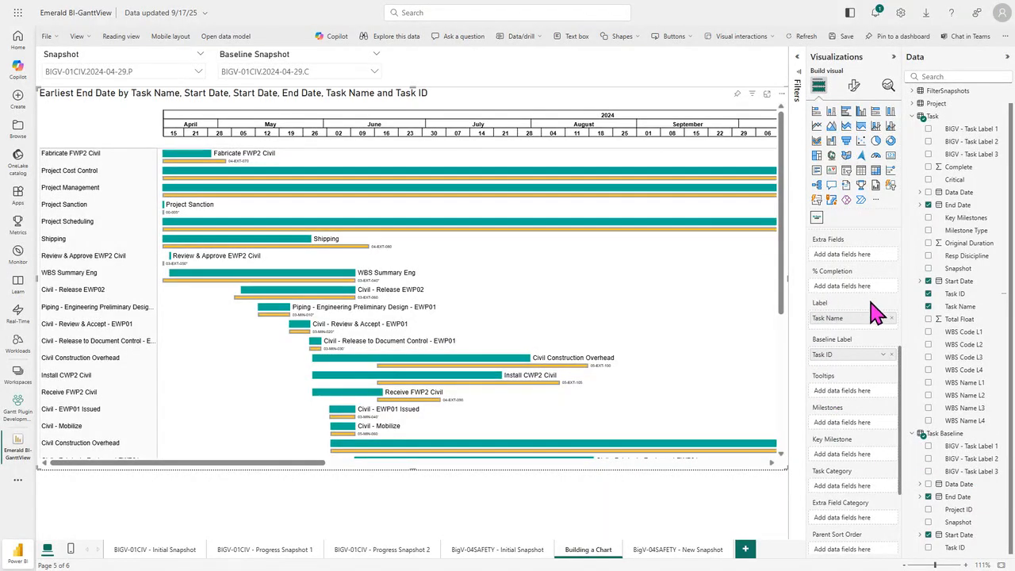
pyautogui.moveTo(956, 167); pyautogui.dragTo(841, 299)
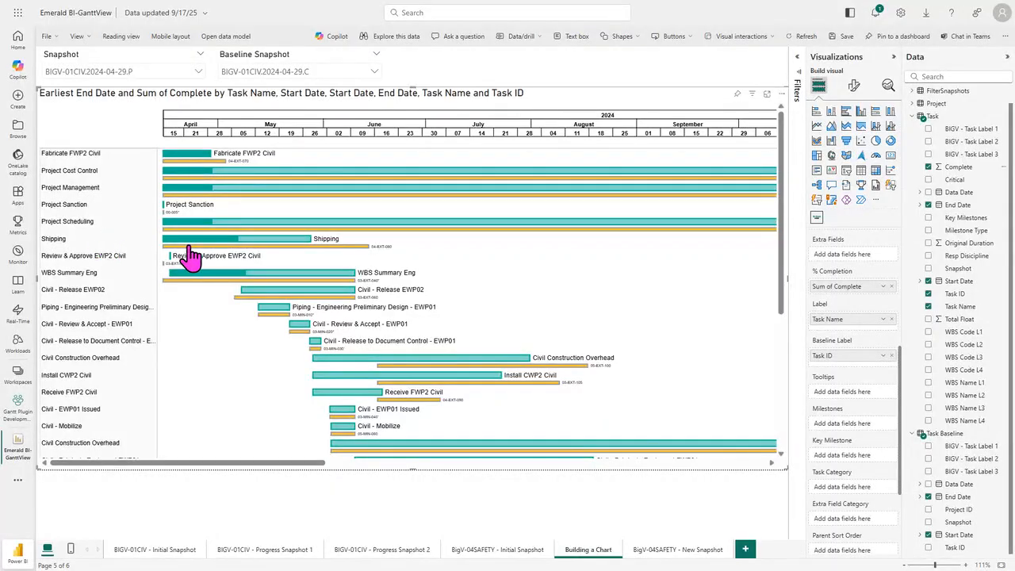
# Step: Group the tasks under Parent by Project Name from the Project table, followed by WBS Name L1 and WBS Name L2
pyautogui.moveTo(901, 379); pyautogui.dragTo(895, 252)
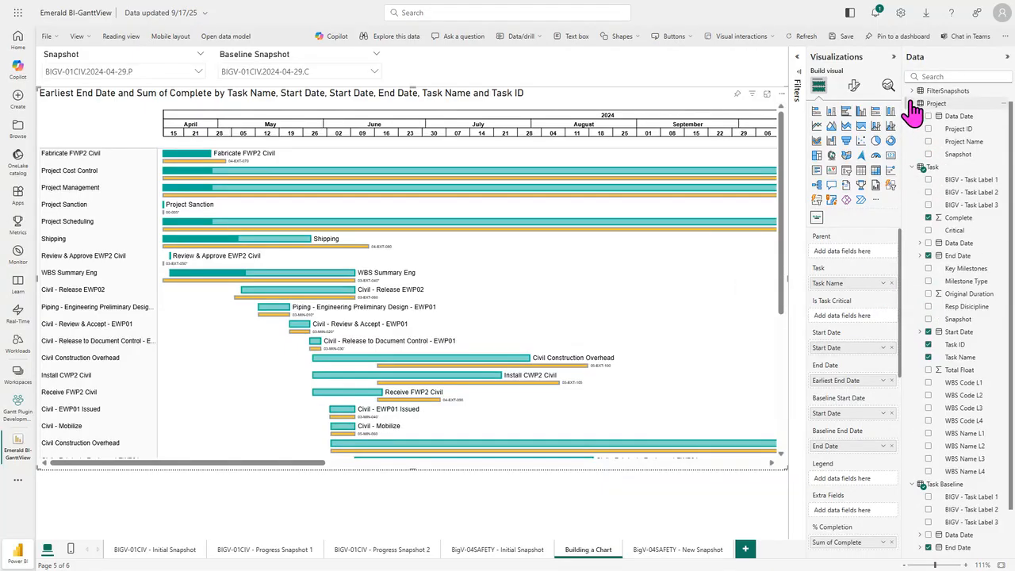
pyautogui.click(914, 108)
pyautogui.moveTo(967, 143); pyautogui.dragTo(864, 262)
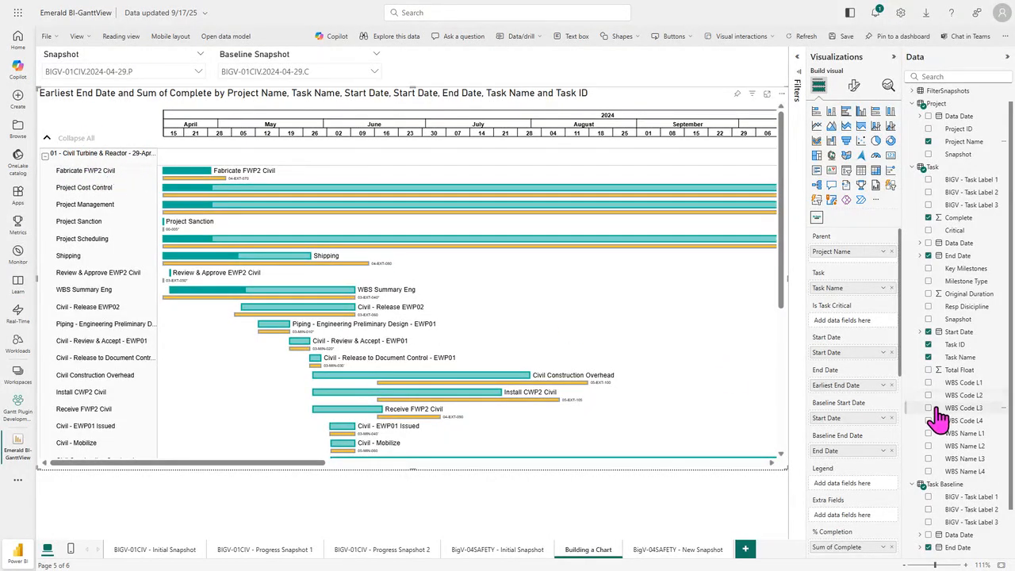
pyautogui.moveTo(950, 437); pyautogui.dragTo(842, 265)
pyautogui.moveTo(956, 446); pyautogui.dragTo(847, 283)
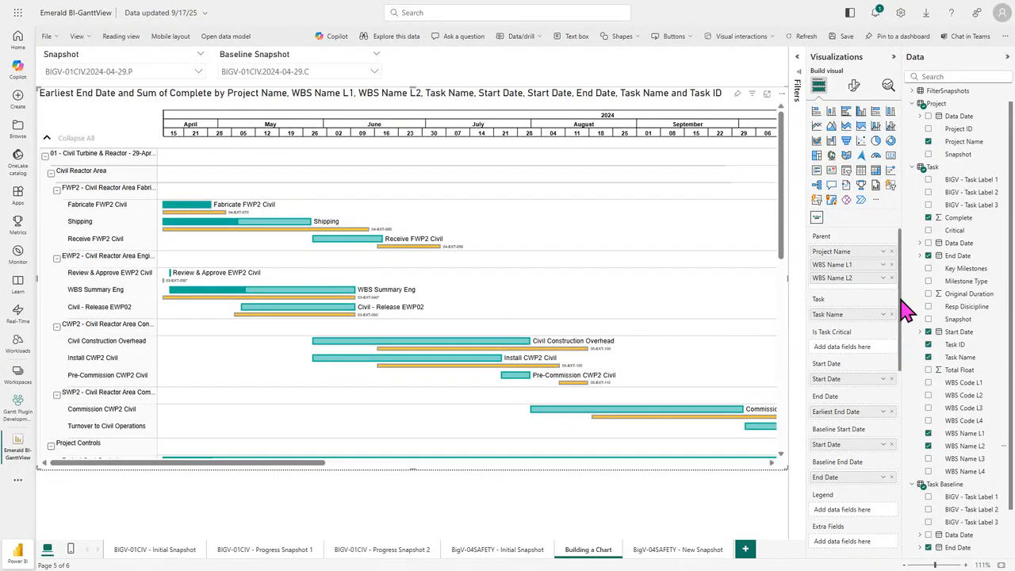
# Step: Set Parent Sort Order to Project Name, WBS Name L1 and WBS Name L2, and Task Sort Order to Task Name
pyautogui.moveTo(902, 300); pyautogui.dragTo(911, 494)
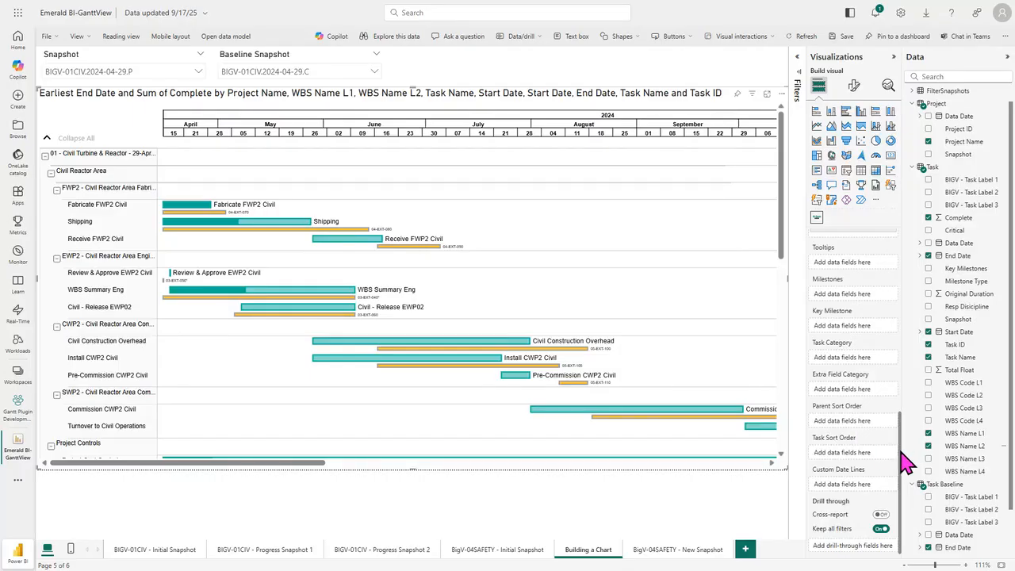
pyautogui.moveTo(902, 453)
pyautogui.mouseDown()
pyautogui.moveTo(891, 265)
pyautogui.moveTo(903, 459)
pyautogui.mouseUp()
pyautogui.moveTo(960, 151); pyautogui.dragTo(855, 432)
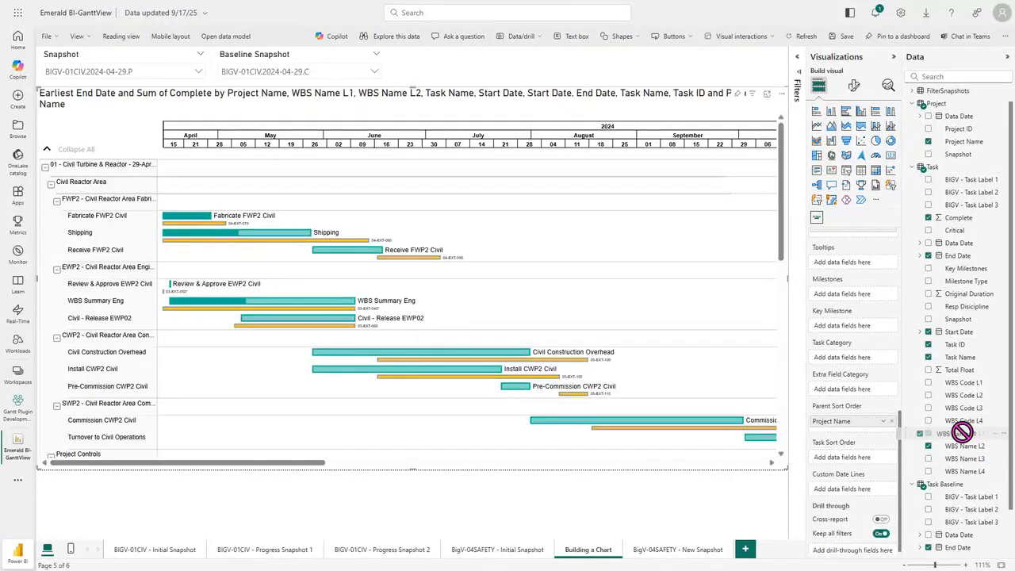
pyautogui.moveTo(963, 433); pyautogui.dragTo(859, 437)
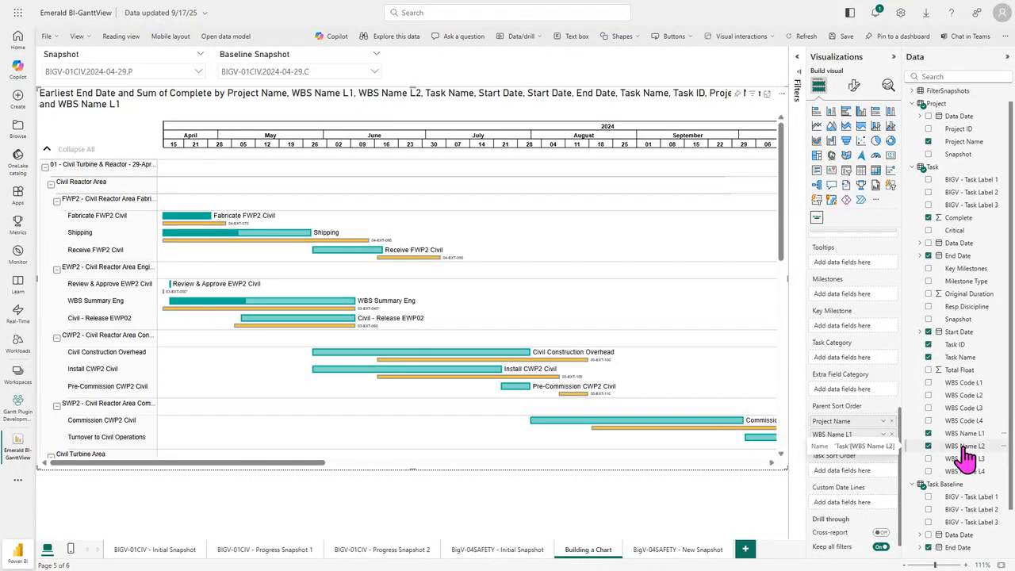
pyautogui.moveTo(966, 451); pyautogui.dragTo(845, 449)
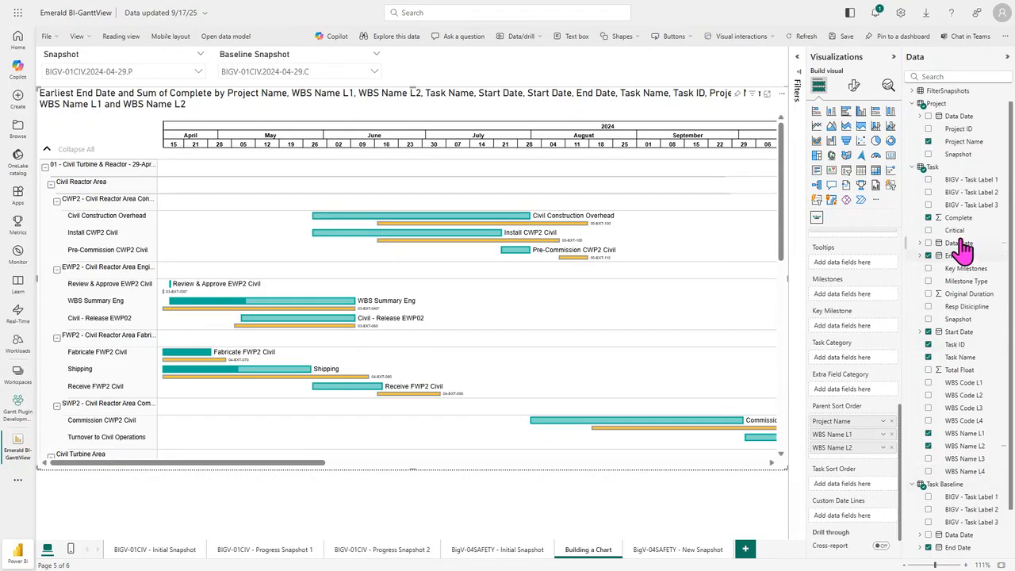
pyautogui.moveTo(961, 357); pyautogui.dragTo(855, 496)
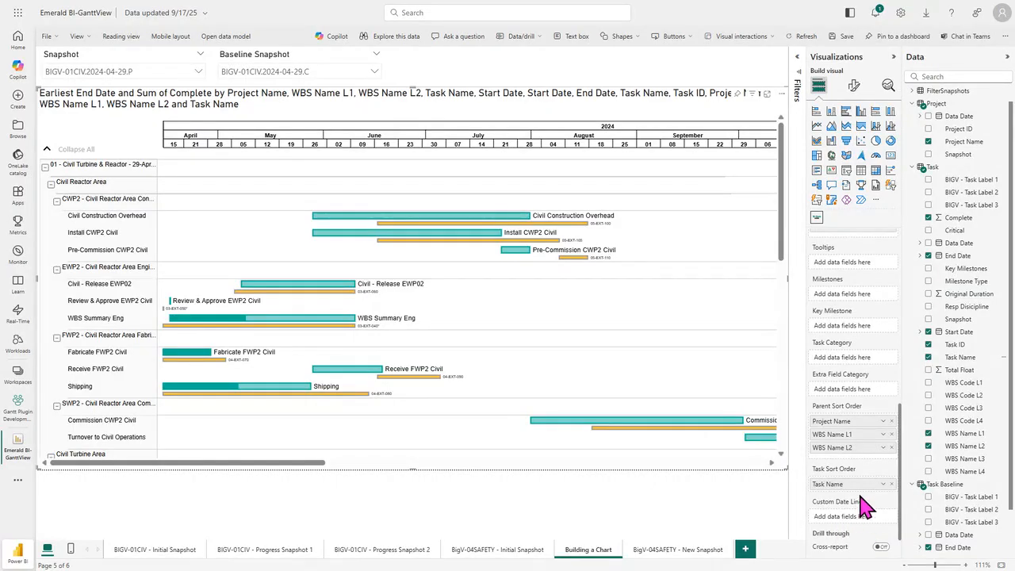
# Step: Add the Project table's Data Date to Custom Date Lines and assign the Critical field to Is Task Critical
pyautogui.moveTo(950, 127); pyautogui.dragTo(845, 520)
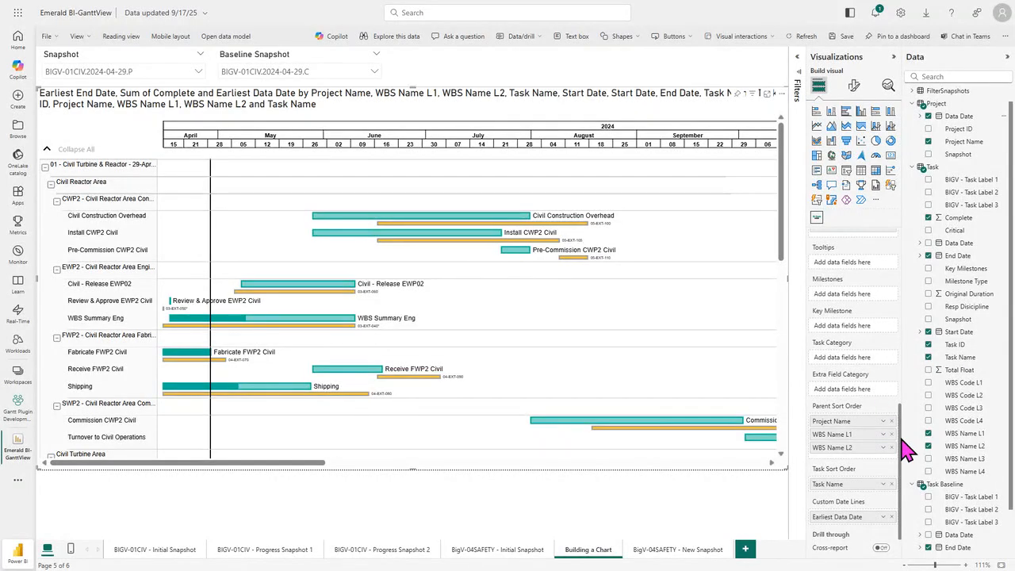
pyautogui.moveTo(902, 440); pyautogui.dragTo(899, 258)
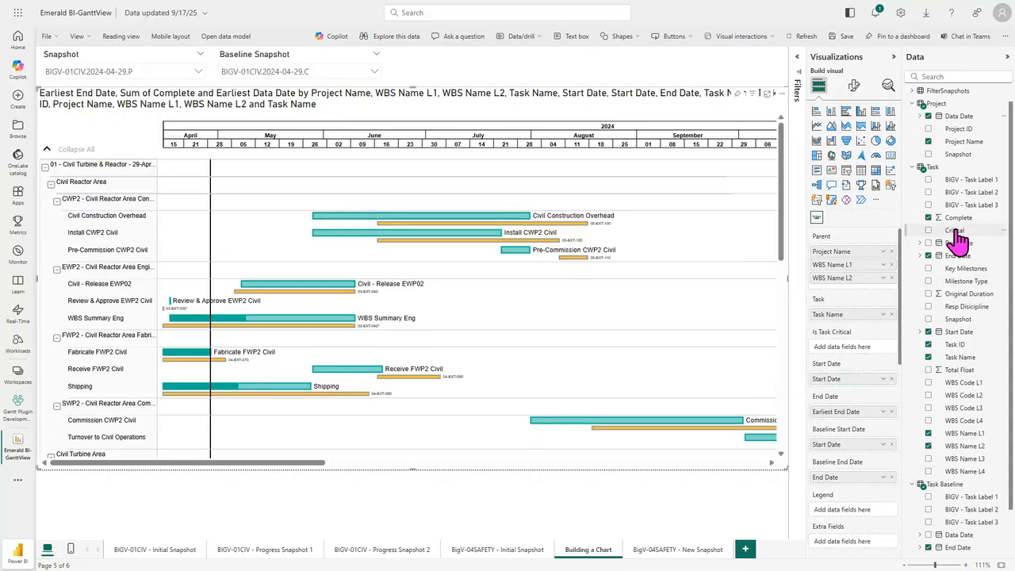
pyautogui.moveTo(962, 231); pyautogui.dragTo(845, 349)
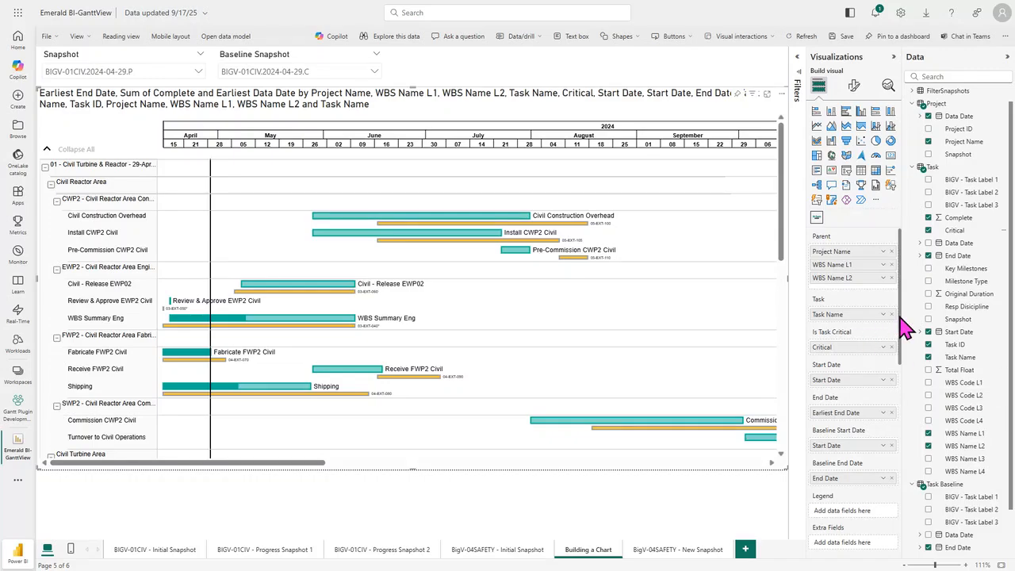
# Step: Add the Original Duration and Resp Disicipline columns to the Gantt chart as Extra Fields
pyautogui.scroll(-2, 905, 333)
pyautogui.moveTo(905, 333); pyautogui.dragTo(911, 424)
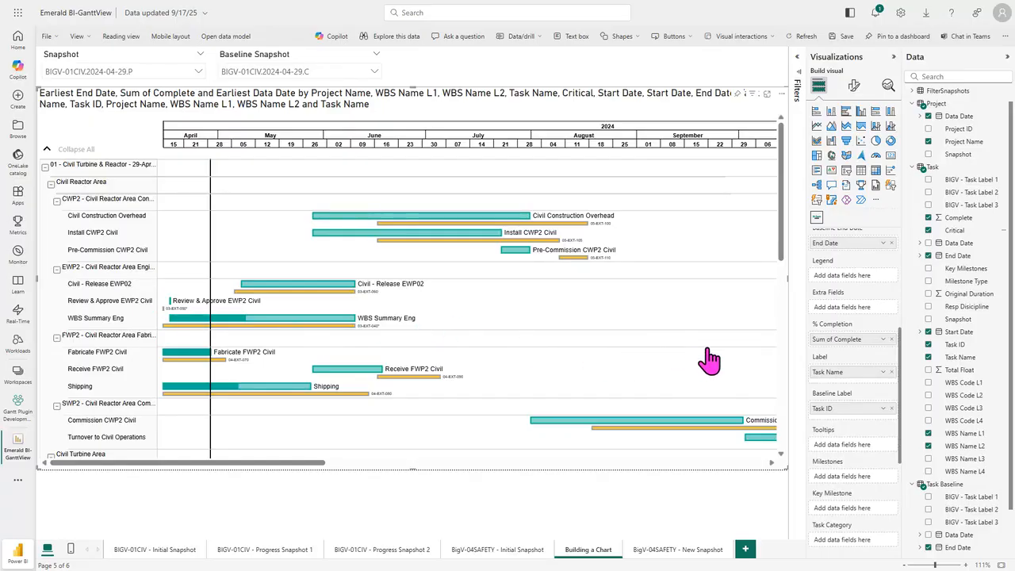
pyautogui.moveTo(956, 294); pyautogui.dragTo(852, 312)
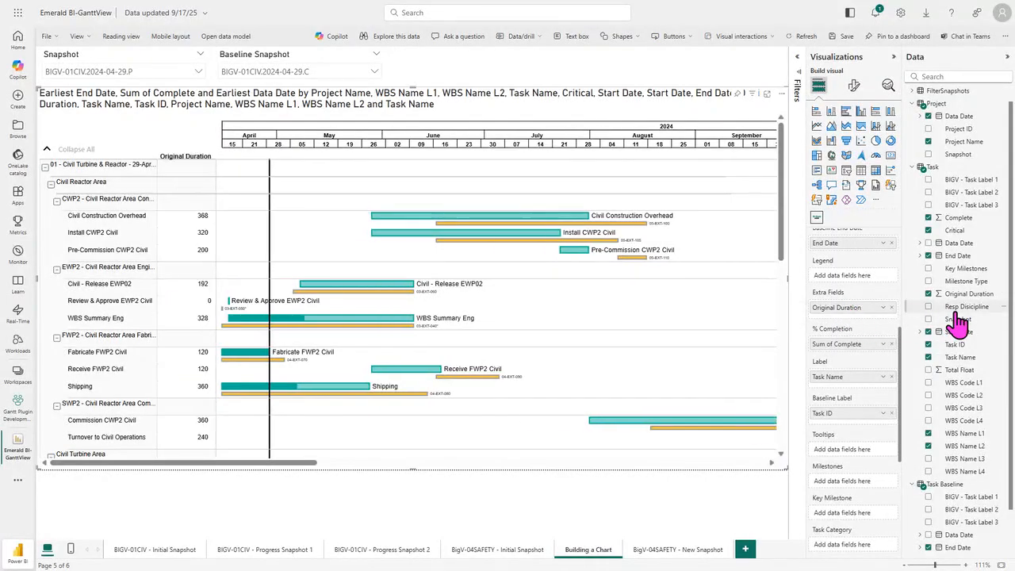
pyautogui.moveTo(958, 314); pyautogui.dragTo(850, 333)
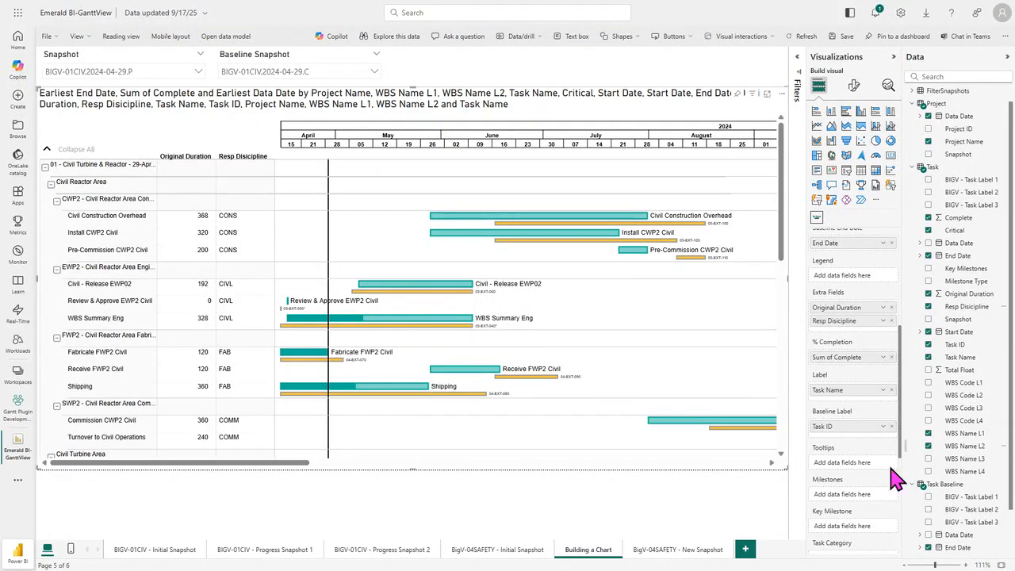
# Step: Add the Task table's Task ID to Tooltips and check the tooltip on the Civil - Release EWP02 bar
pyautogui.scroll(-3, 906, 444)
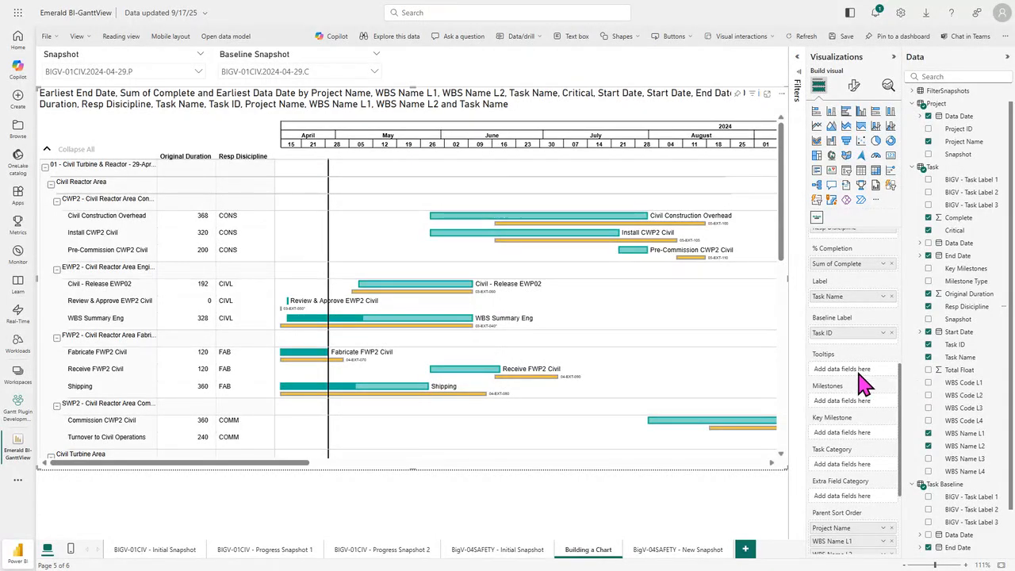
pyautogui.moveTo(957, 345); pyautogui.dragTo(853, 379)
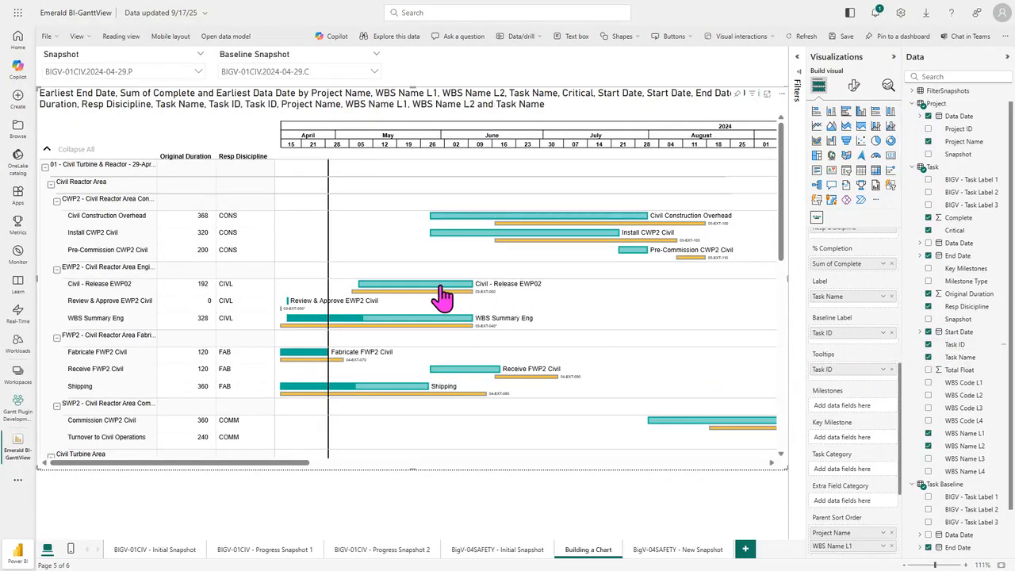
pyautogui.moveTo(435, 295)
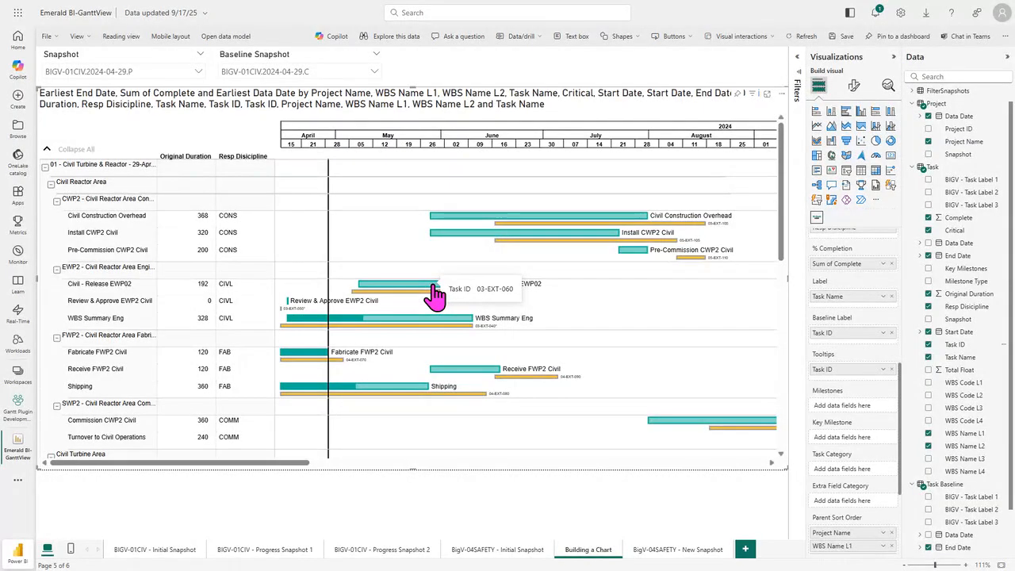
# Step: Check the Task ID tooltips on the bars, assign Milestone Type to Milestones, and examine the chart's Milestones group
pyautogui.moveTo(425, 328)
pyautogui.moveTo(471, 378)
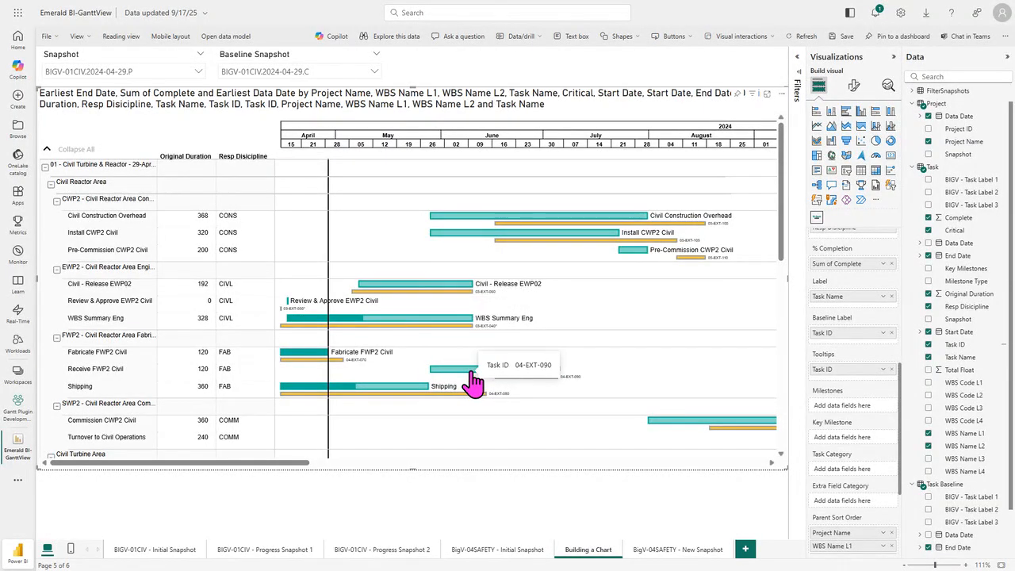
pyautogui.scroll(-1, 907, 442)
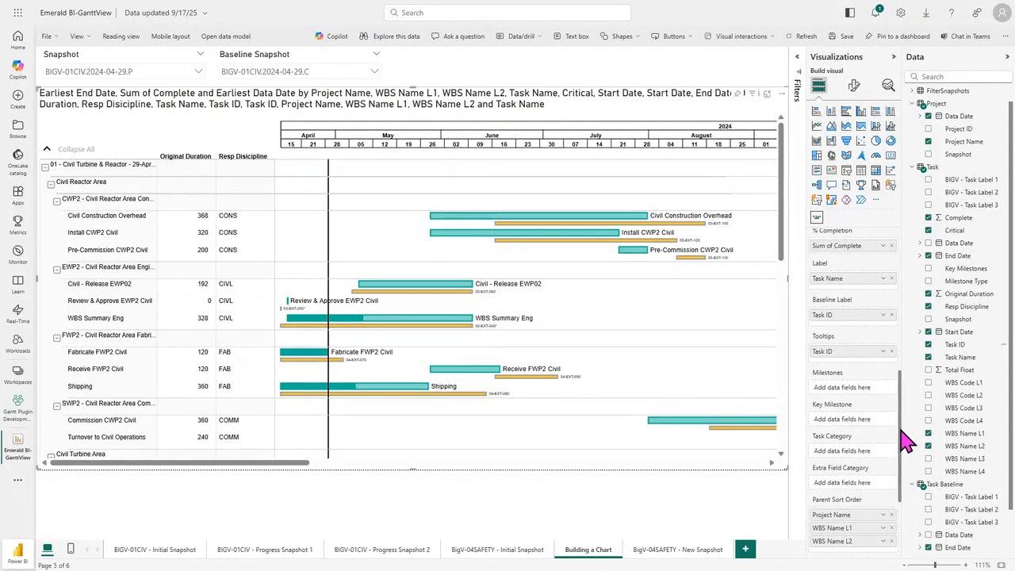
pyautogui.scroll(-1, 907, 442)
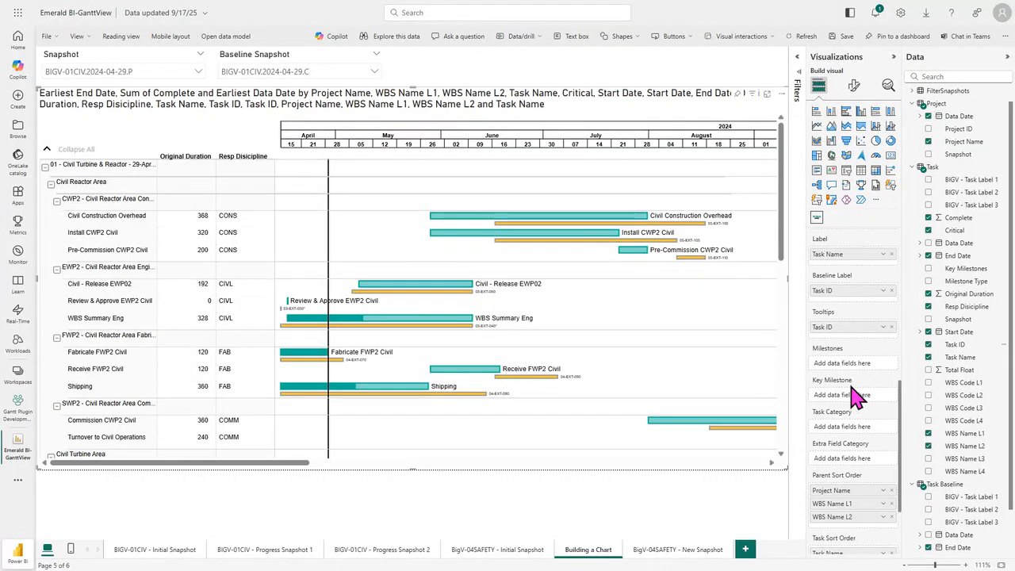
pyautogui.moveTo(964, 282); pyautogui.dragTo(861, 373)
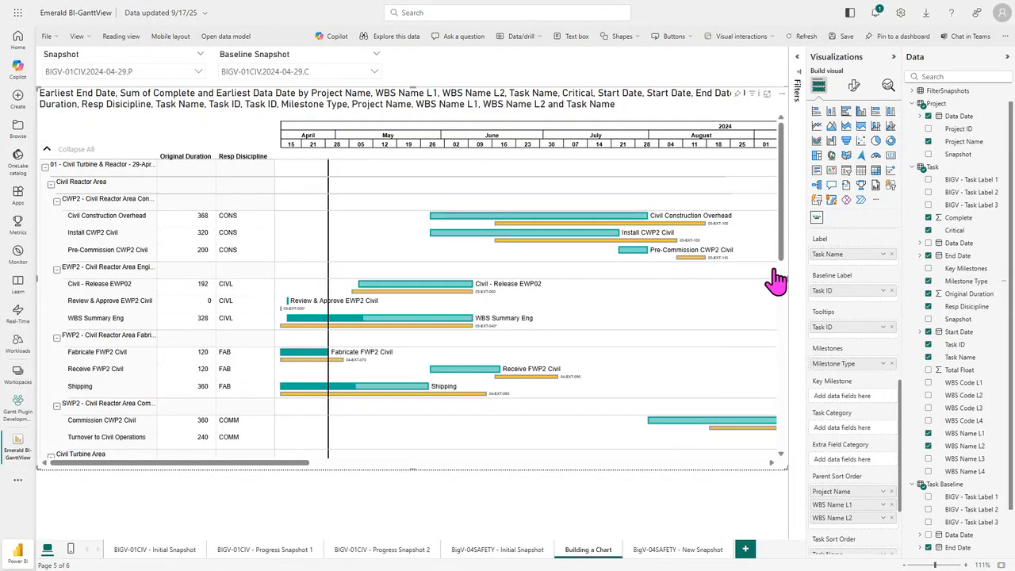
pyautogui.moveTo(782, 227); pyautogui.dragTo(782, 430)
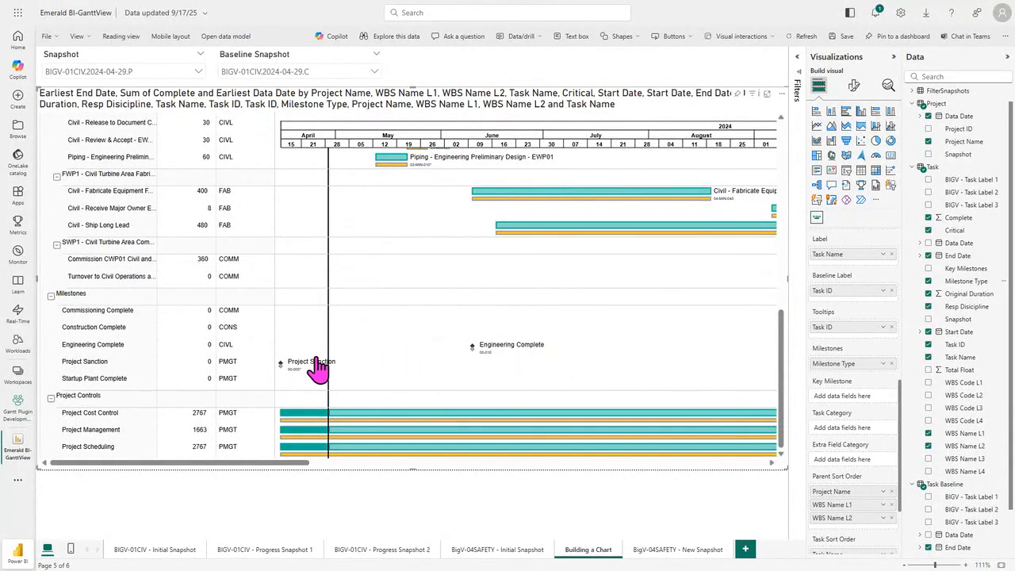
pyautogui.moveTo(261, 464); pyautogui.dragTo(203, 476)
pyautogui.scroll(10, 373, 440)
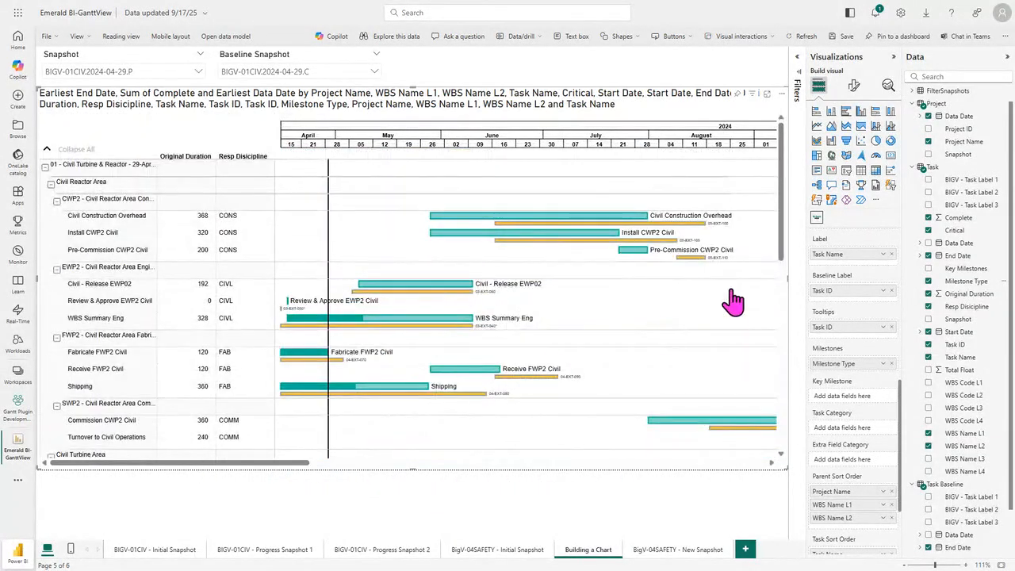
# Step: Assign the Task table's Key Milestones to the Key Milestone field and look over the markers above the timeline
pyautogui.moveTo(960, 272); pyautogui.dragTo(849, 404)
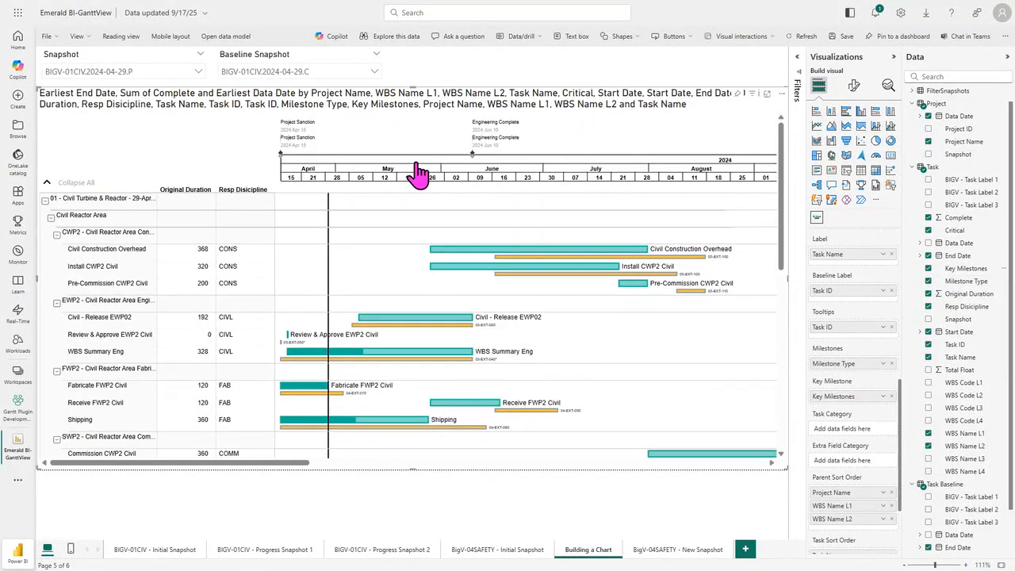
pyautogui.moveTo(302, 465); pyautogui.dragTo(283, 475)
pyautogui.scroll(-10, 431, 379)
pyautogui.scroll(10, 437, 380)
# Step: Make the Gantt chart's category labels bold and widen the task name column to fit the full names
pyautogui.click(854, 87)
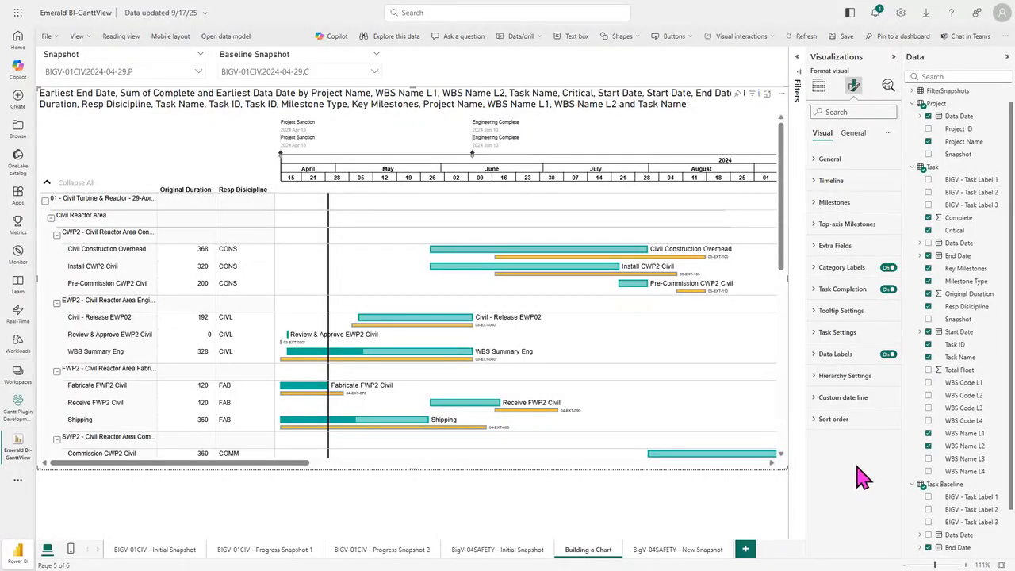
pyautogui.click(839, 270)
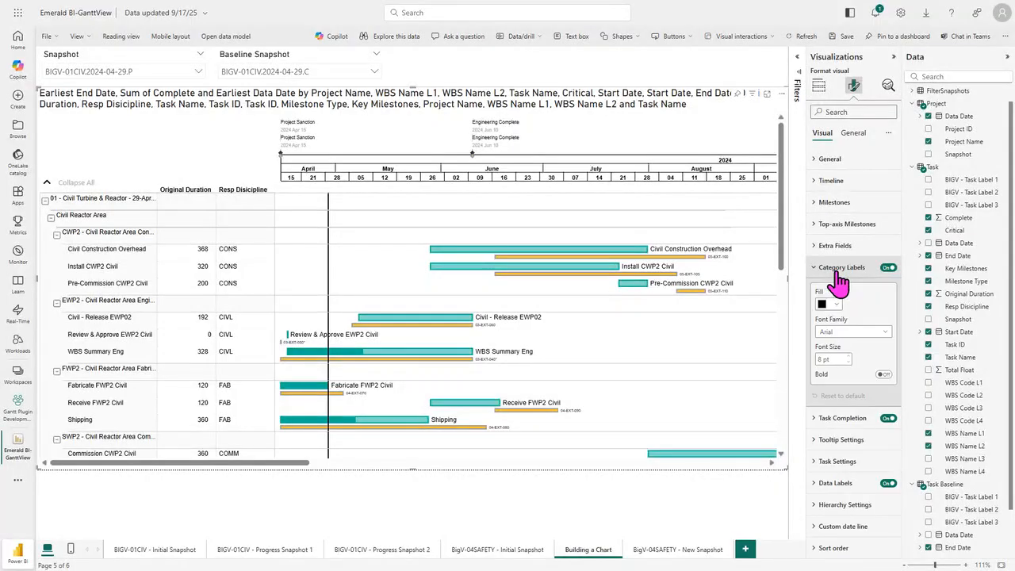
pyautogui.click(848, 356)
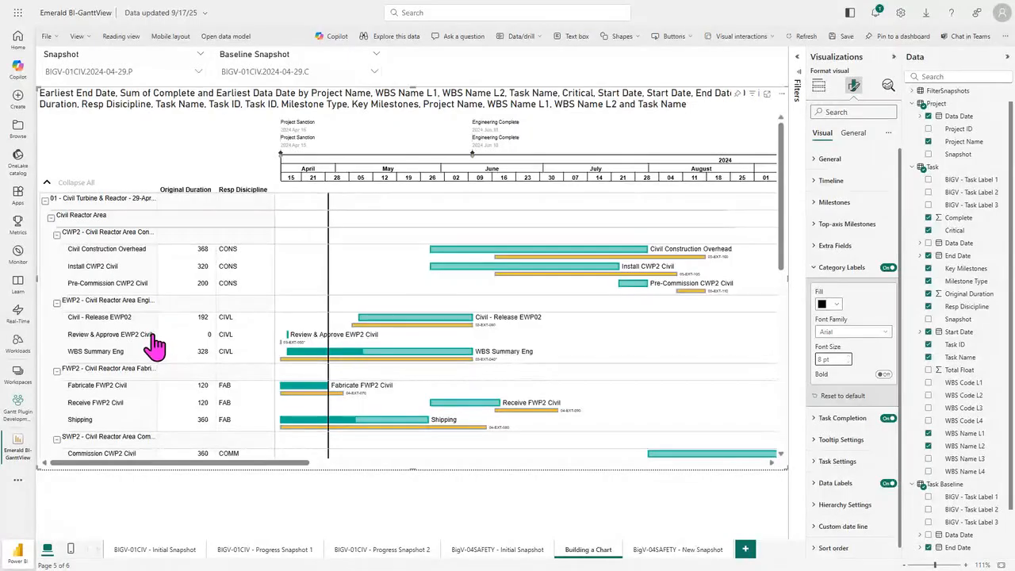
pyautogui.click(883, 375)
pyautogui.moveTo(156, 190); pyautogui.dragTo(204, 208)
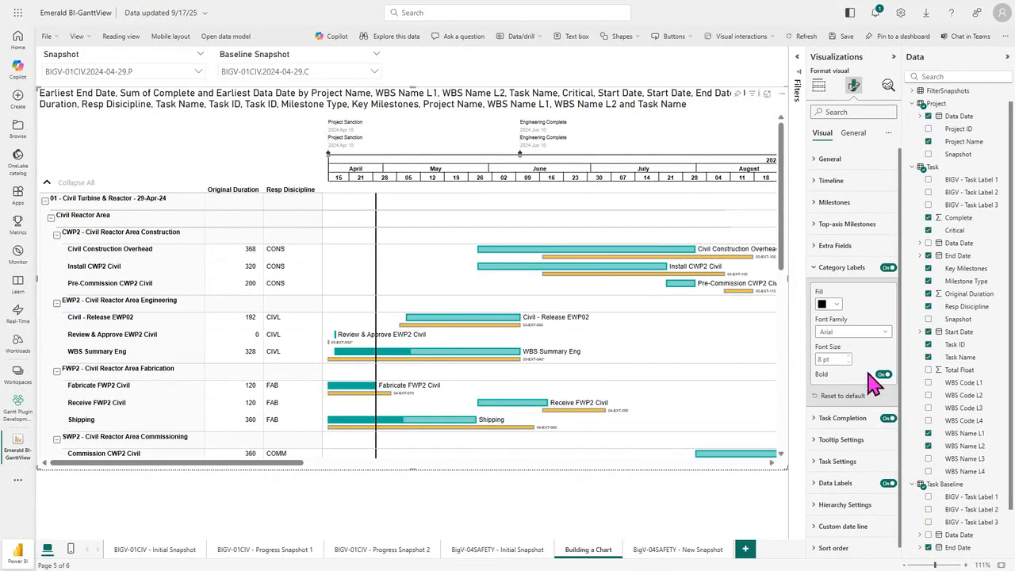
# Step: Open the Hierarchy Settings and review the text, background and taskbar color options for levels 1 to 3
pyautogui.moveTo(899, 332); pyautogui.dragTo(900, 356)
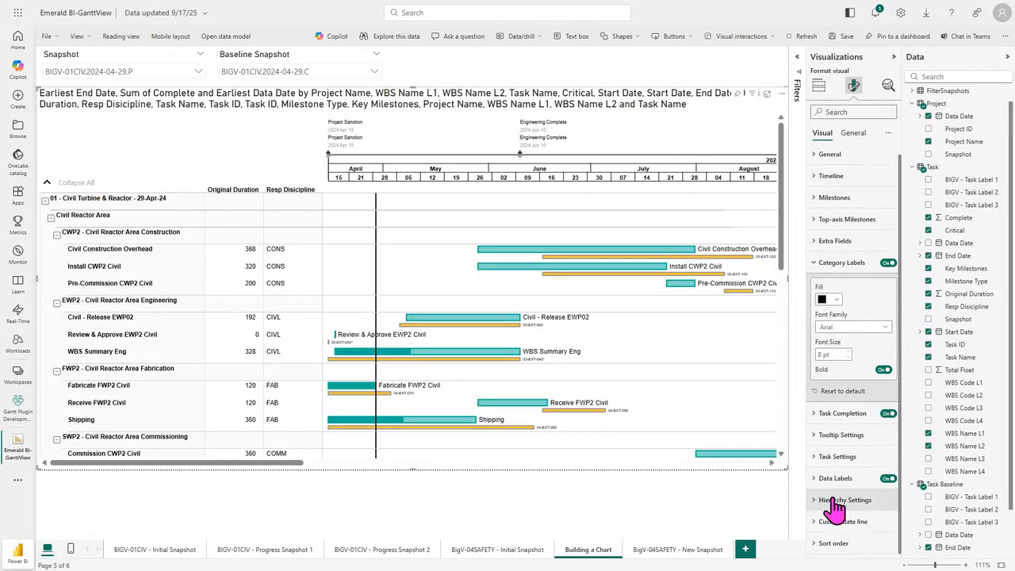
pyautogui.click(836, 494)
pyautogui.scroll(-3, 835, 500)
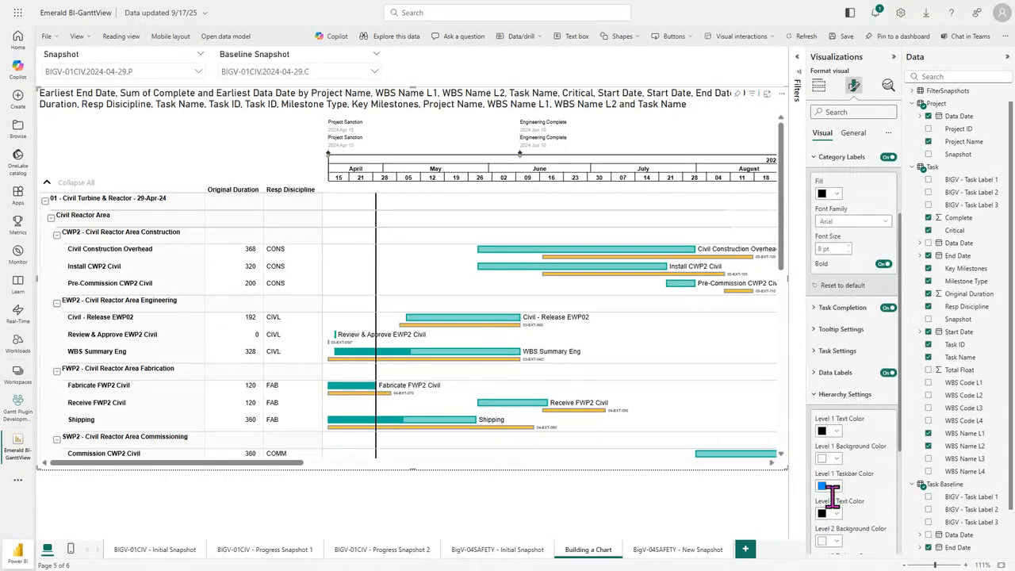
pyautogui.scroll(-1, 837, 505)
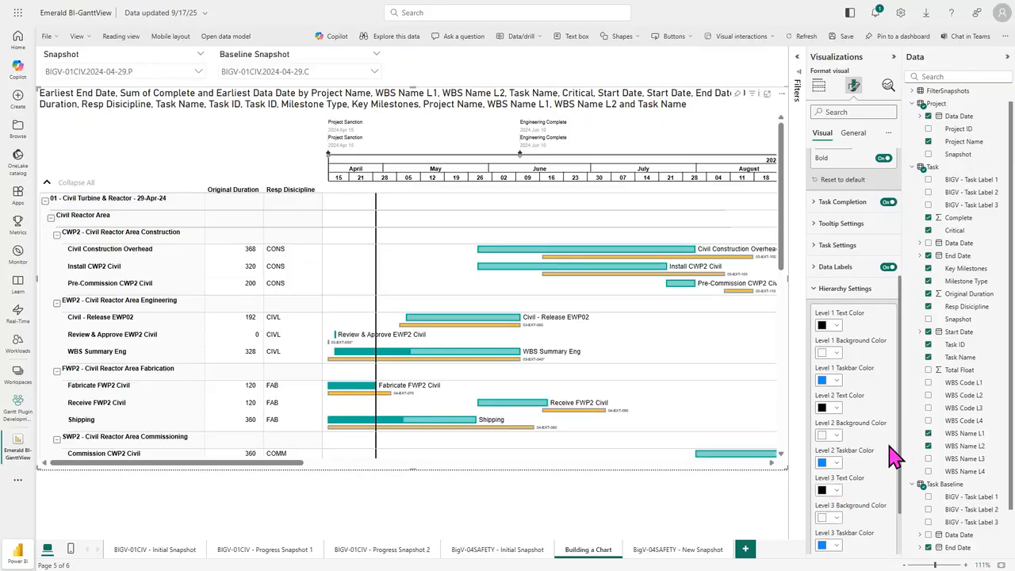
# Step: Turn on Show Parent Bars to preview the summary bars and turn the option off again
pyautogui.moveTo(900, 444); pyautogui.dragTo(893, 309)
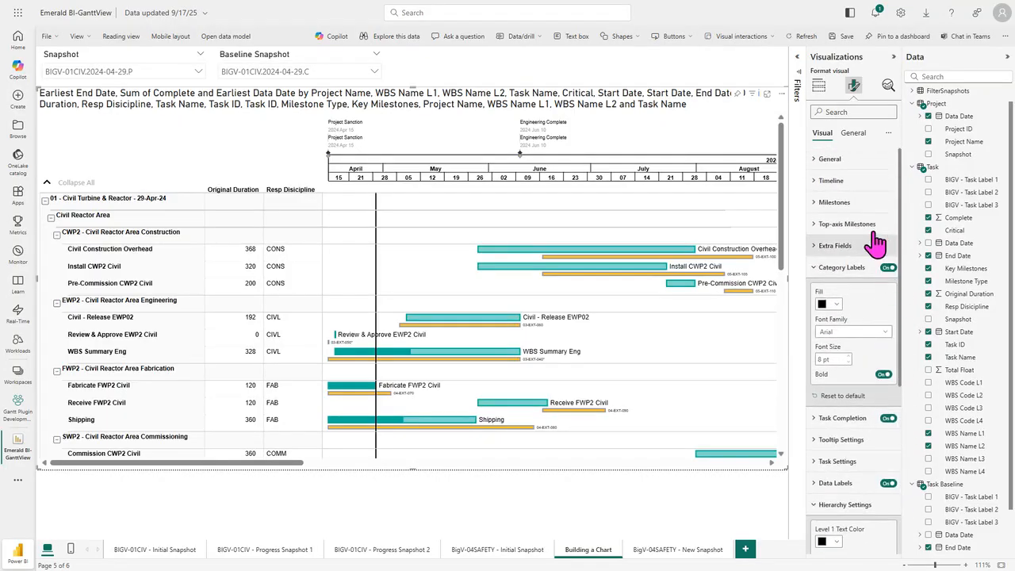
pyautogui.click(846, 161)
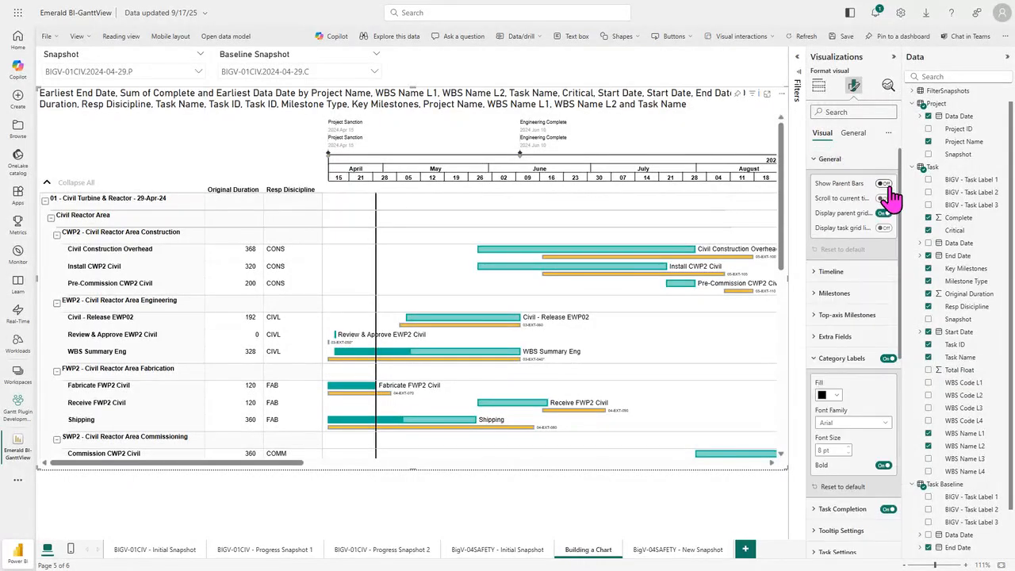
pyautogui.click(883, 184)
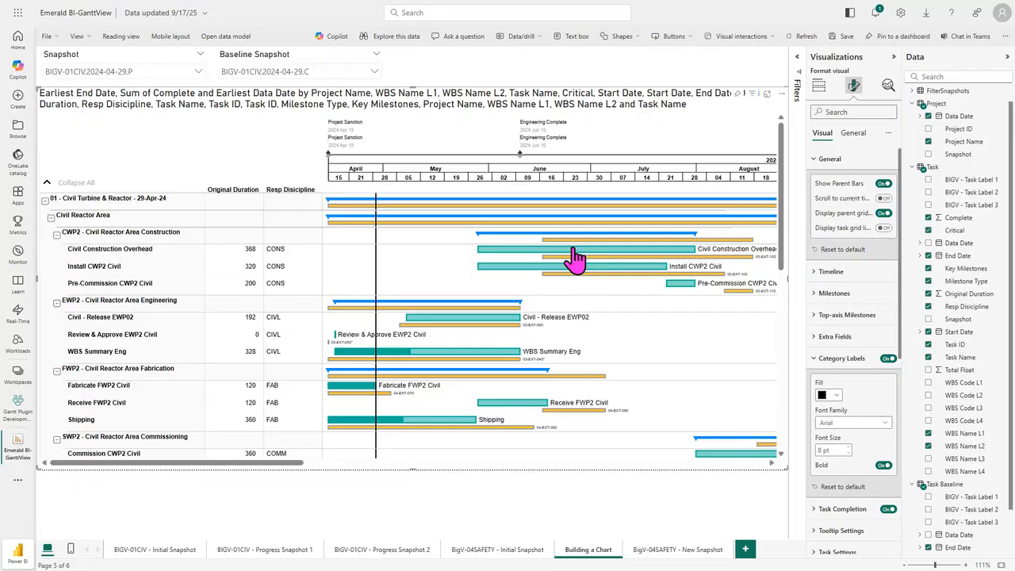
pyautogui.click(883, 185)
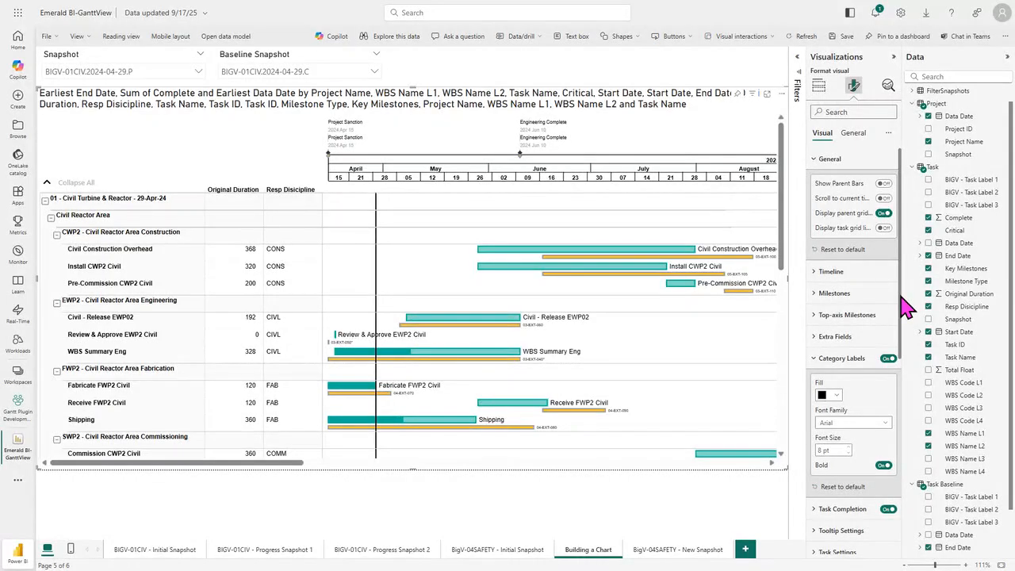
# Step: Set the hierarchy's Level 1 text color to white and its background color to black
pyautogui.moveTo(902, 300); pyautogui.dragTo(916, 481)
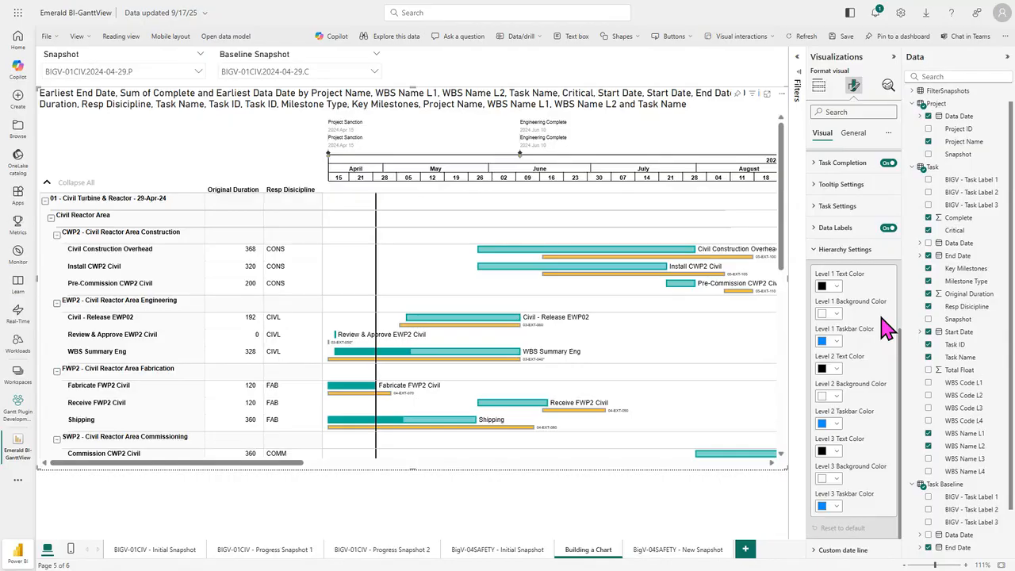
pyautogui.click(836, 288)
pyautogui.click(829, 323)
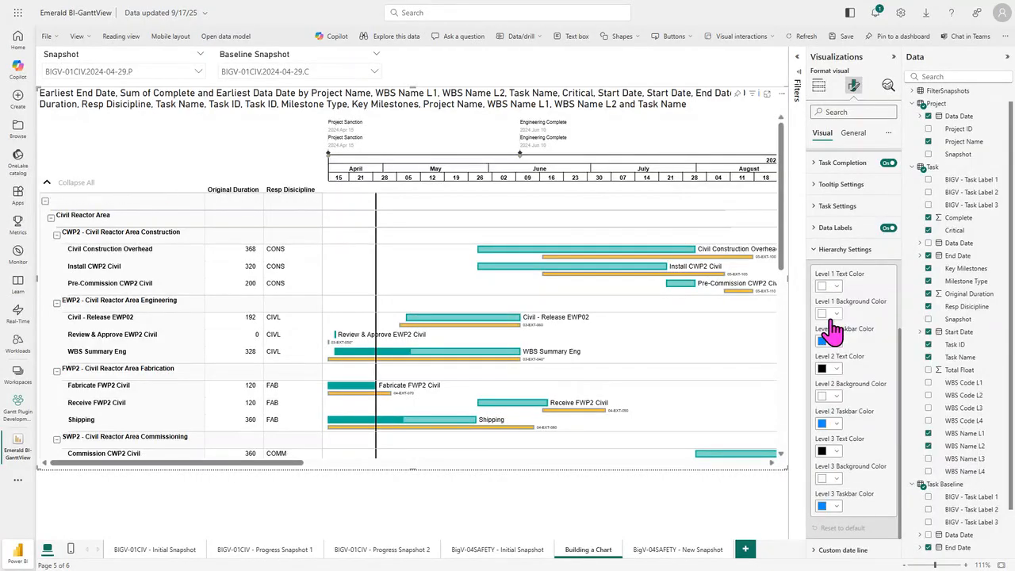
pyautogui.click(836, 315)
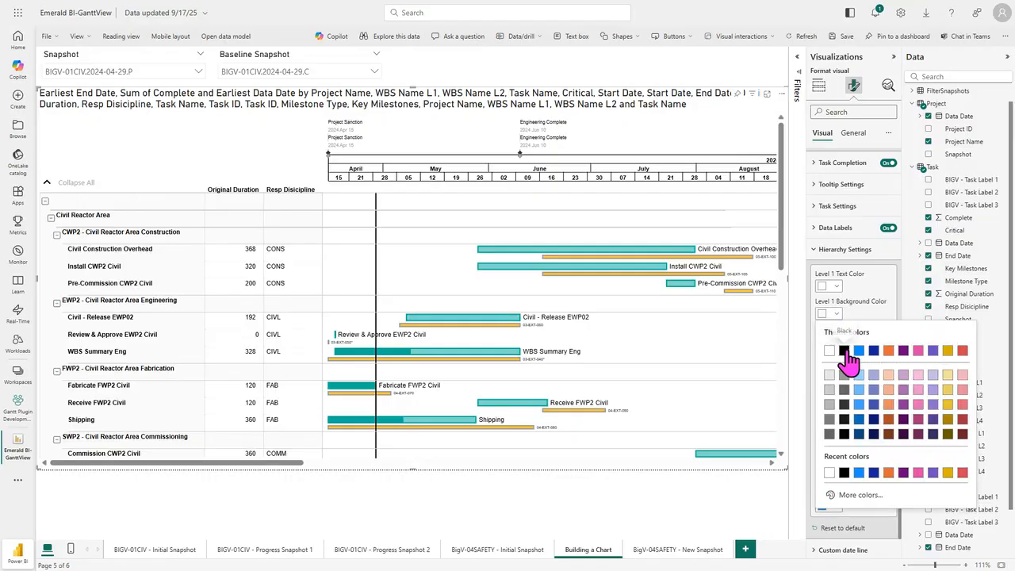
pyautogui.click(844, 351)
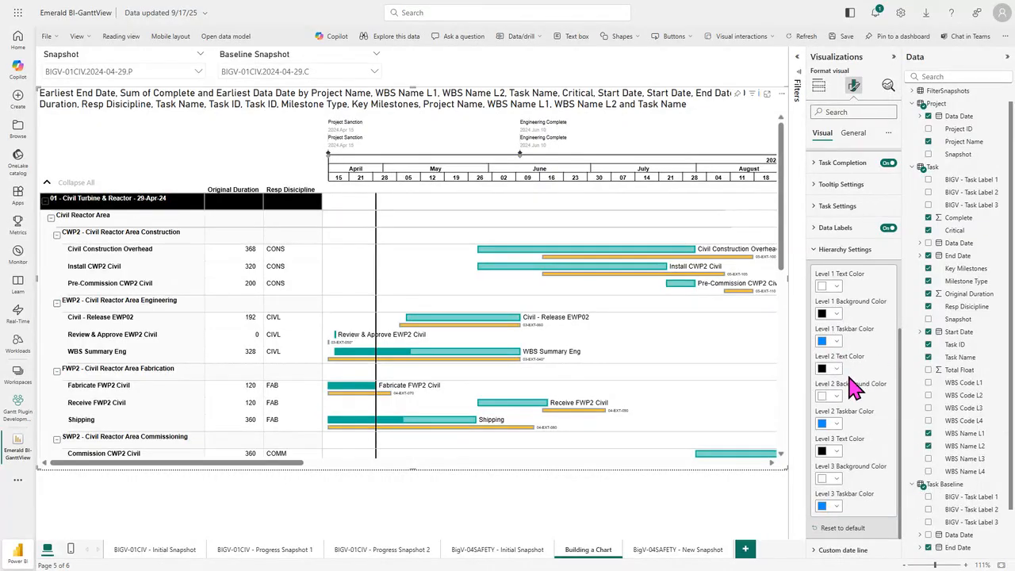
# Step: Keep the hierarchy's Level 2 text color black and set its background color to White, 20% darker
pyautogui.click(836, 369)
pyautogui.click(844, 405)
pyautogui.click(837, 397)
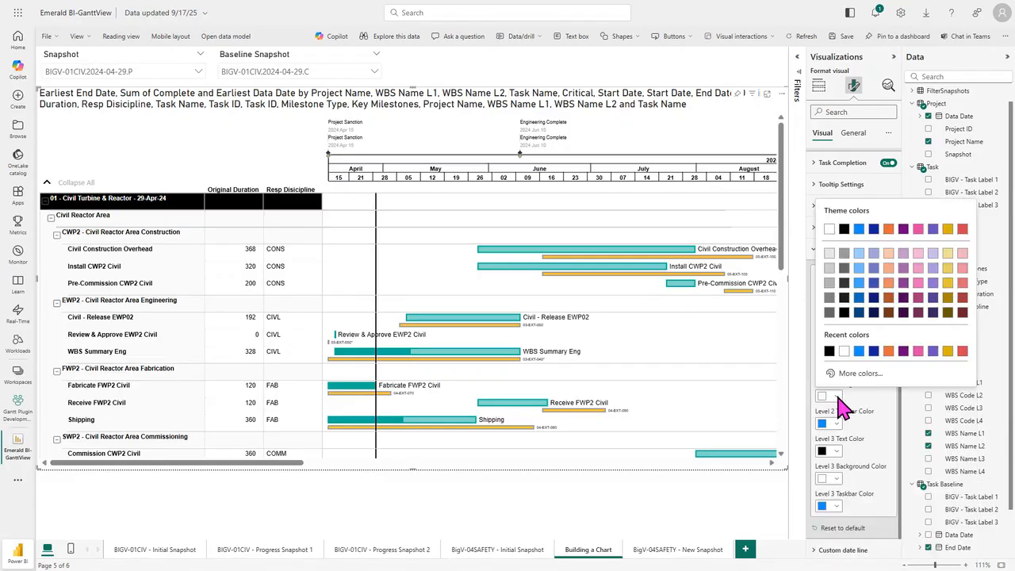
pyautogui.click(830, 267)
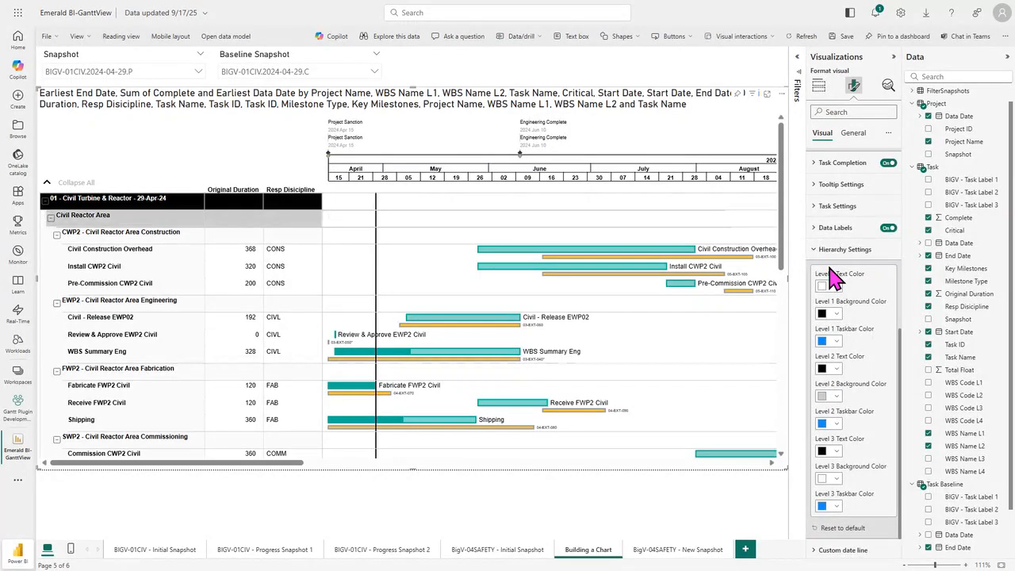
# Step: Set the hierarchy's Level 3 text color to white (#FFFFFF) and its background color to teal #099999
pyautogui.click(836, 452)
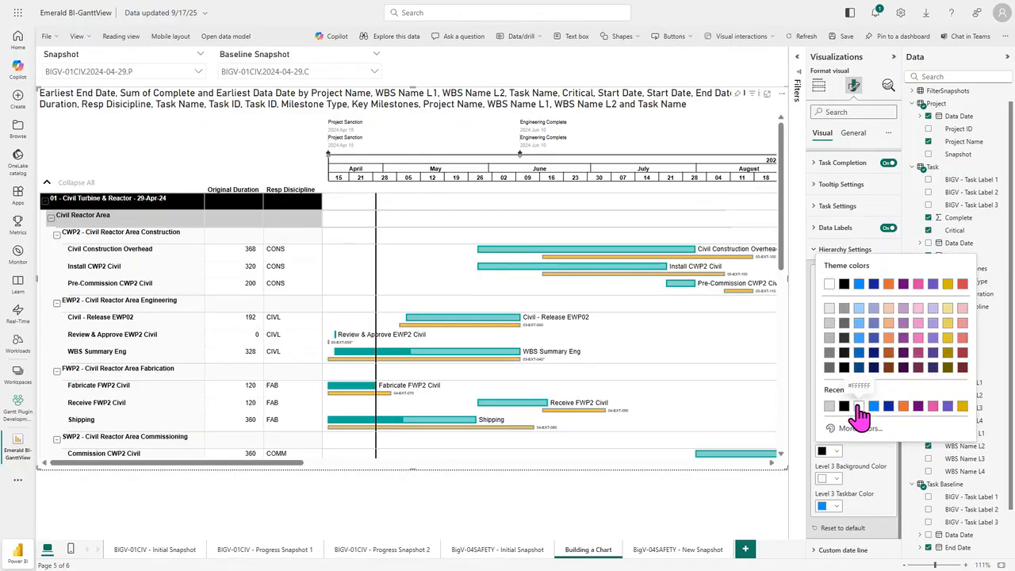
pyautogui.click(859, 405)
pyautogui.click(839, 482)
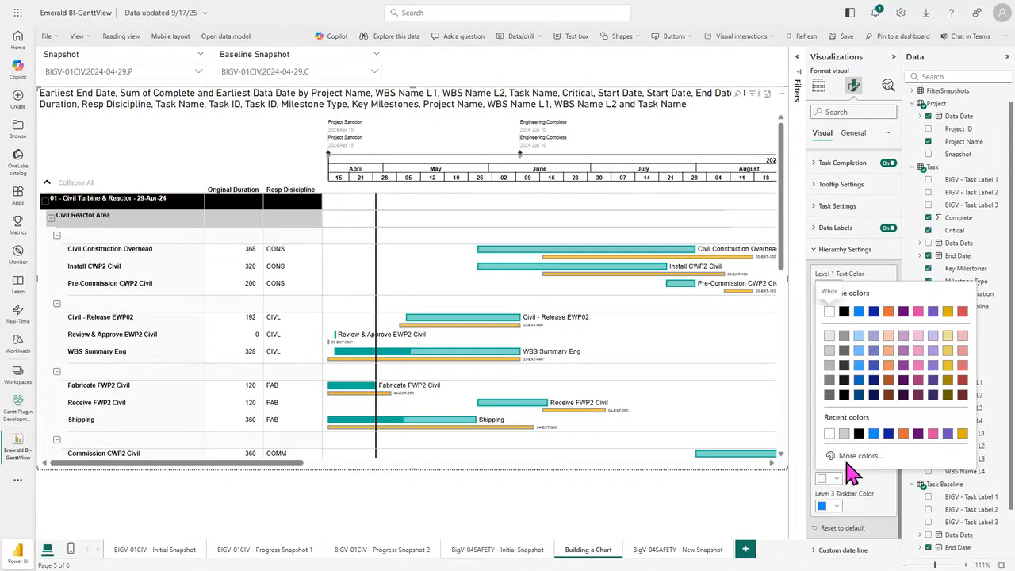
pyautogui.click(858, 455)
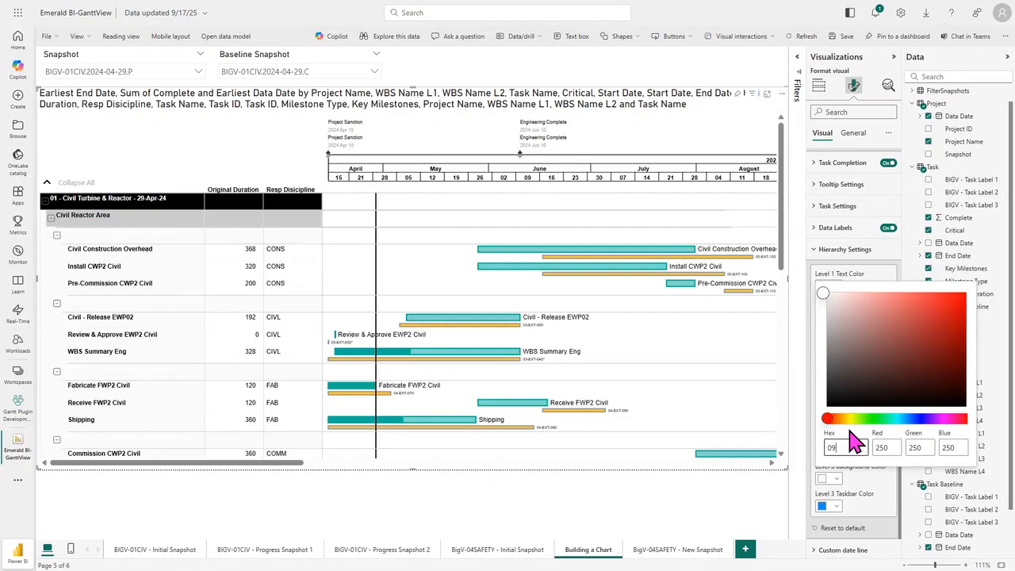
pyautogui.write('099999')
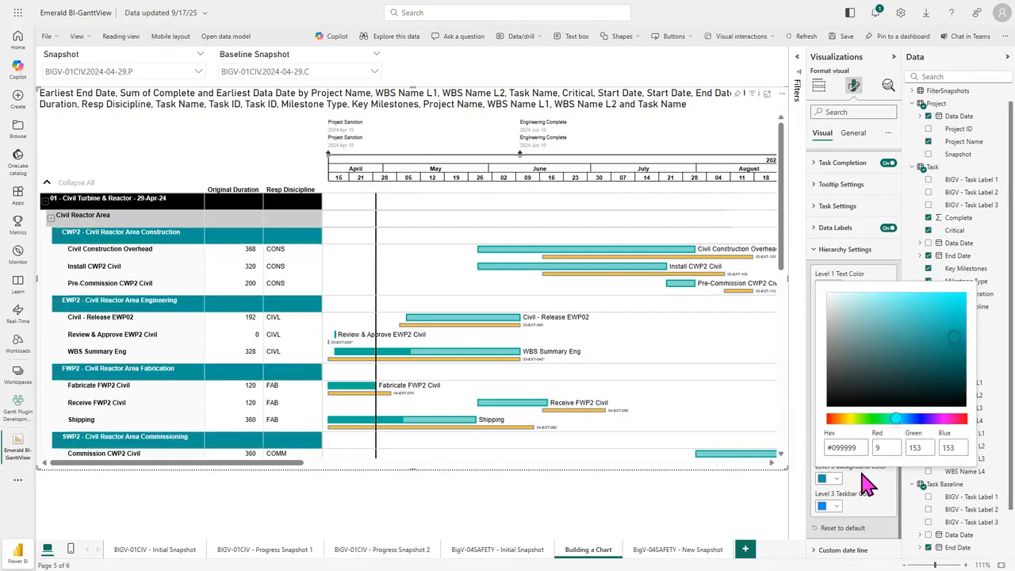
pyautogui.click(844, 490)
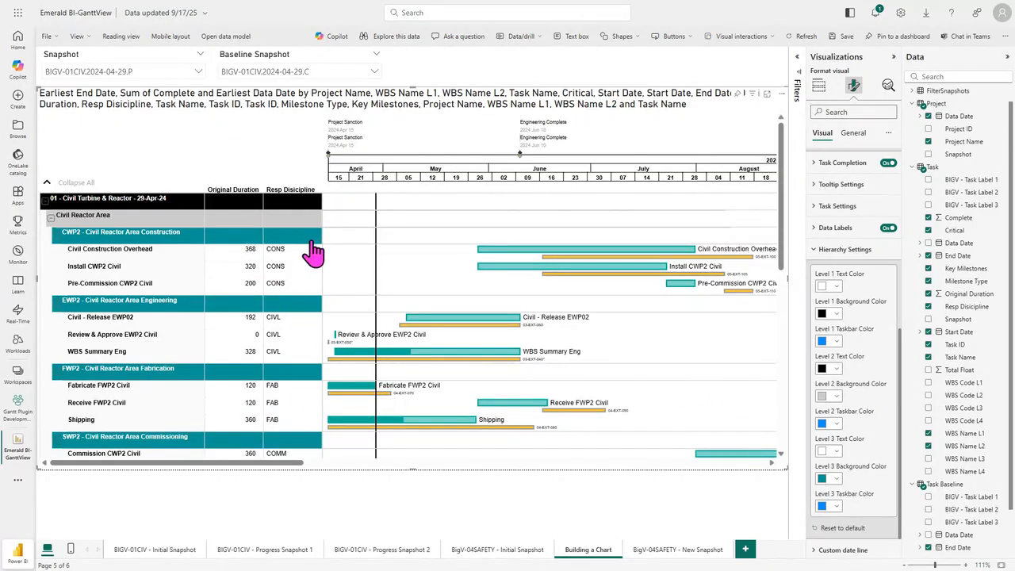
# Step: Review the Extra Fields formatting options and open the Task Settings with the task, critical task and baseline options
pyautogui.scroll(10, 838, 298)
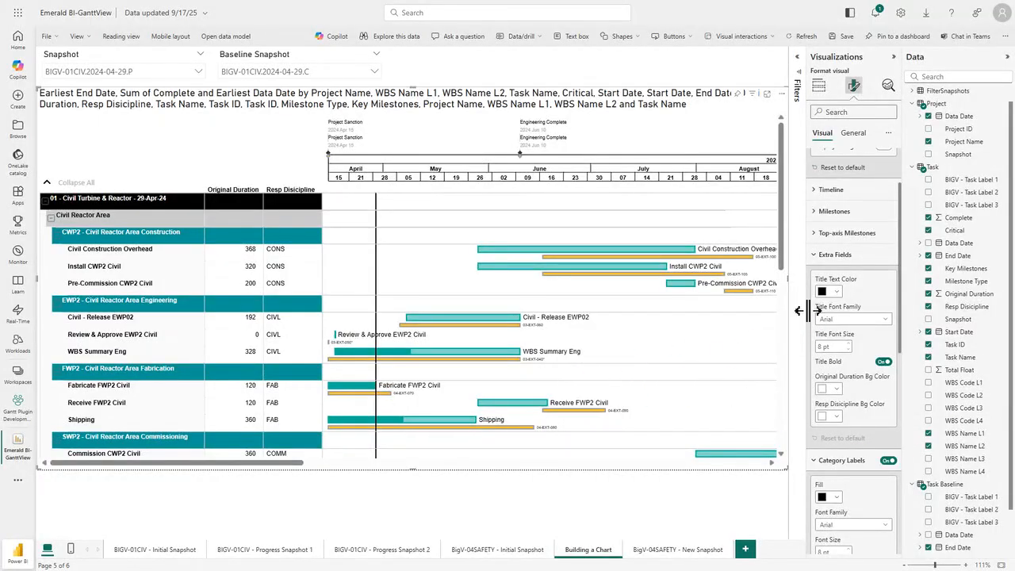
pyautogui.scroll(-5, 839, 345)
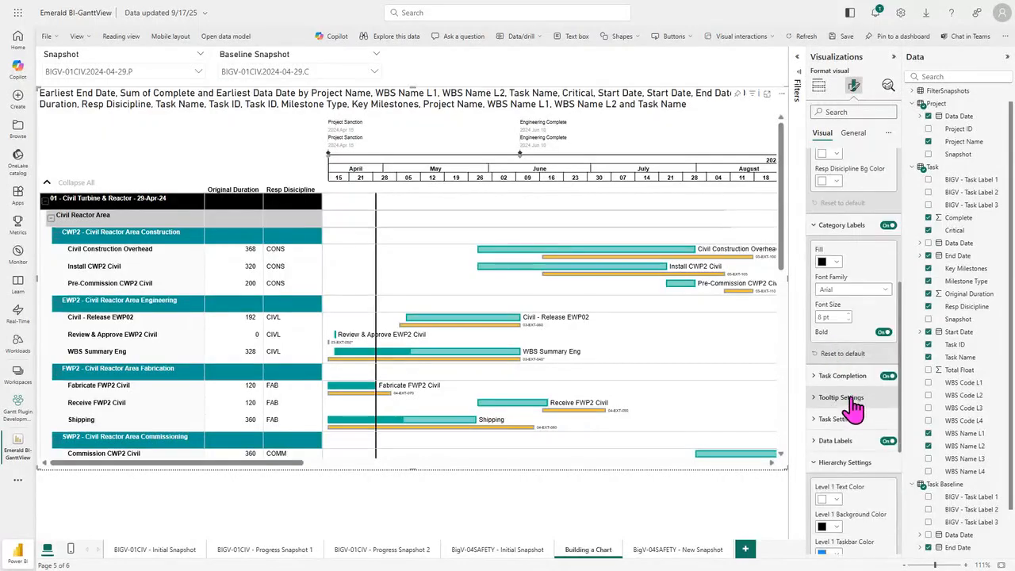
pyautogui.click(837, 419)
pyautogui.scroll(-3, 833, 417)
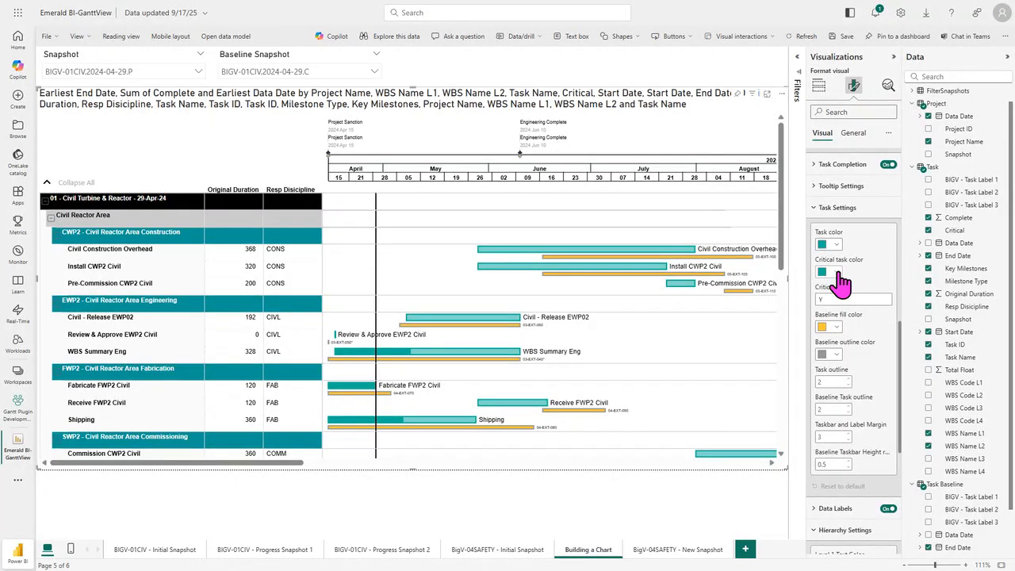
# Step: Examine the chart's lower rows and later dates, including the Commission CWP01 Civil and structural bar
pyautogui.moveTo(788, 228); pyautogui.dragTo(775, 370)
pyautogui.moveTo(284, 465); pyautogui.dragTo(540, 507)
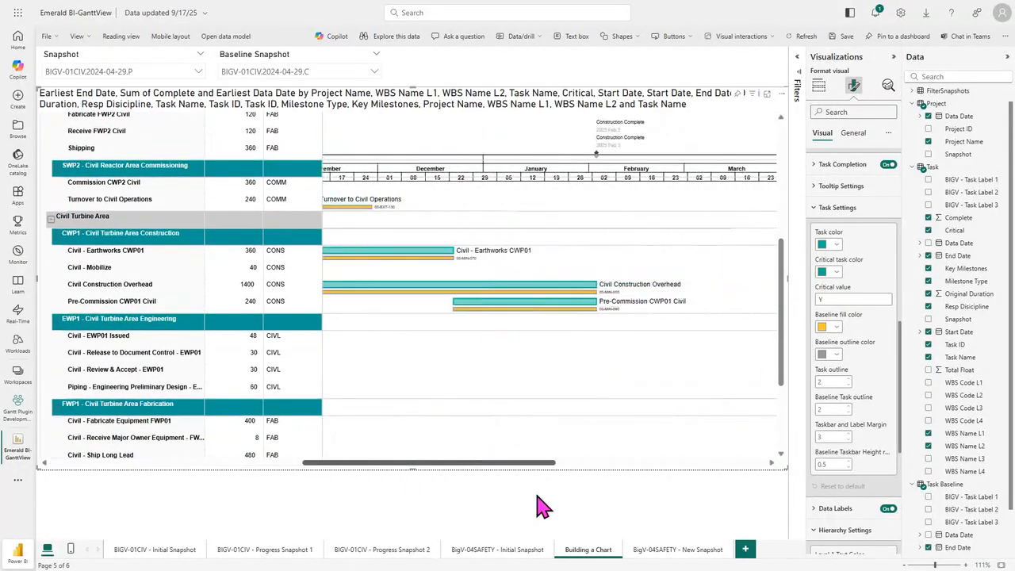
pyautogui.scroll(-5, 553, 420)
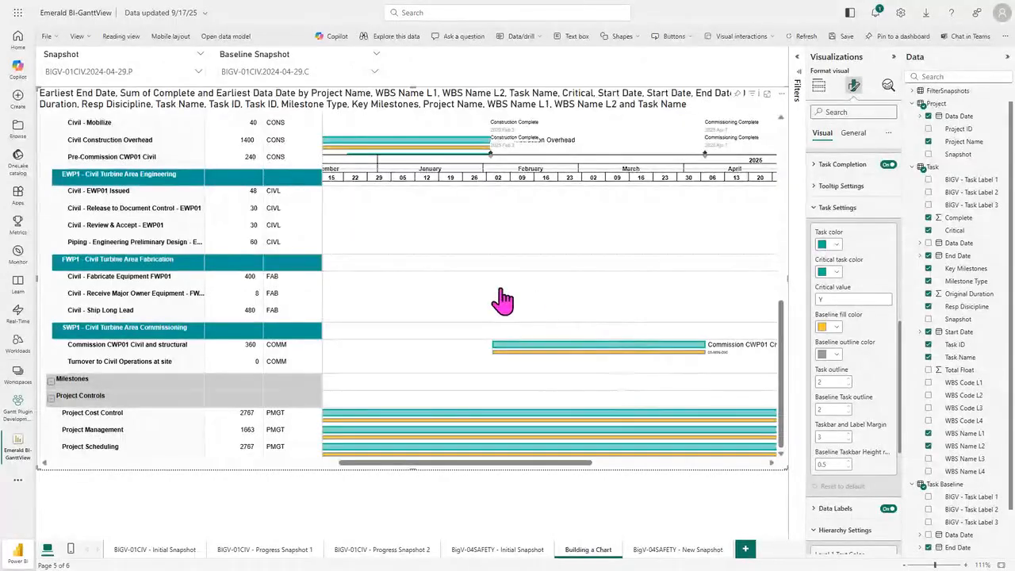
pyautogui.moveTo(579, 363)
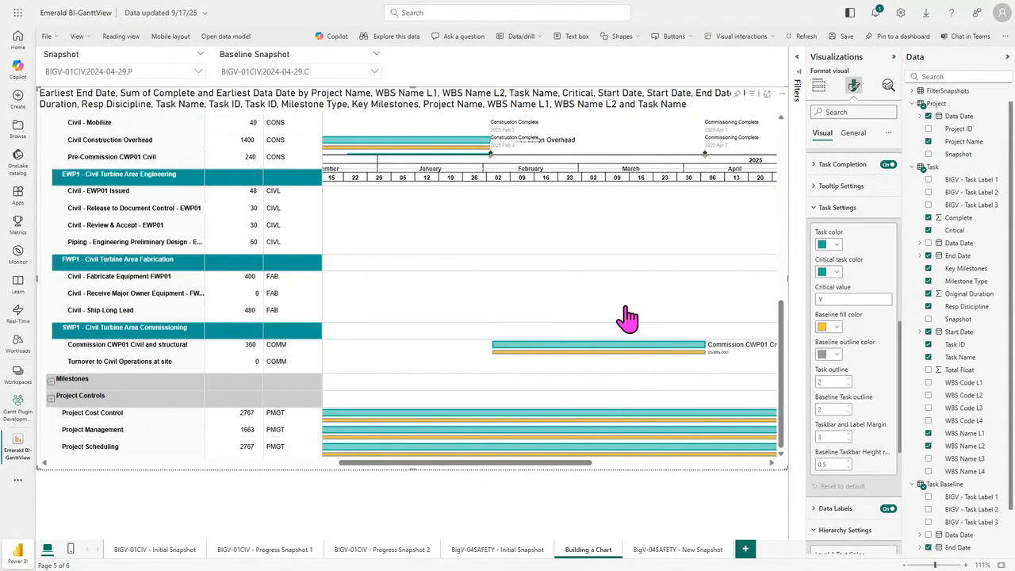
# Step: Set the critical task color to red and try dark blue for the regular task color before setting it to the recent teal
pyautogui.click(841, 282)
pyautogui.click(963, 322)
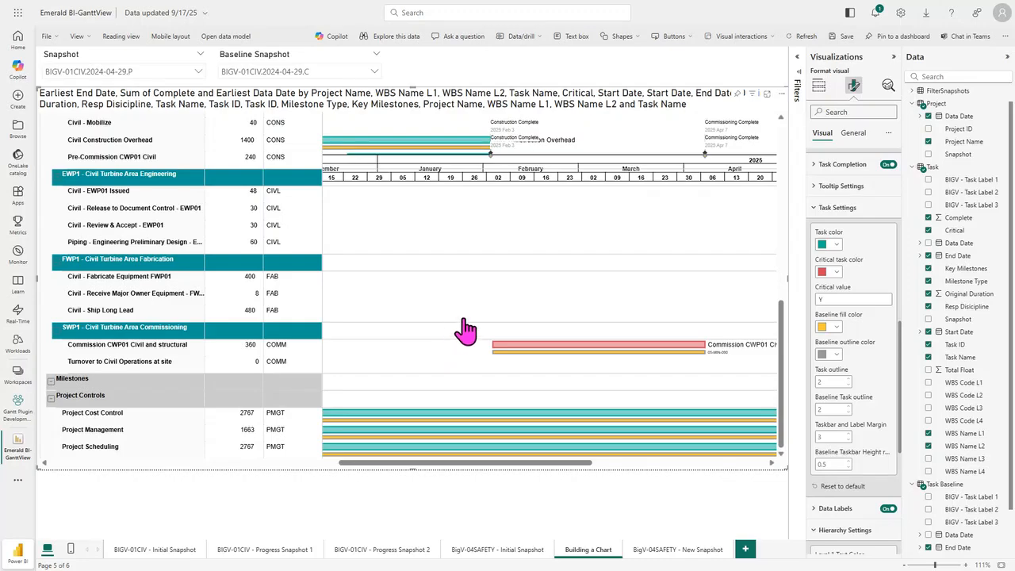
pyautogui.click(829, 244)
pyautogui.click(873, 281)
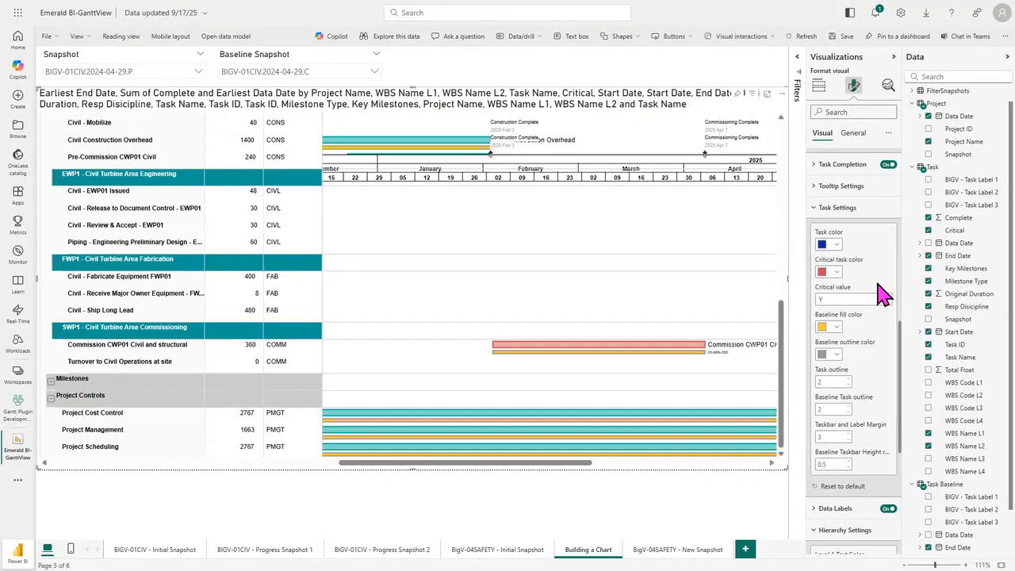
pyautogui.click(831, 247)
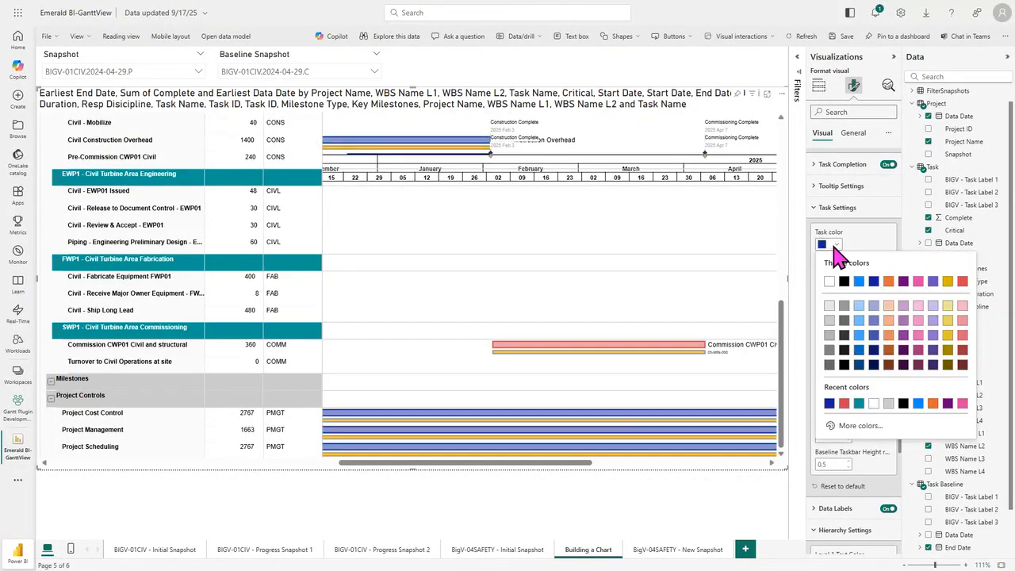
pyautogui.click(858, 396)
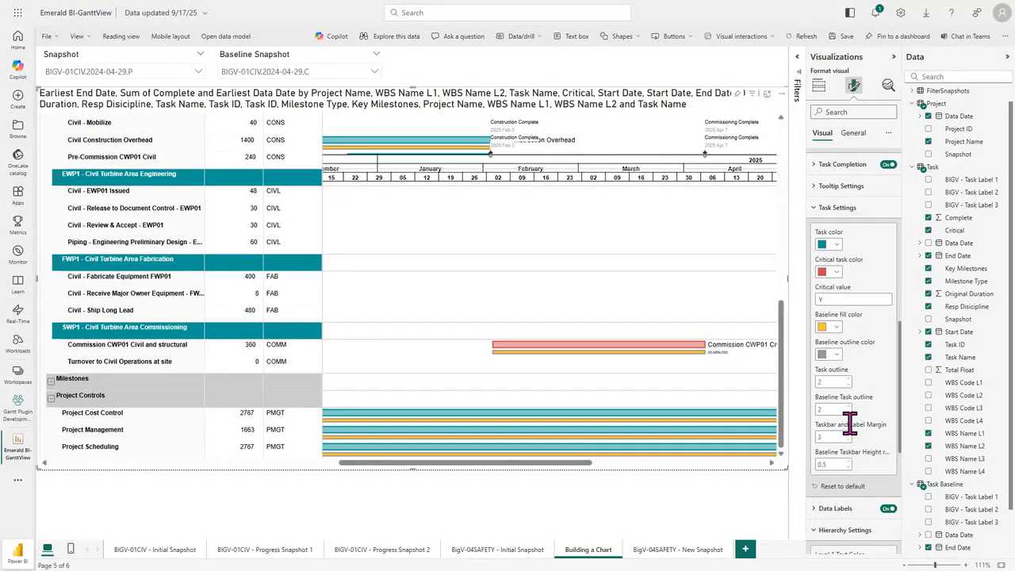
# Step: Set the baseline outline color to the same yellow as the baseline fill
pyautogui.click(835, 354)
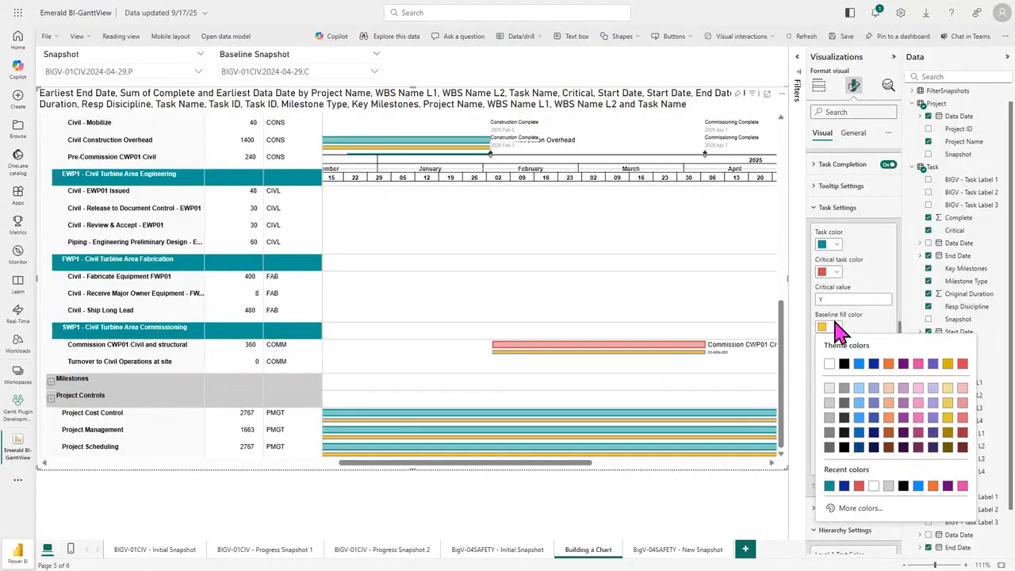
pyautogui.click(840, 355)
pyautogui.click(839, 354)
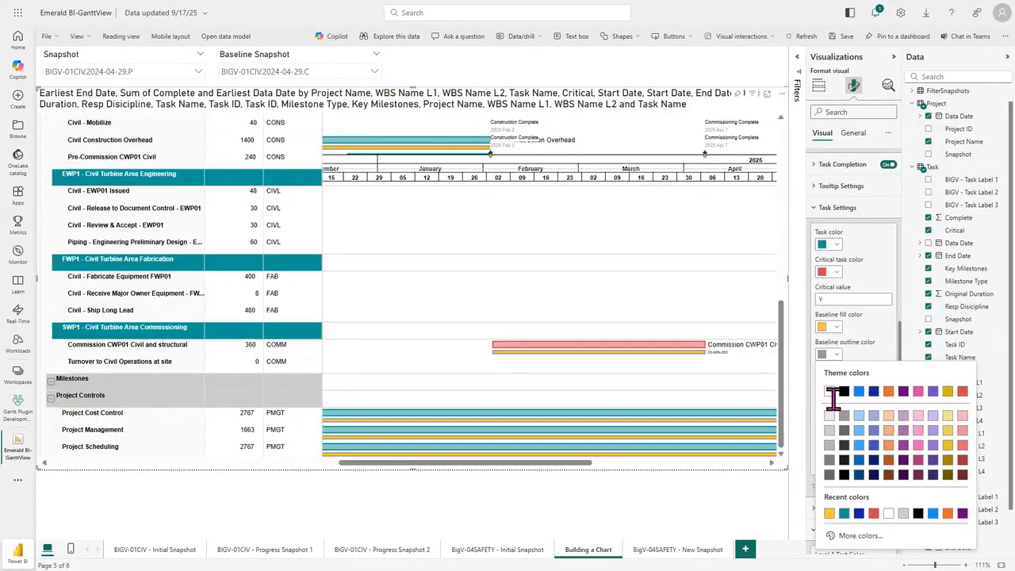
pyautogui.click(823, 527)
# Step: Set the baseline taskbar height ratio to 0.1 in the task settings
pyautogui.click(838, 464)
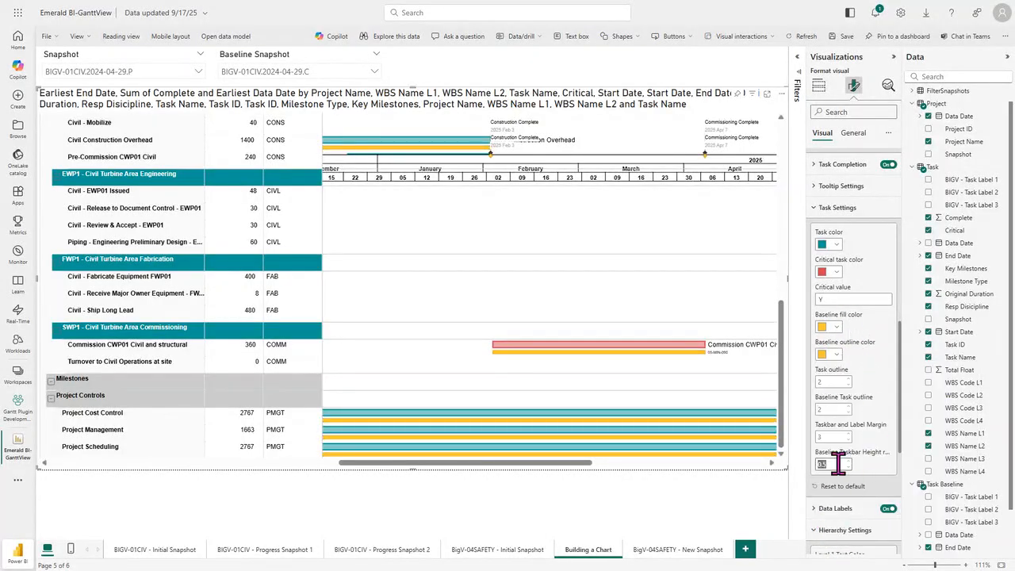
pyautogui.write('0.1')
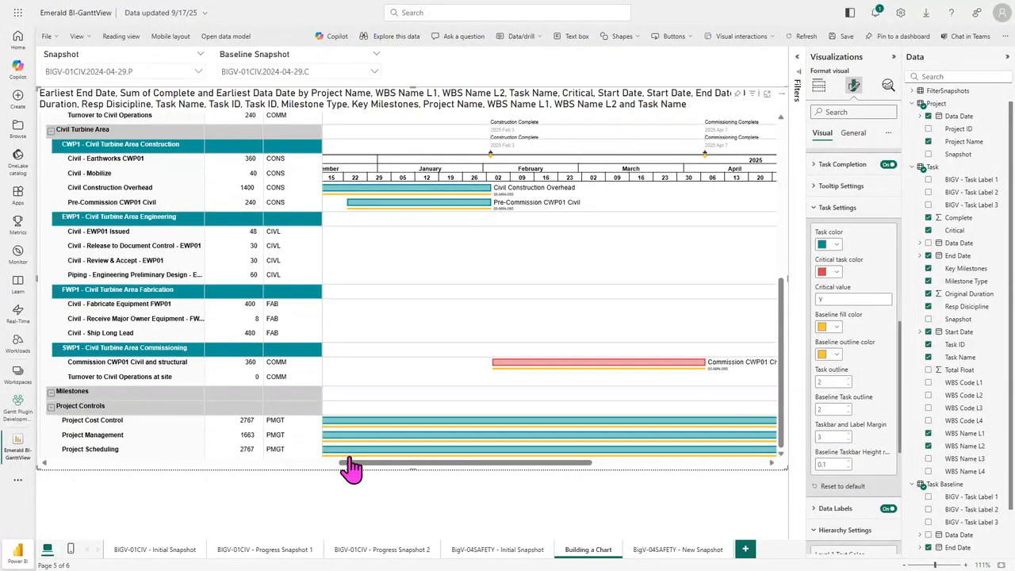
pyautogui.moveTo(415, 463); pyautogui.dragTo(379, 461)
pyautogui.moveTo(307, 465); pyautogui.dragTo(163, 481)
pyautogui.scroll(2, 496, 399)
pyautogui.scroll(3, 496, 400)
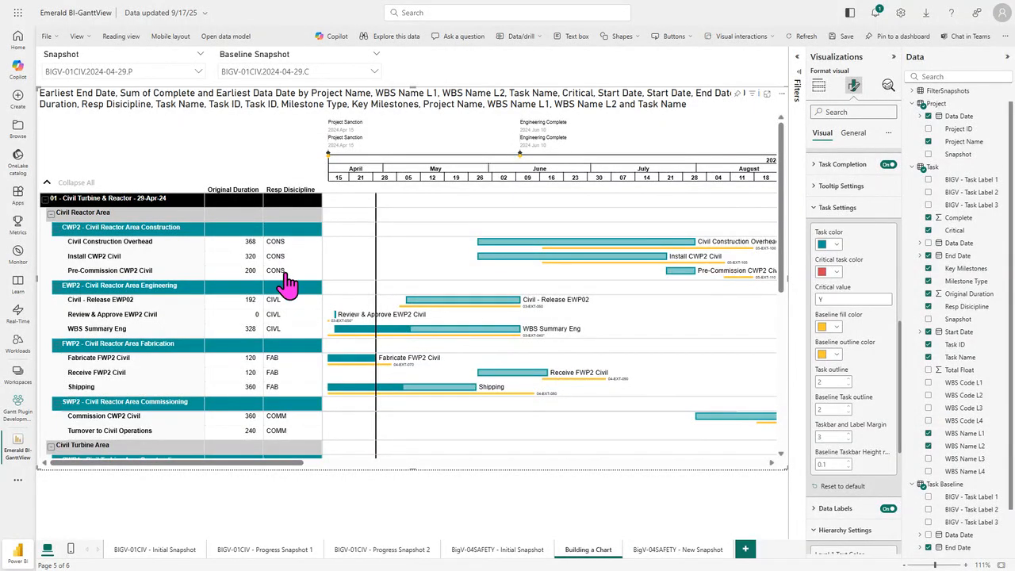
# Step: Assign the Resp Disicipline field to the visual's Task Category to color the bars by discipline
pyautogui.click(818, 88)
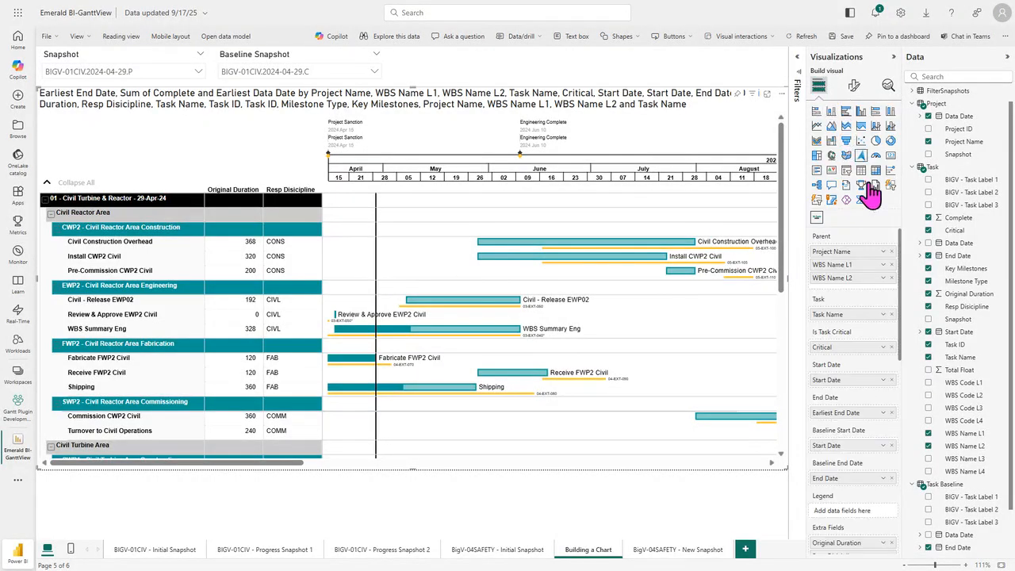
pyautogui.moveTo(901, 261); pyautogui.dragTo(914, 424)
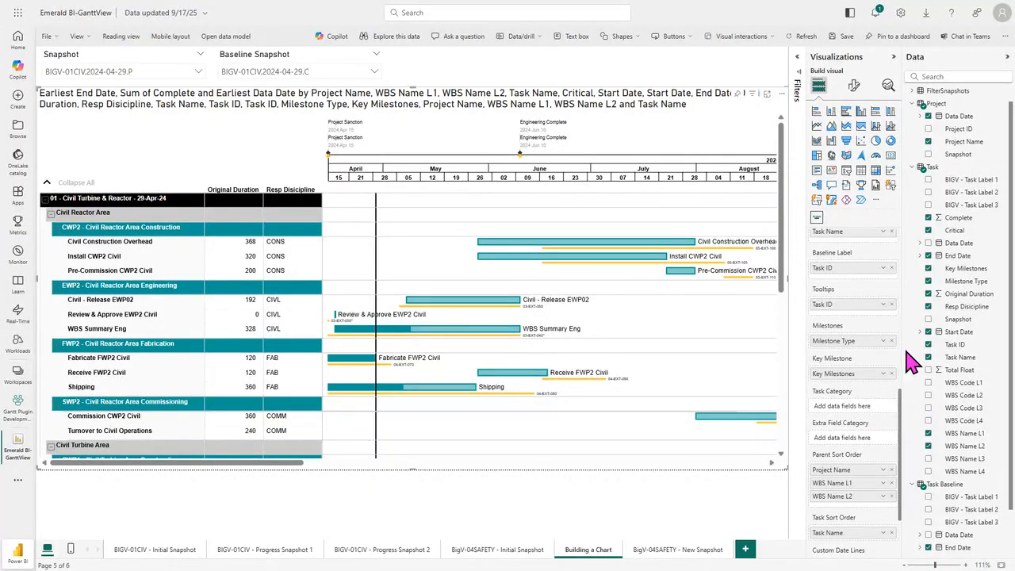
pyautogui.moveTo(912, 307); pyautogui.dragTo(849, 425)
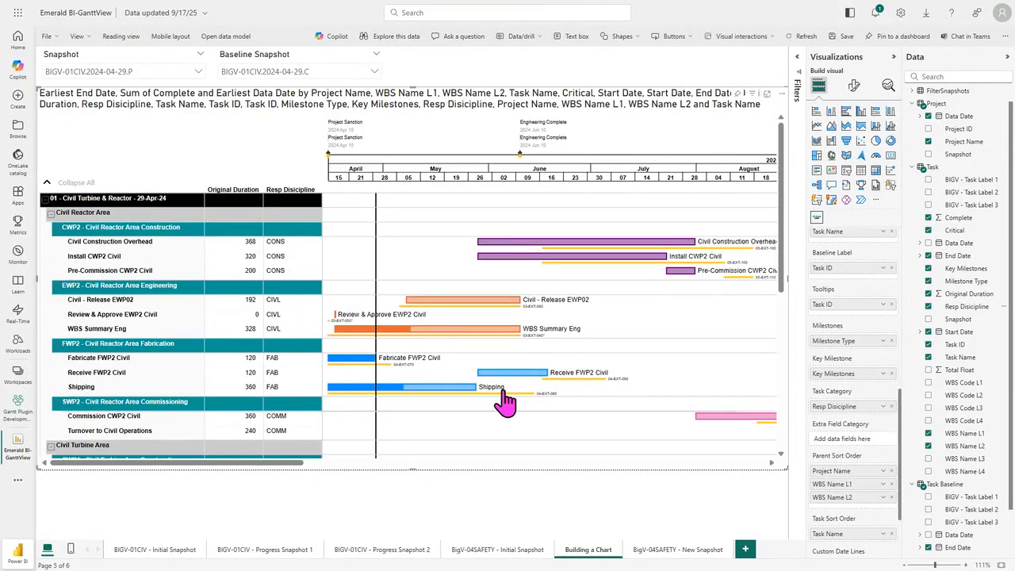
pyautogui.moveTo(422, 326)
pyautogui.moveTo(424, 388)
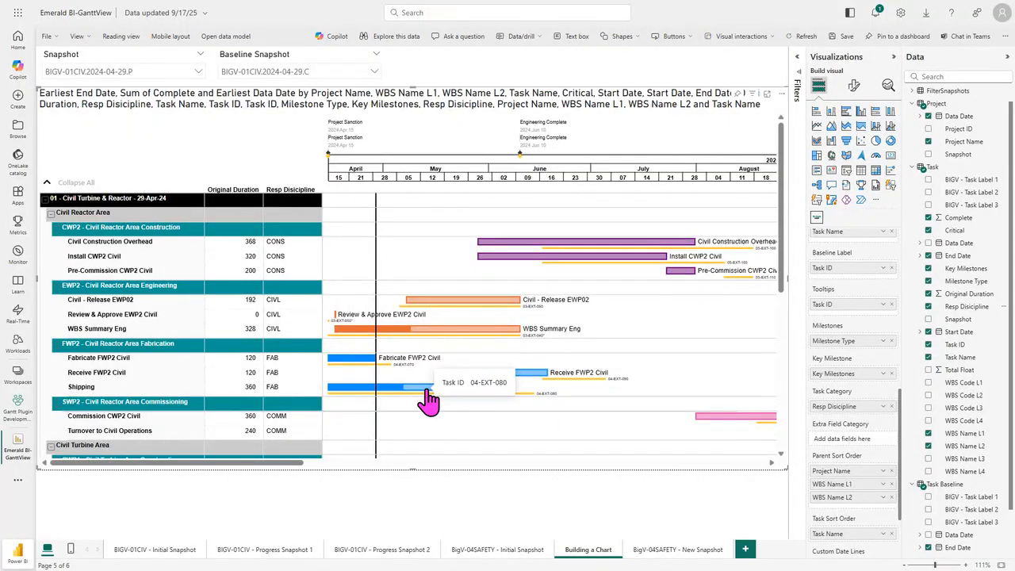
# Step: In the task category settings, set the FAB taskbar color to purple and the PMGT taskbar color to yellow
pyautogui.click(855, 87)
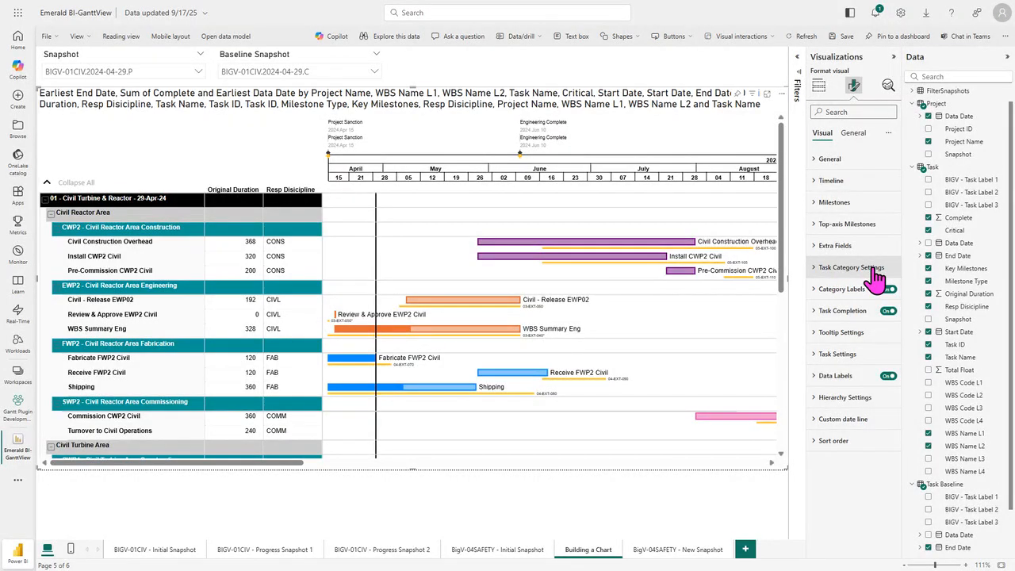
pyautogui.click(819, 274)
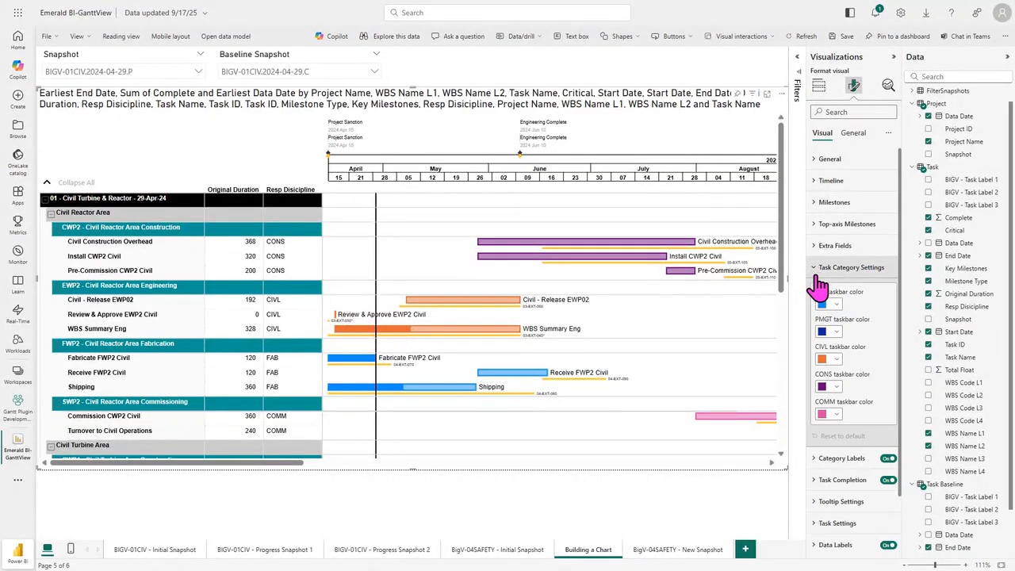
pyautogui.click(837, 305)
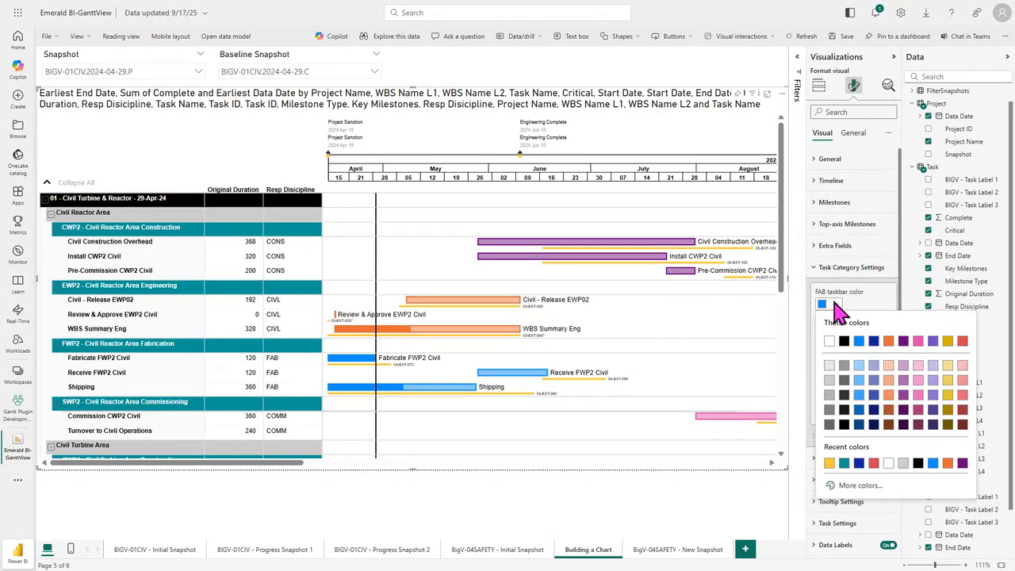
pyautogui.click(904, 347)
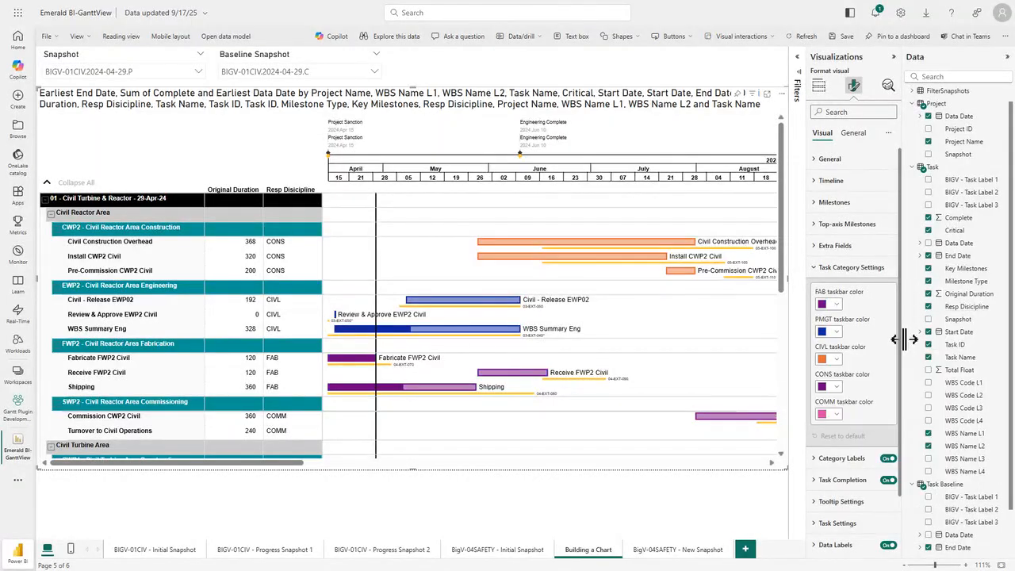
pyautogui.click(831, 332)
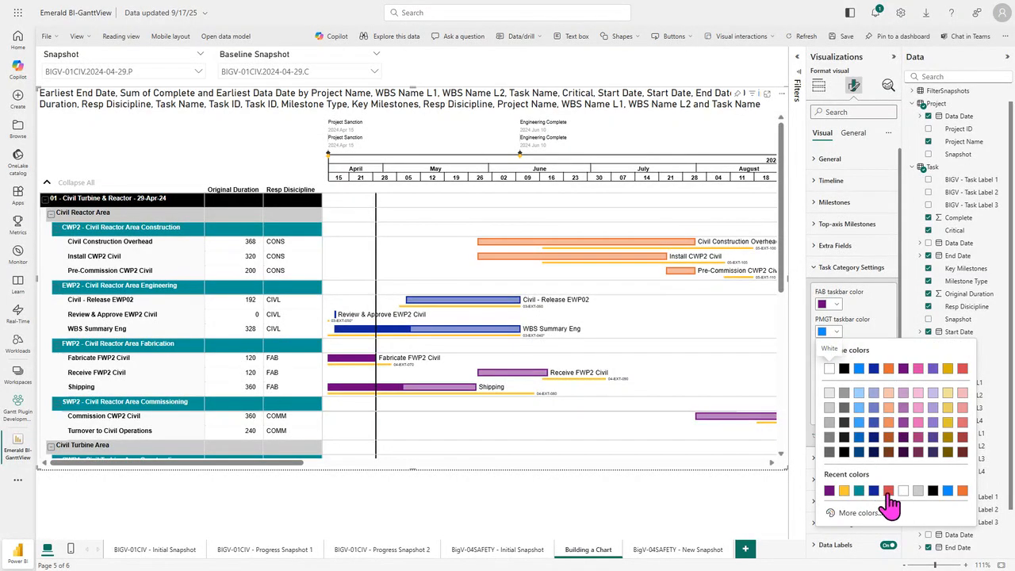
pyautogui.click(844, 492)
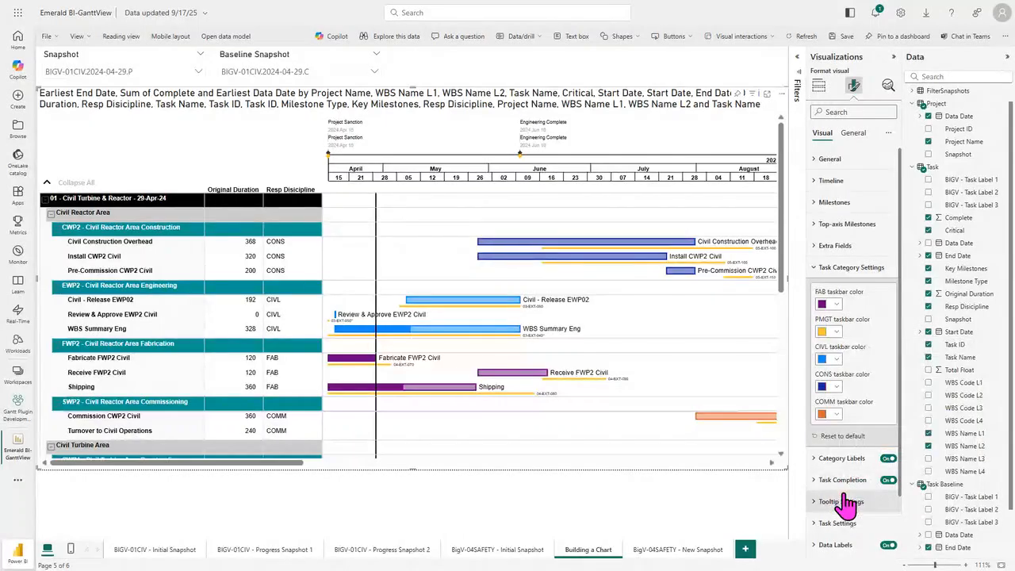
pyautogui.scroll(-10, 548, 300)
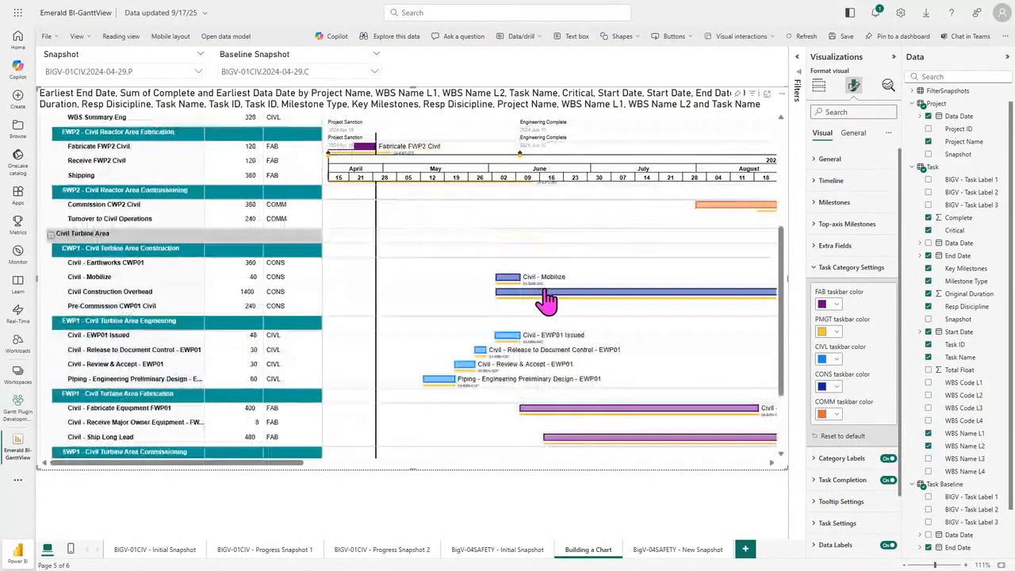
pyautogui.moveTo(292, 464); pyautogui.dragTo(603, 567)
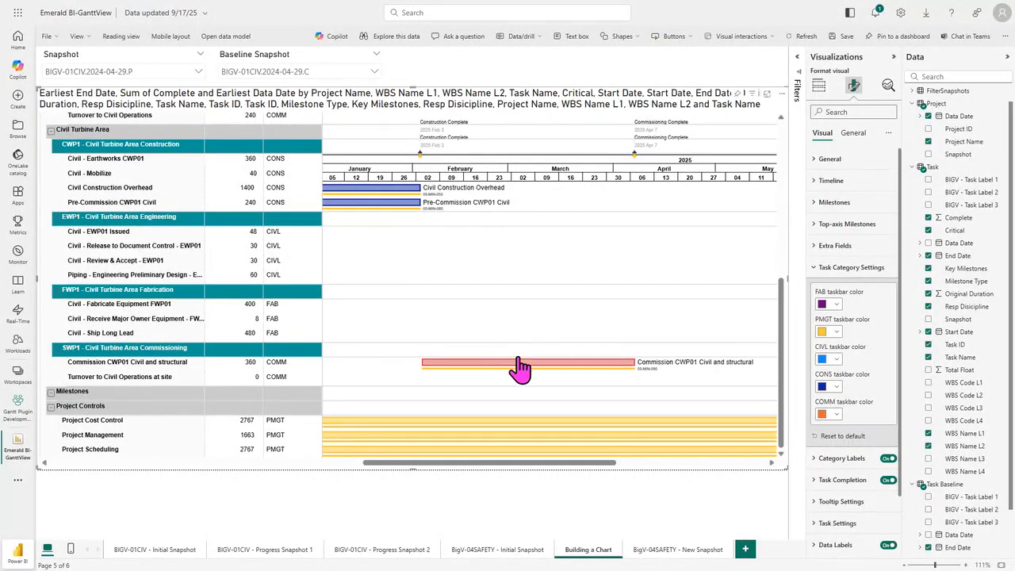
# Step: Remove the Critical field from the visual's Is Task Critical assignment
pyautogui.click(817, 86)
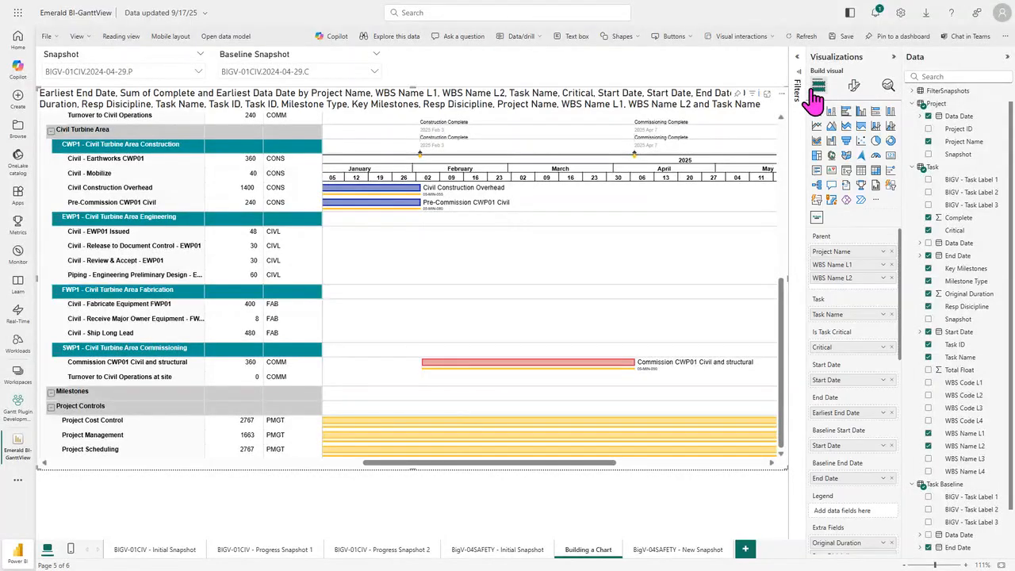
pyautogui.click(891, 347)
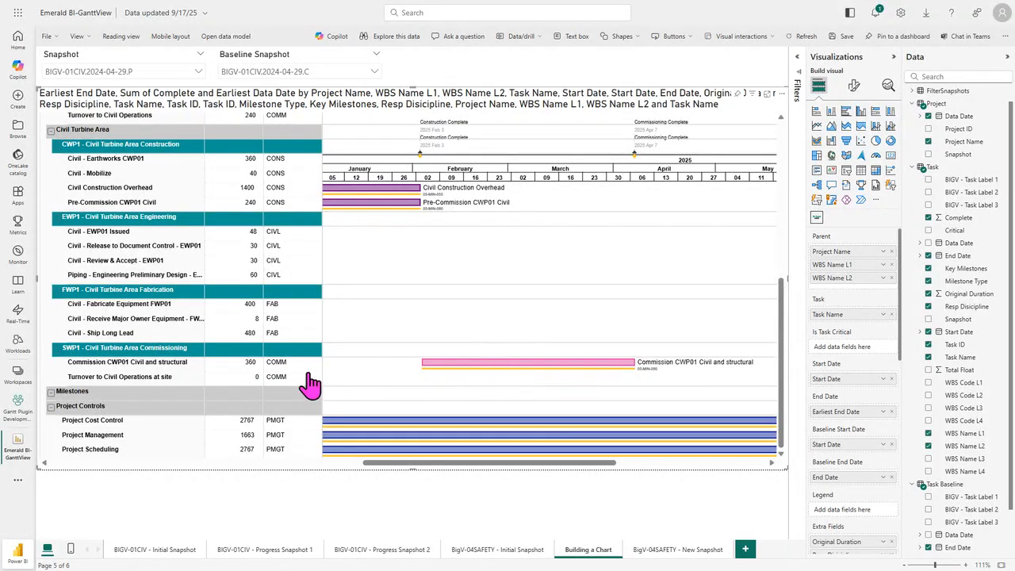
pyautogui.moveTo(509, 471); pyautogui.dragTo(198, 472)
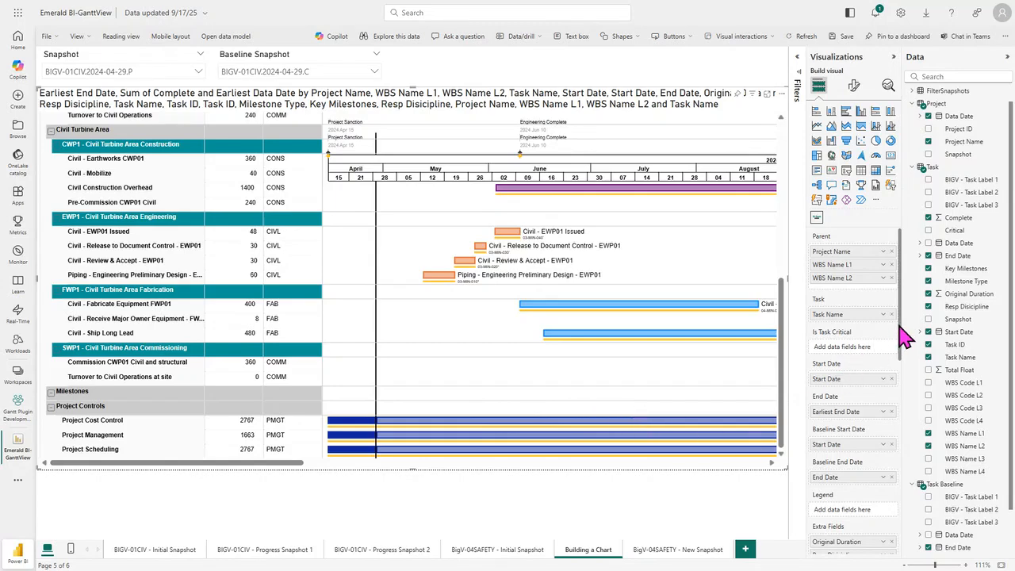
# Step: Remove Resp Disicipline from the Task Category and assign Task Name to the Legend instead
pyautogui.moveTo(900, 328); pyautogui.dragTo(906, 431)
pyautogui.scroll(-2, 873, 484)
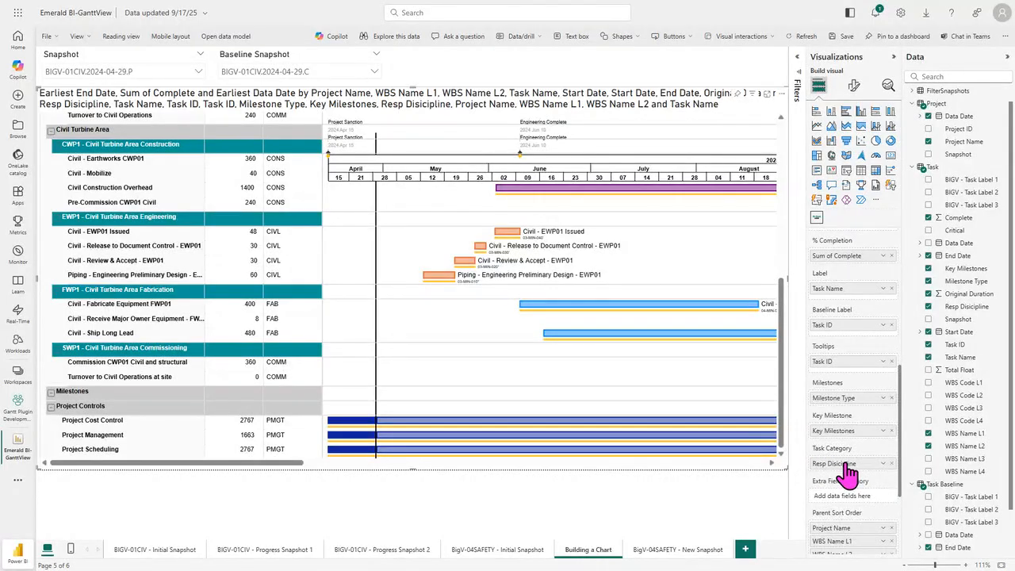
pyautogui.click(892, 463)
pyautogui.moveTo(900, 453); pyautogui.dragTo(885, 382)
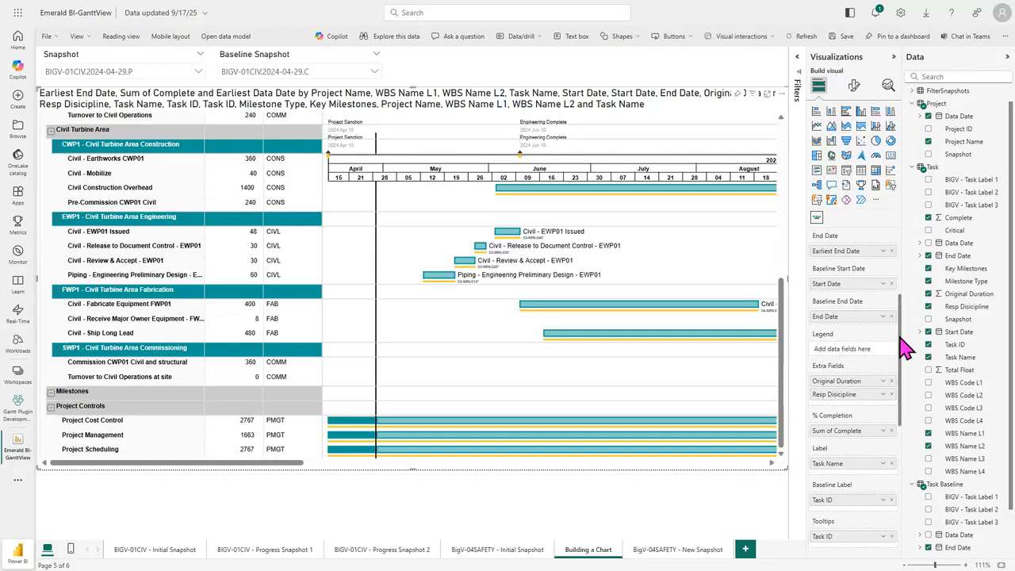
pyautogui.moveTo(959, 359); pyautogui.dragTo(857, 362)
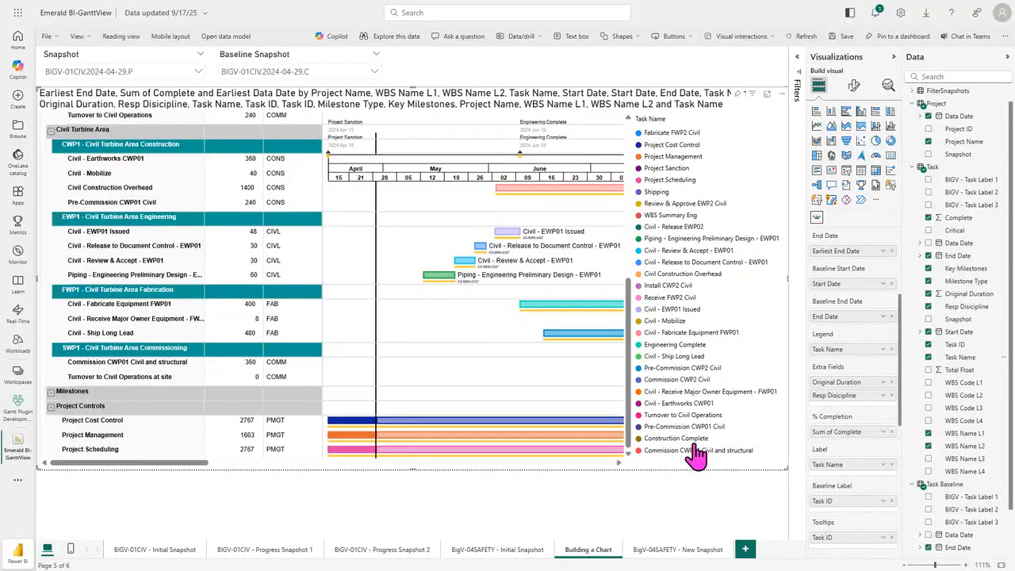
# Step: Try the legend's Bottom and Top positions, then set its position to Bottom
pyautogui.click(854, 87)
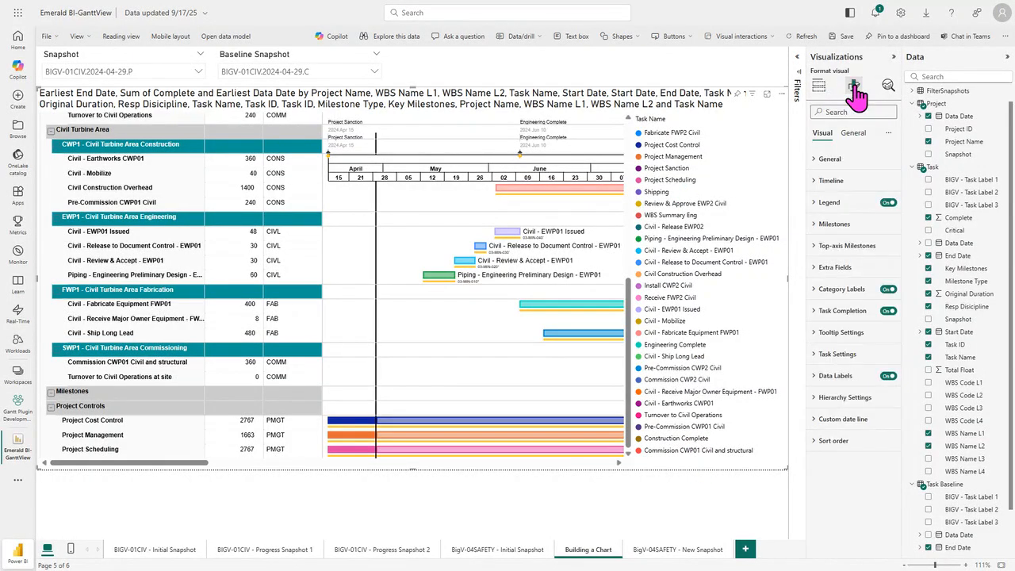
pyautogui.click(825, 206)
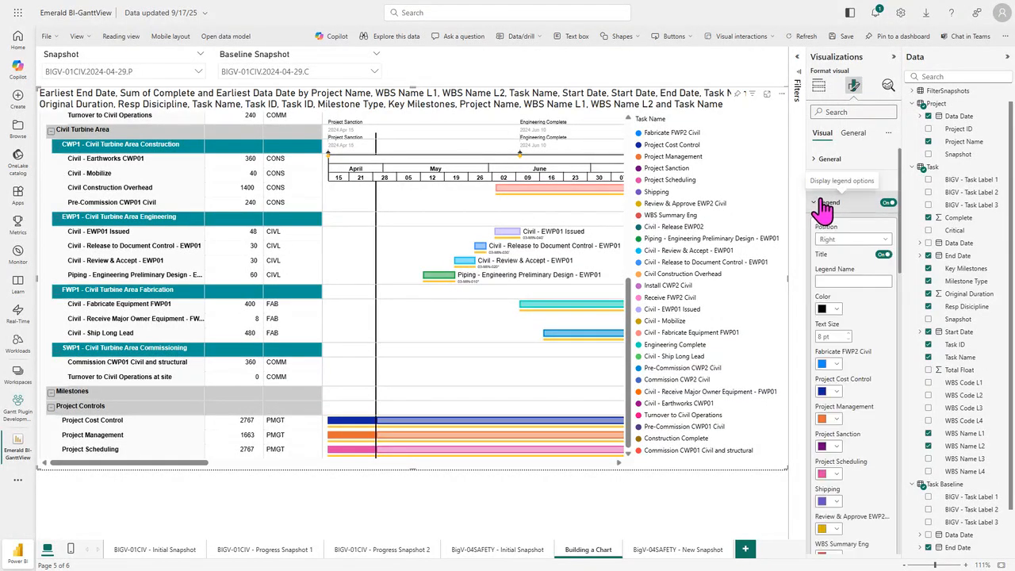
pyautogui.click(858, 238)
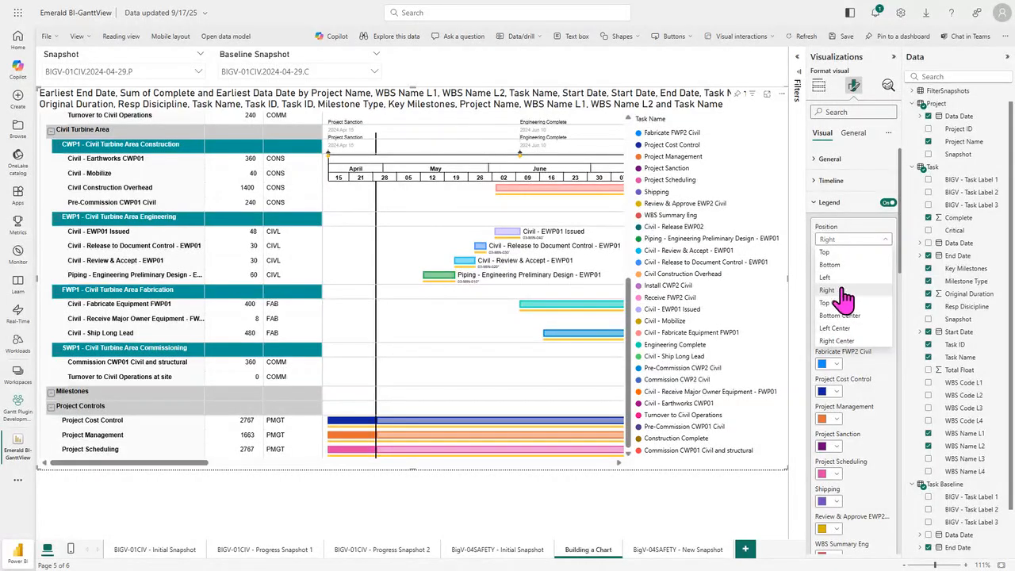
pyautogui.click(833, 265)
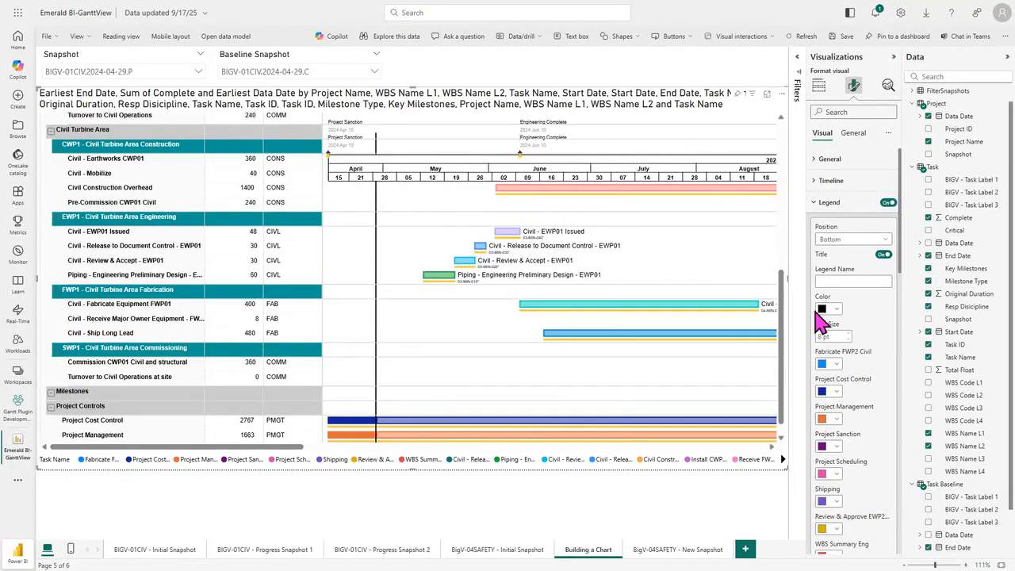
pyautogui.click(845, 241)
pyautogui.click(846, 254)
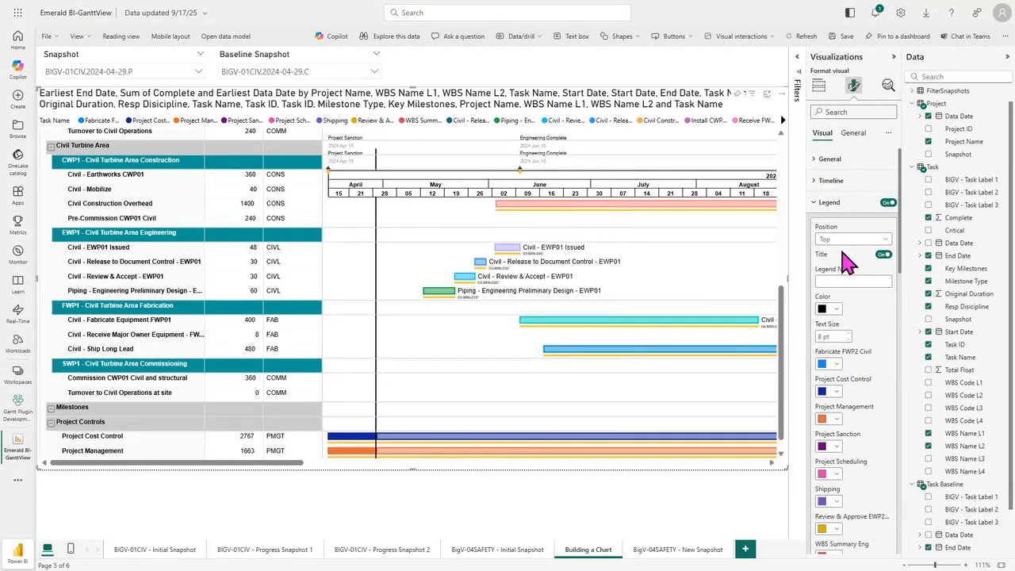
pyautogui.click(848, 240)
pyautogui.click(842, 266)
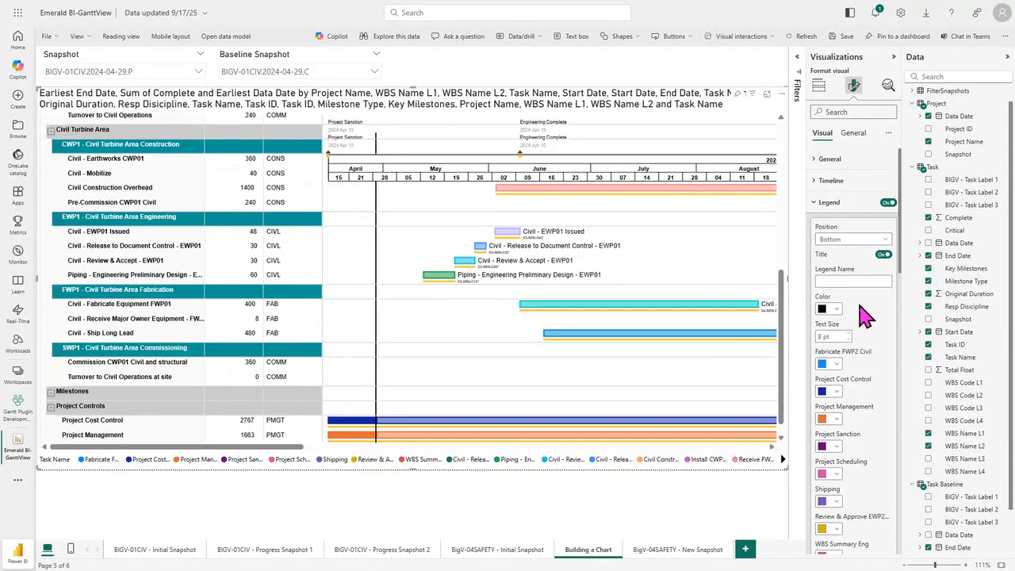
# Step: In the legend settings, set the Fabricate FWP2 Civil color to dark purple and the Project Management color to violet
pyautogui.scroll(-1, 865, 316)
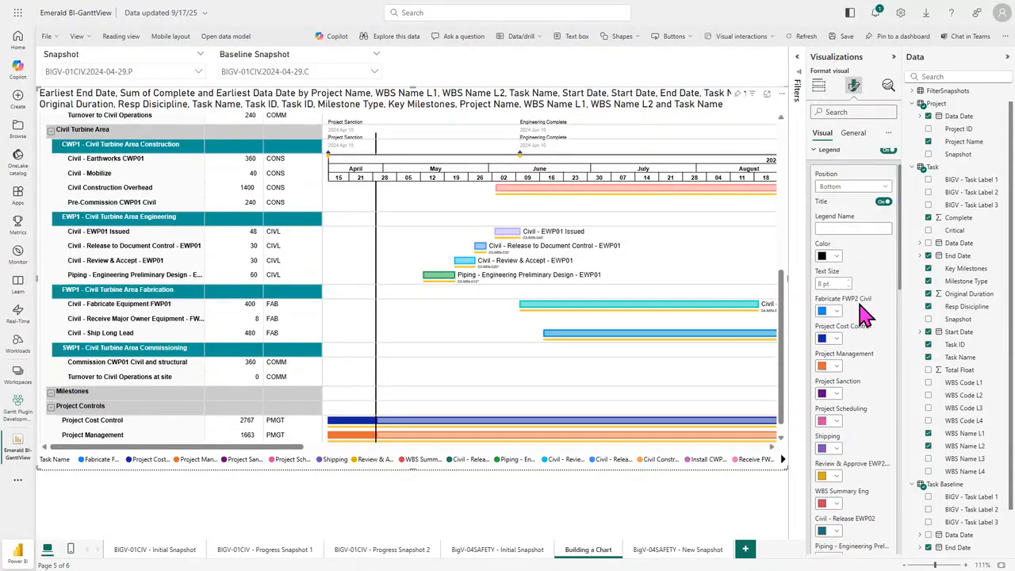
pyautogui.scroll(-1, 841, 311)
pyautogui.click(830, 258)
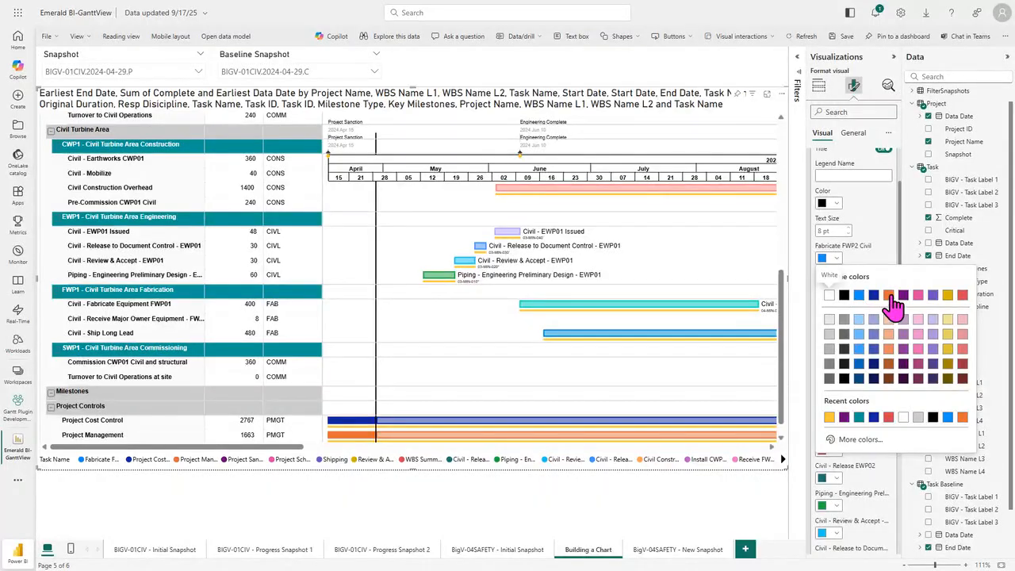
pyautogui.click(904, 295)
pyautogui.click(832, 314)
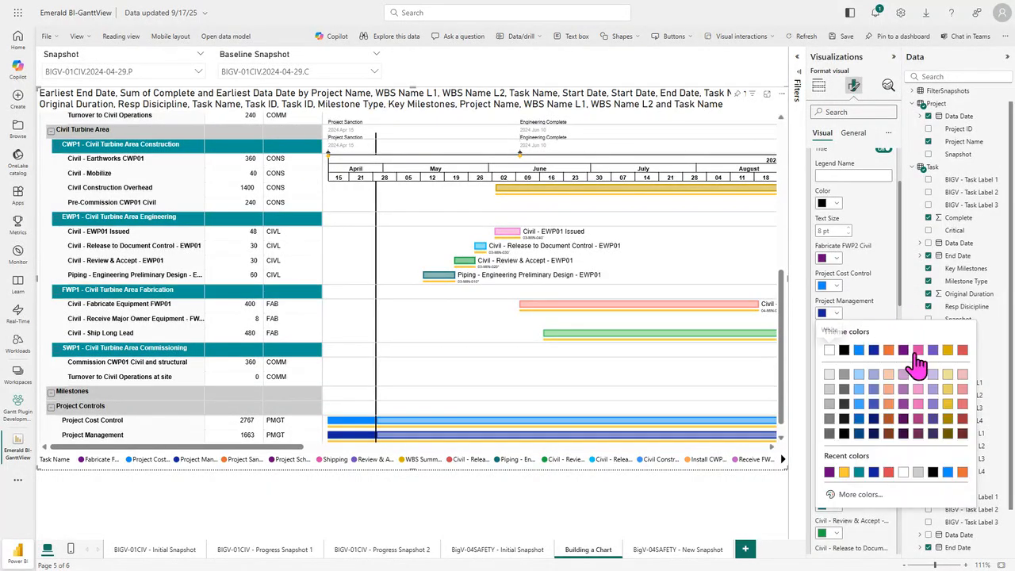
pyautogui.click(936, 359)
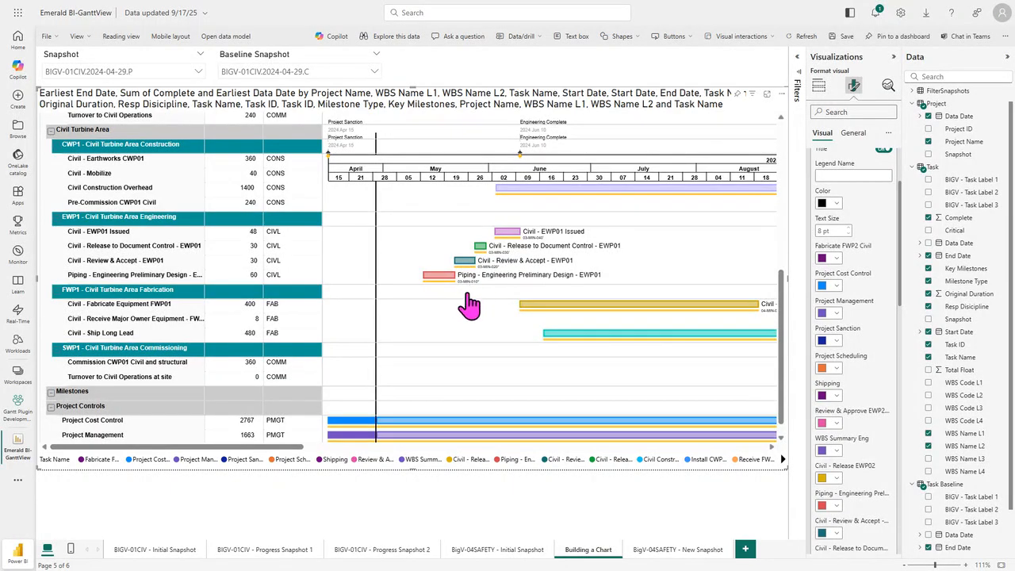
pyautogui.moveTo(903, 246); pyautogui.dragTo(899, 209)
pyautogui.click(833, 205)
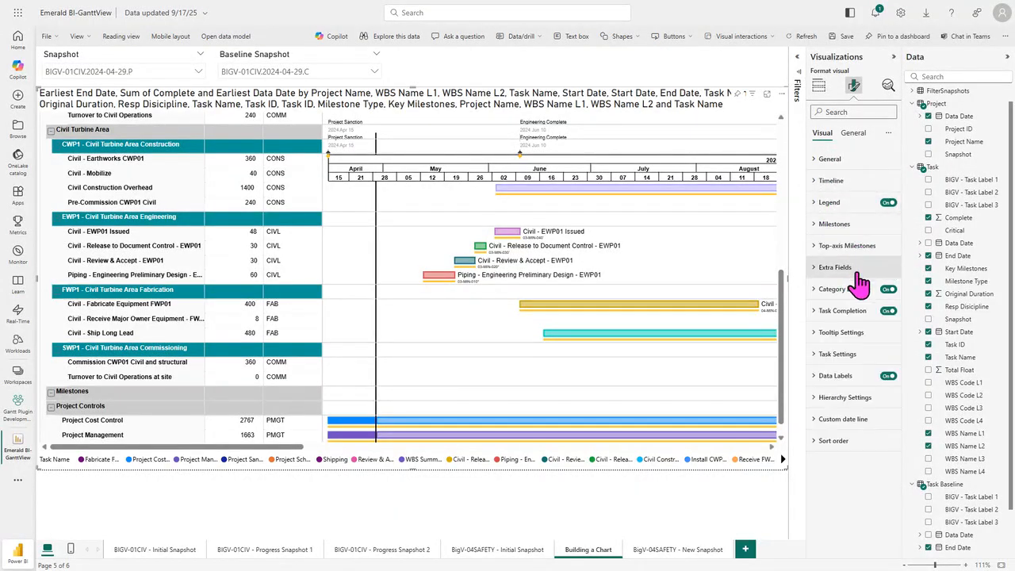
# Step: Try blue as the data labels' text color, then set it to black
pyautogui.click(818, 384)
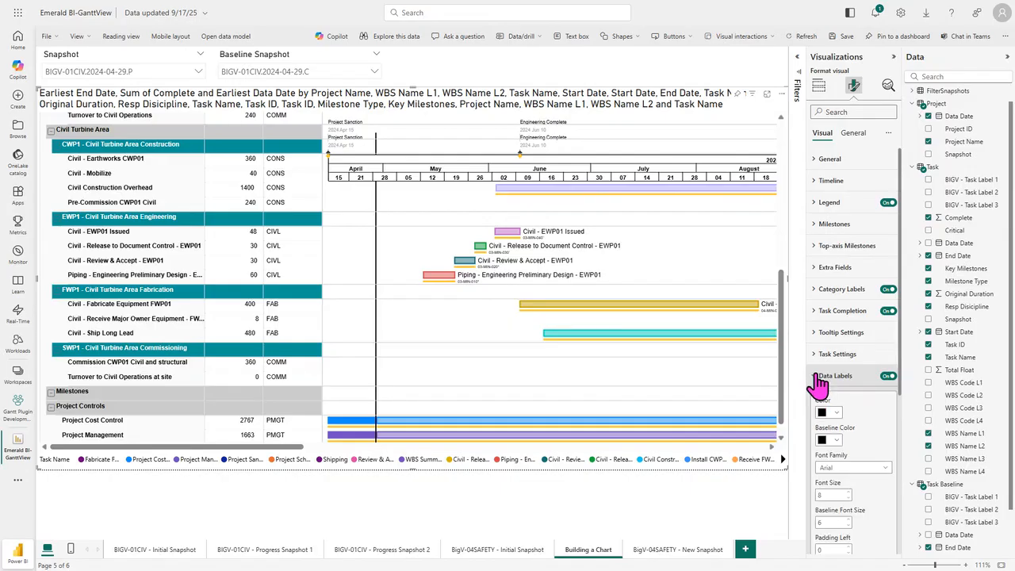
pyautogui.scroll(-3, 895, 378)
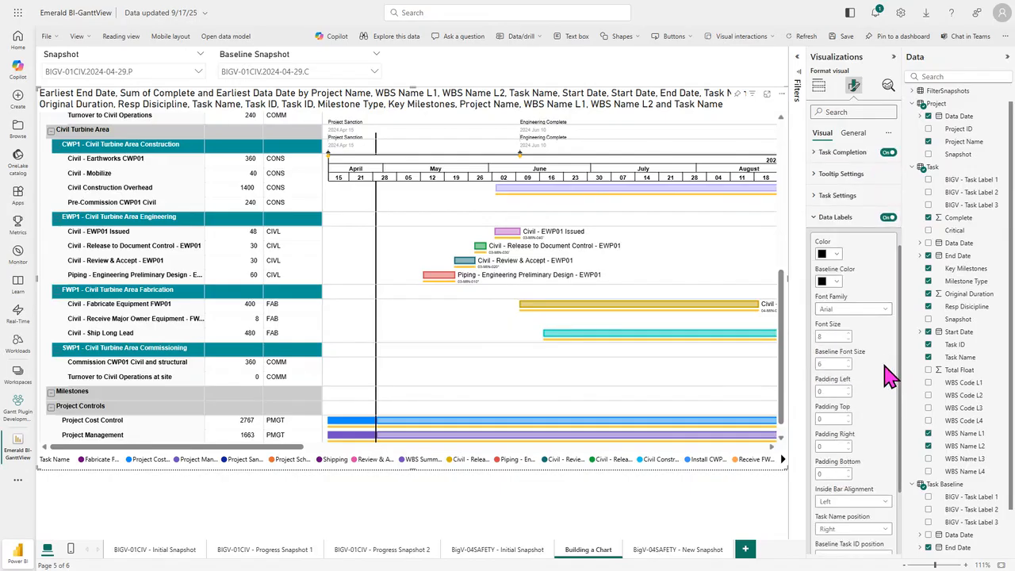
pyautogui.click(840, 261)
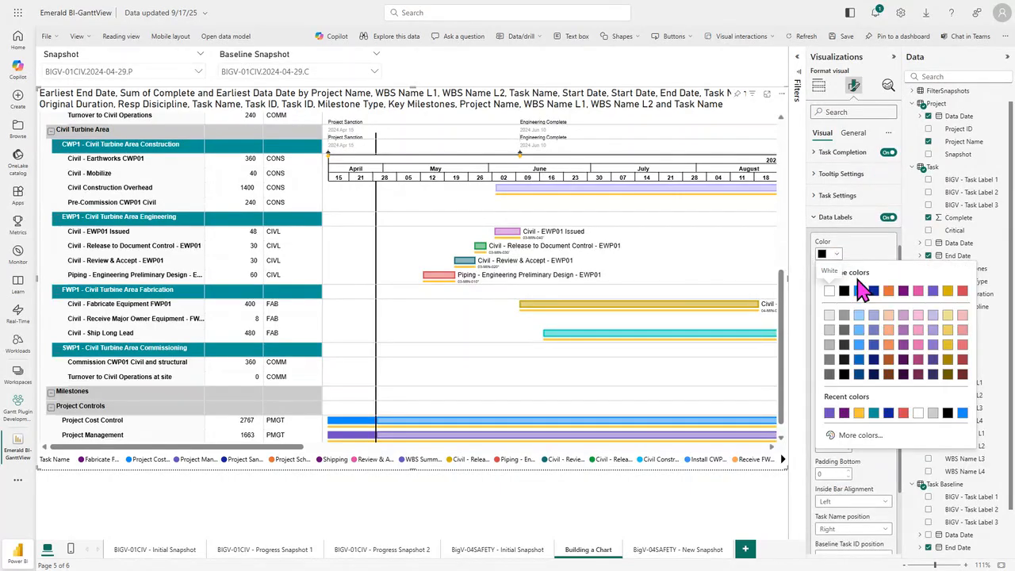
pyautogui.click(859, 290)
pyautogui.click(839, 258)
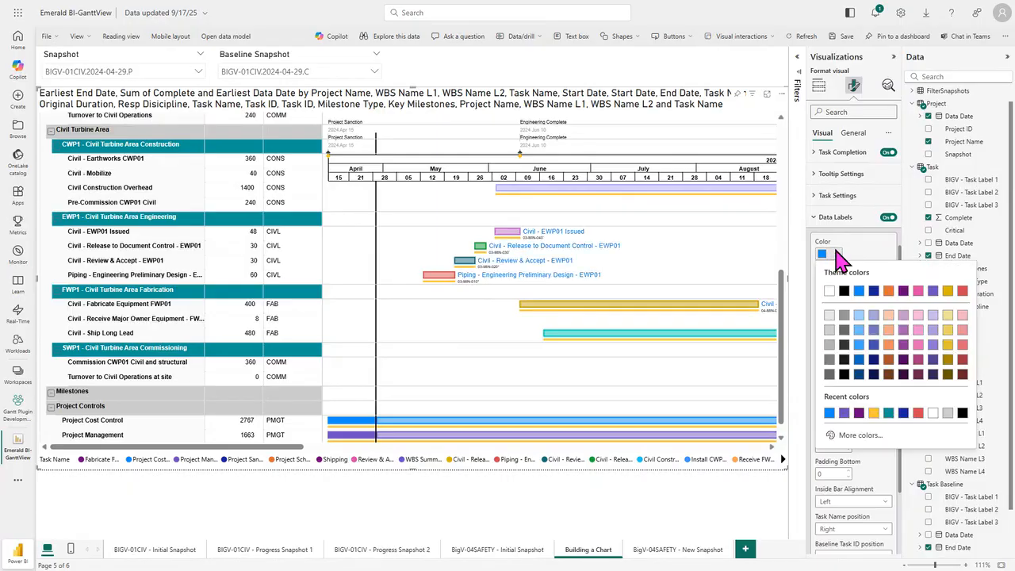
pyautogui.click(844, 290)
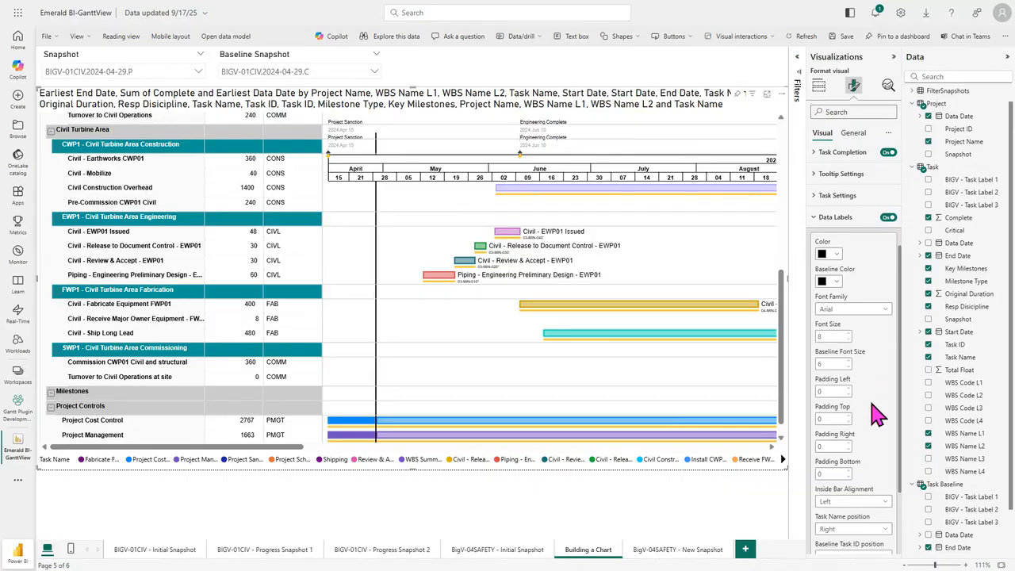
# Step: In the data label settings, set the baseline font size to 8 and the task name position to Inside
pyautogui.scroll(-1, 876, 413)
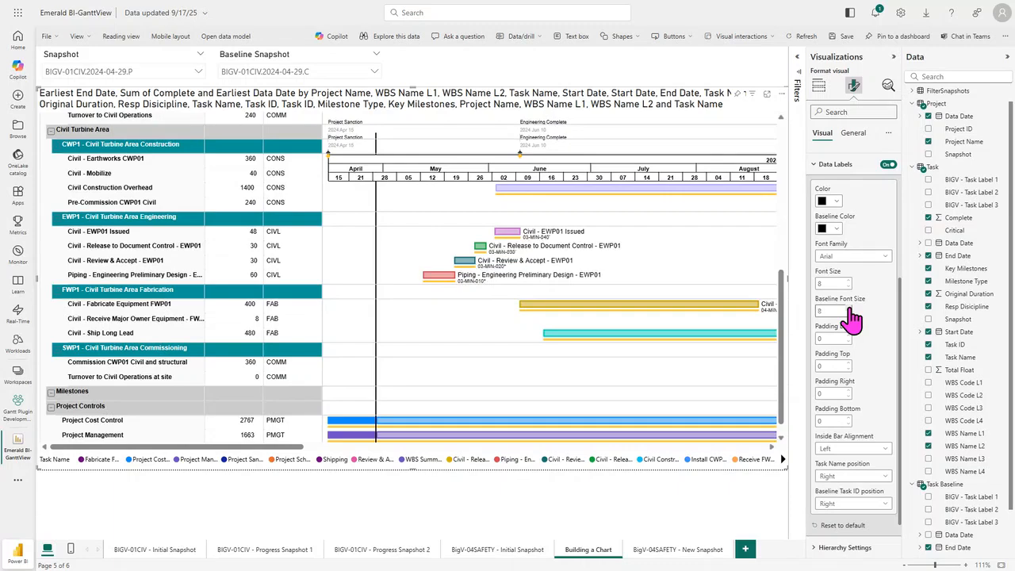
pyautogui.click(830, 311)
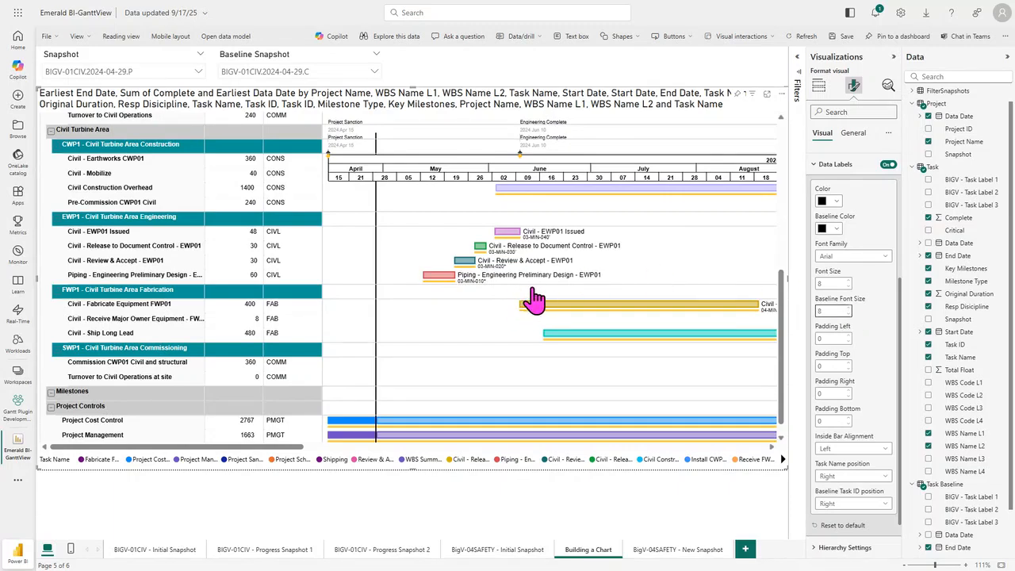
pyautogui.scroll(-1, 872, 369)
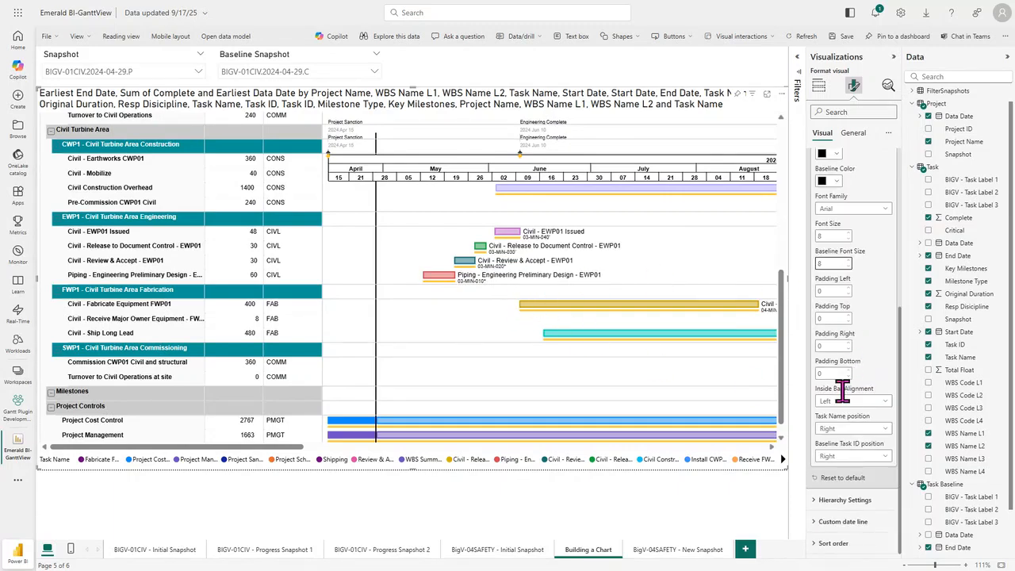
pyautogui.click(853, 432)
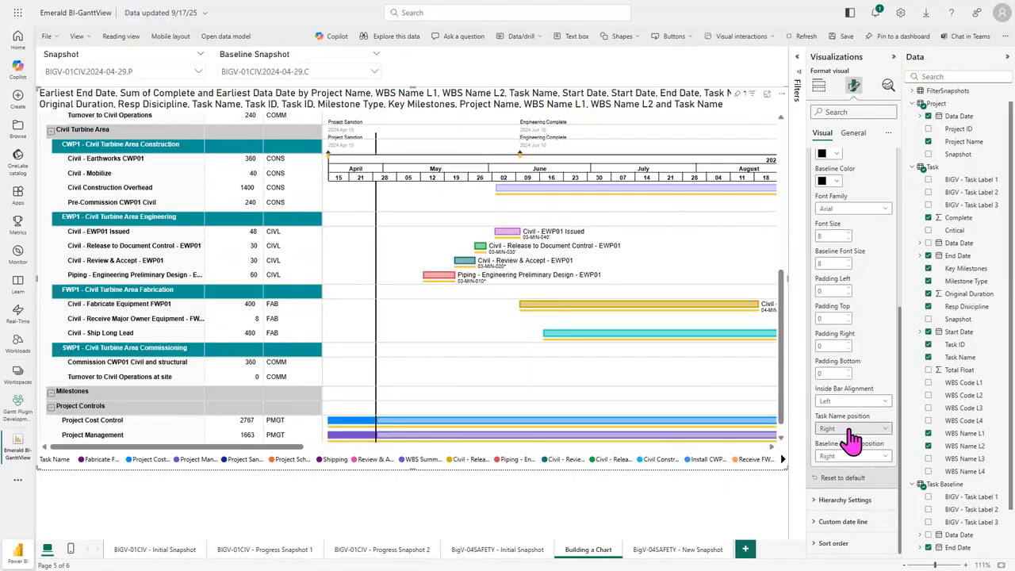
pyautogui.click(853, 469)
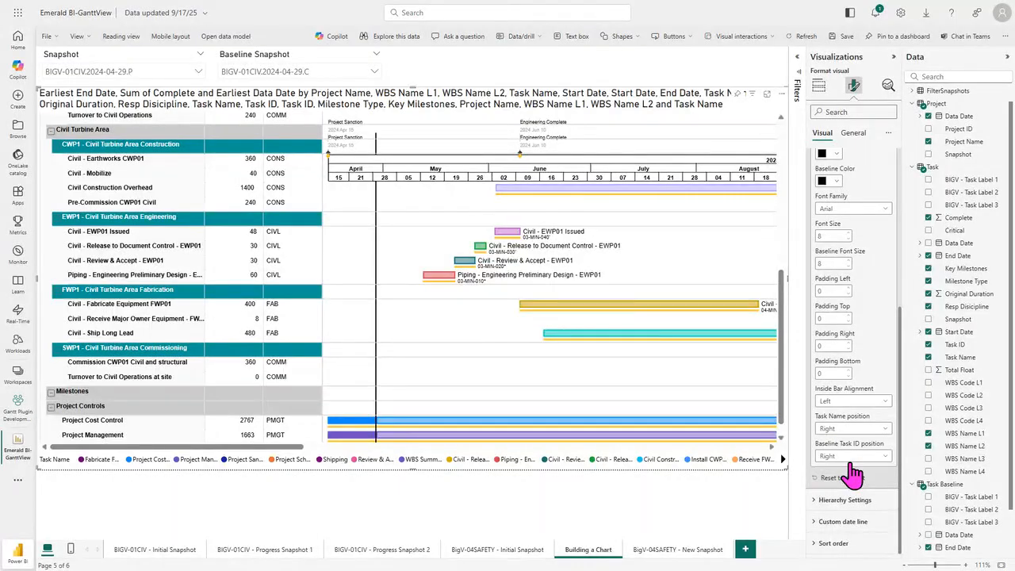
# Step: Try Right as the data labels' inside bar alignment, then set it to Middle
pyautogui.moveTo(789, 333); pyautogui.dragTo(780, 250)
pyautogui.click(853, 400)
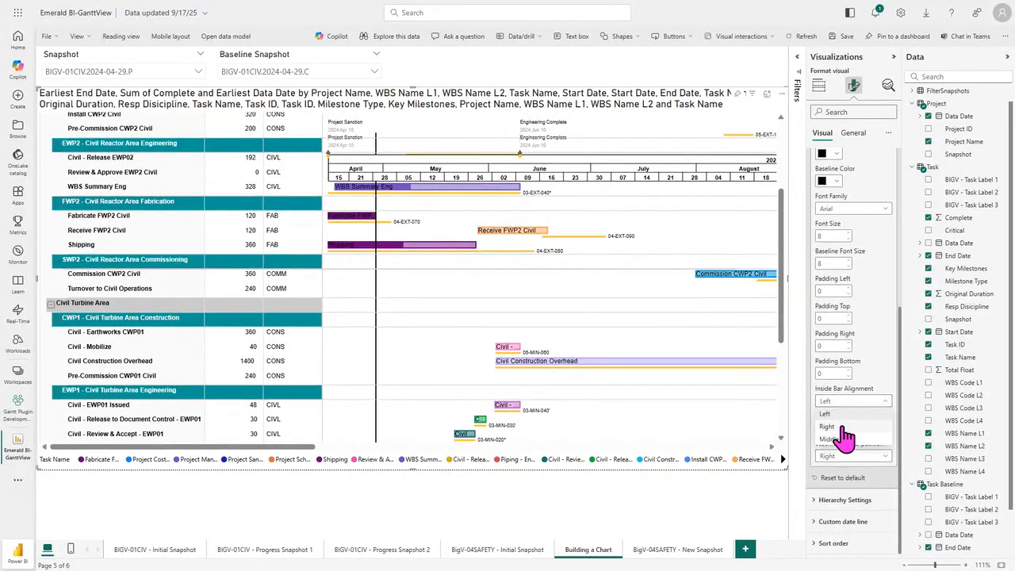
pyautogui.click(841, 427)
pyautogui.click(853, 401)
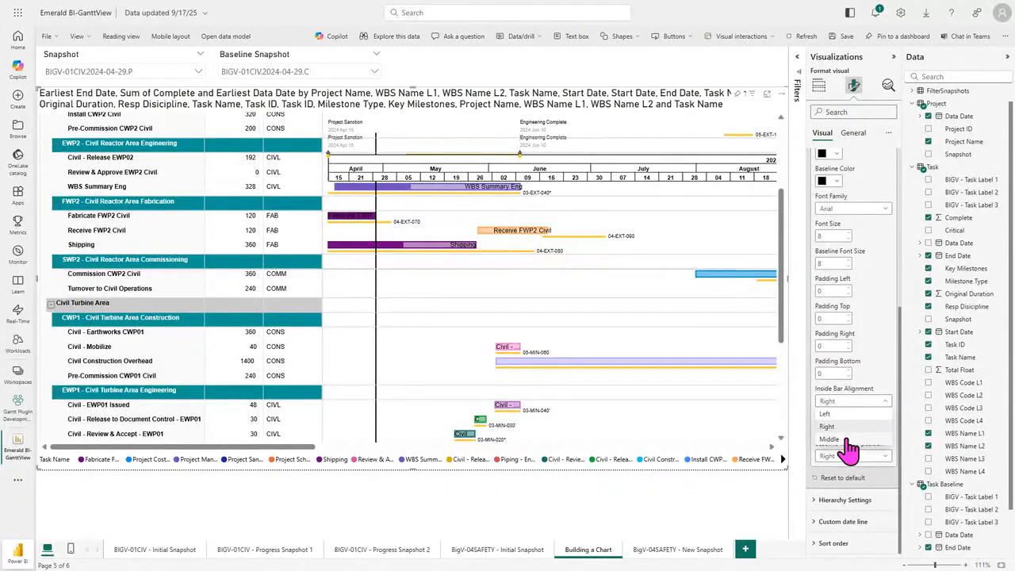
pyautogui.click(846, 440)
# Step: Set the data labels' task name position to Right and the baseline task ID position to Left
pyautogui.click(861, 430)
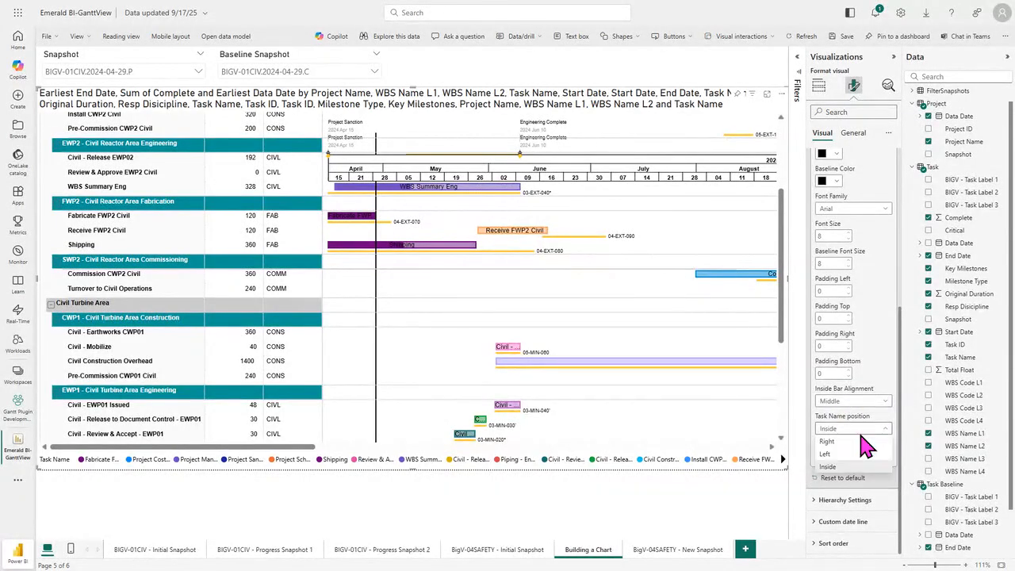
pyautogui.click(829, 442)
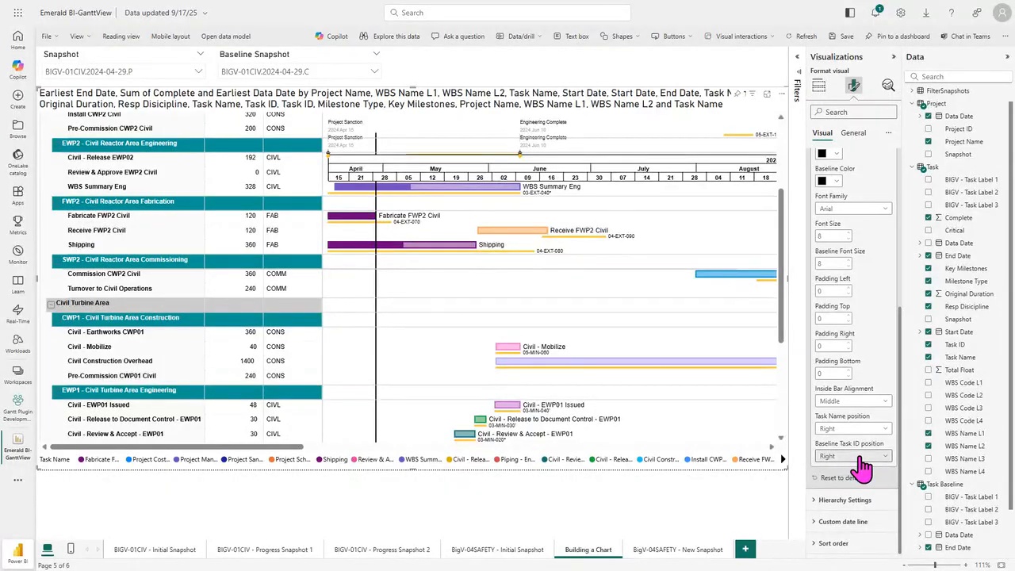
pyautogui.click(858, 457)
pyautogui.click(842, 483)
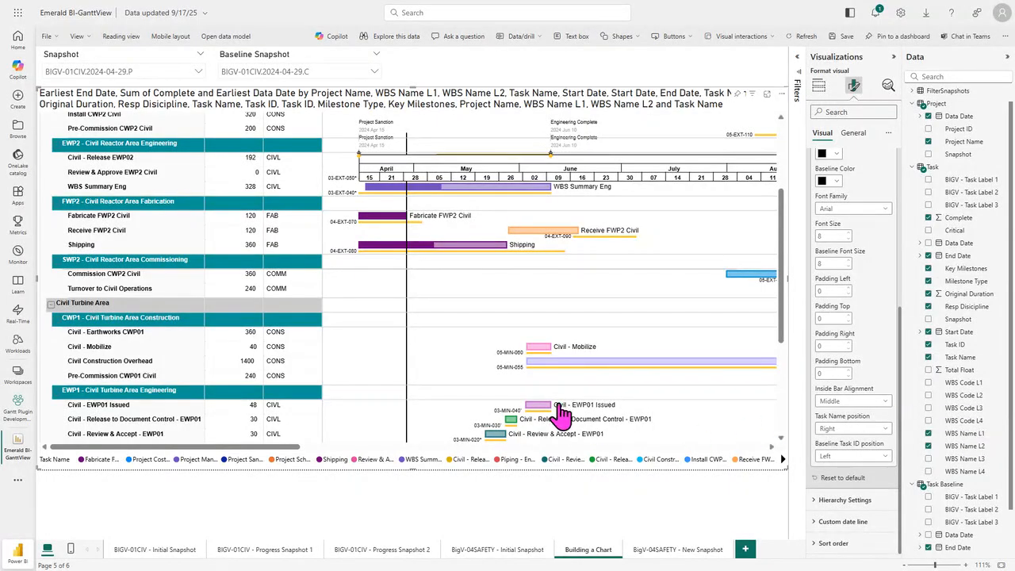
pyautogui.scroll(5, 561, 415)
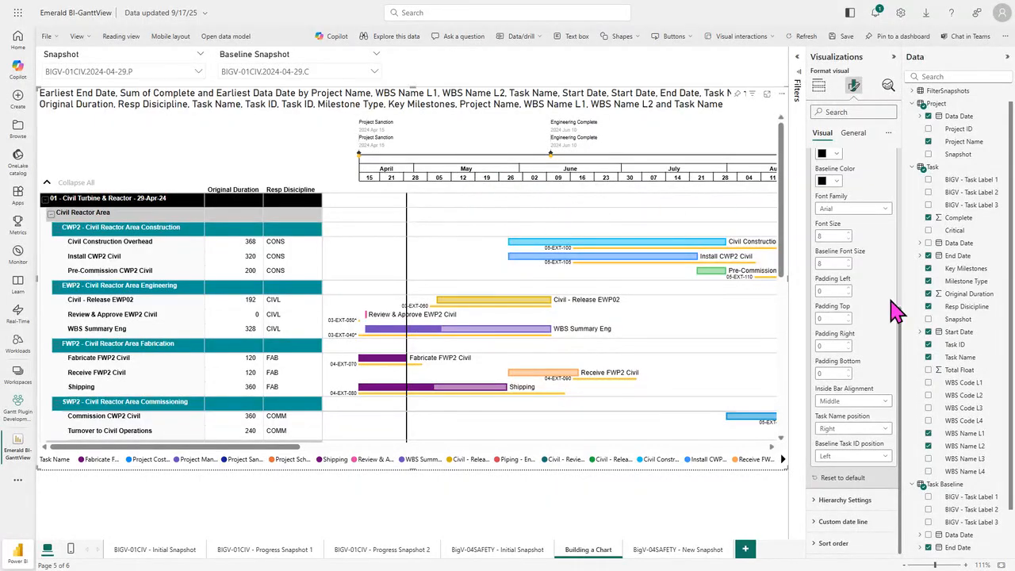
# Step: In the milestone settings, set the 10-PS text size to 10 and its fill and outline colors to blue
pyautogui.scroll(5, 890, 310)
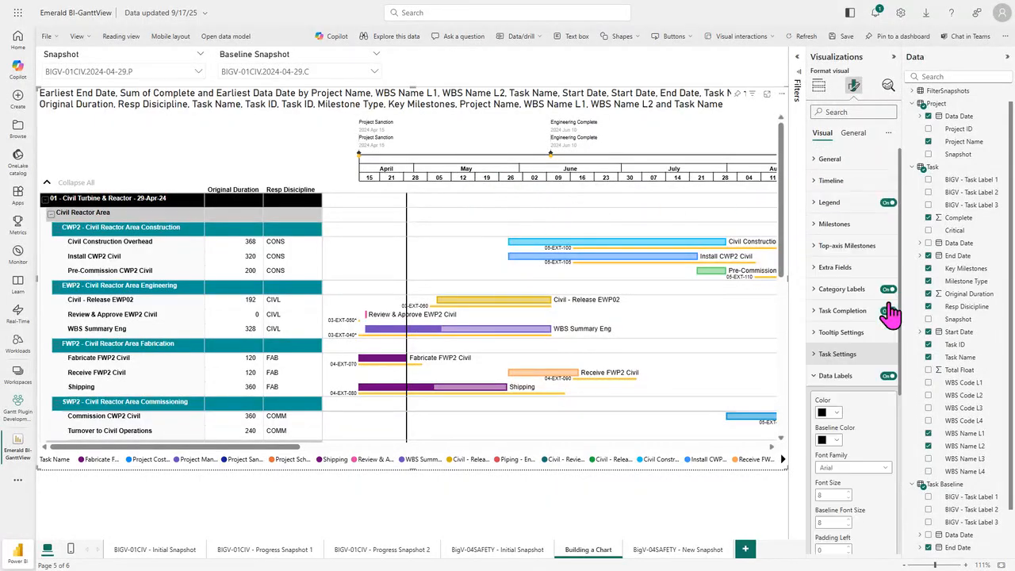
pyautogui.click(833, 225)
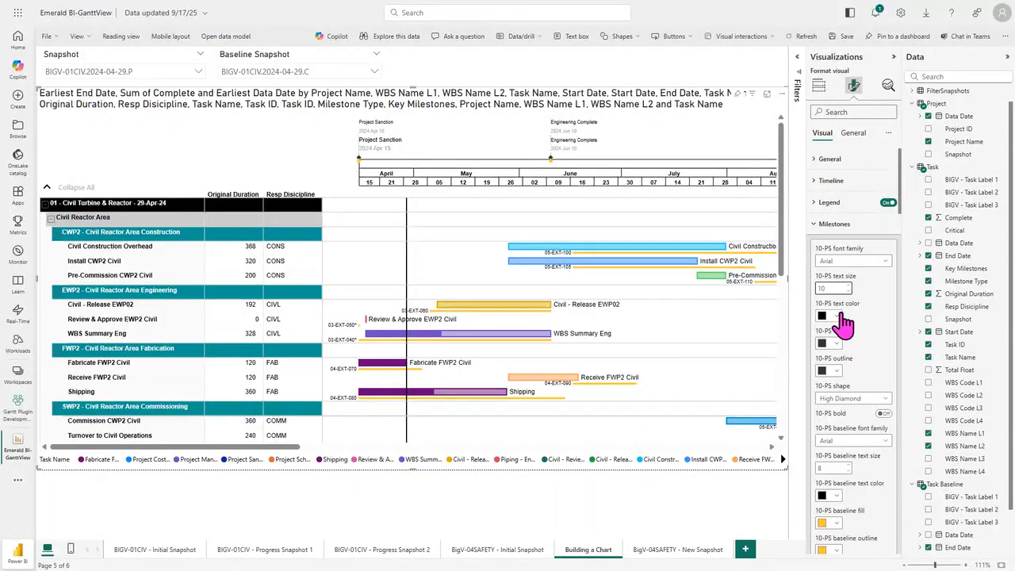
pyautogui.click(830, 343)
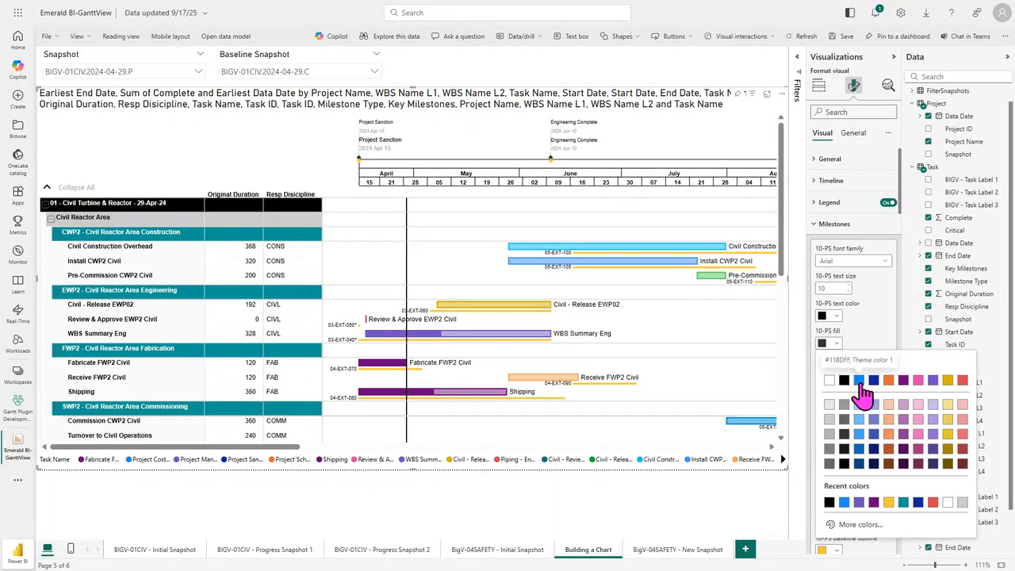
pyautogui.click(860, 381)
pyautogui.click(833, 371)
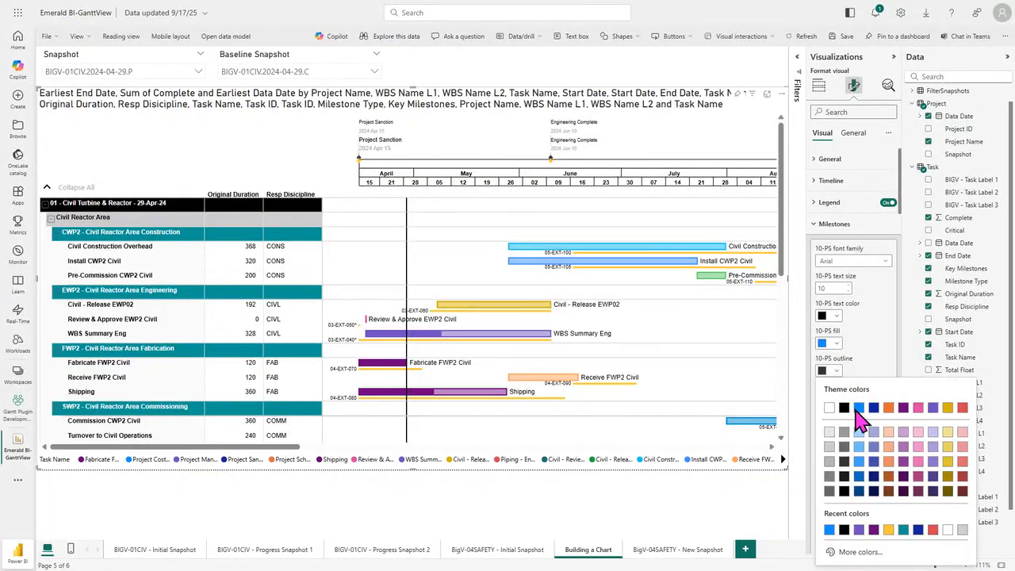
pyautogui.click(862, 423)
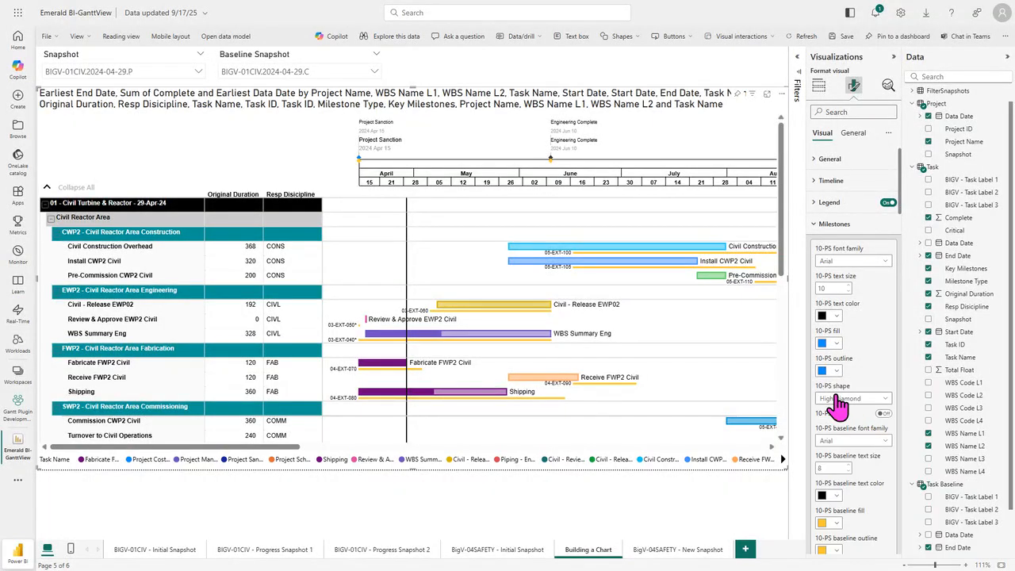
# Step: Set the 10-PS milestone shape to Circle and turn on bold for its text
pyautogui.click(843, 398)
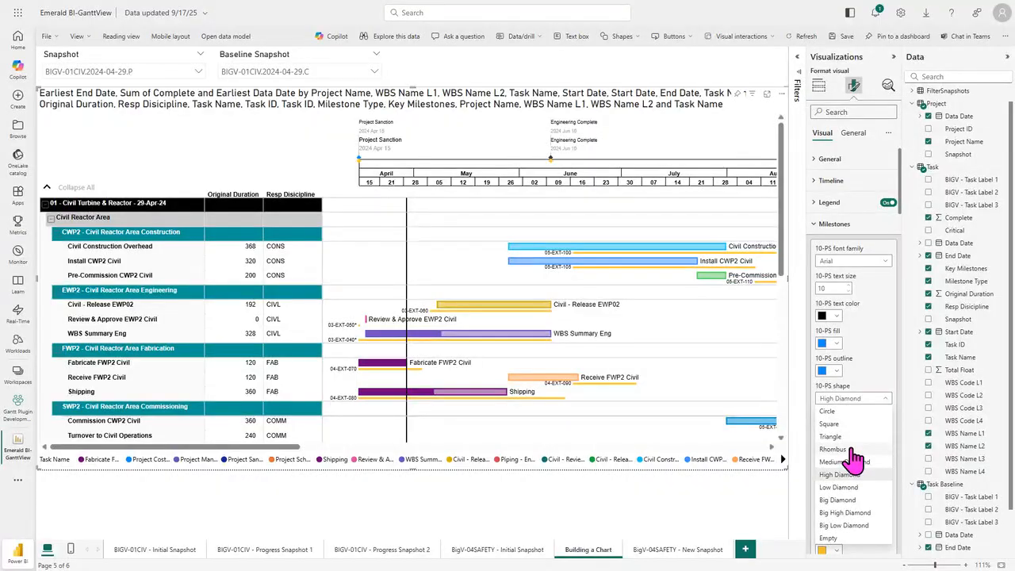
pyautogui.click(841, 412)
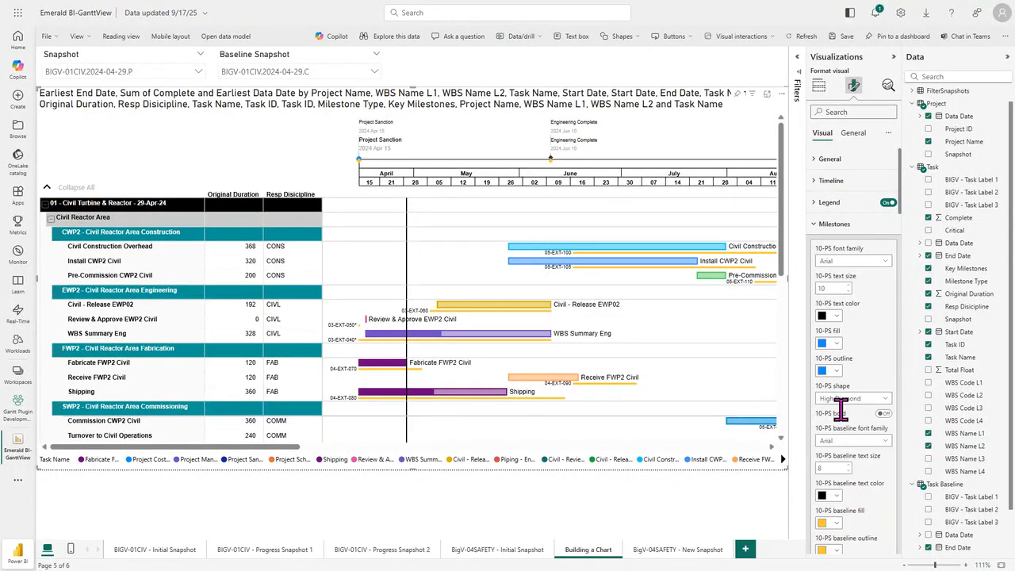
pyautogui.scroll(-1, 845, 397)
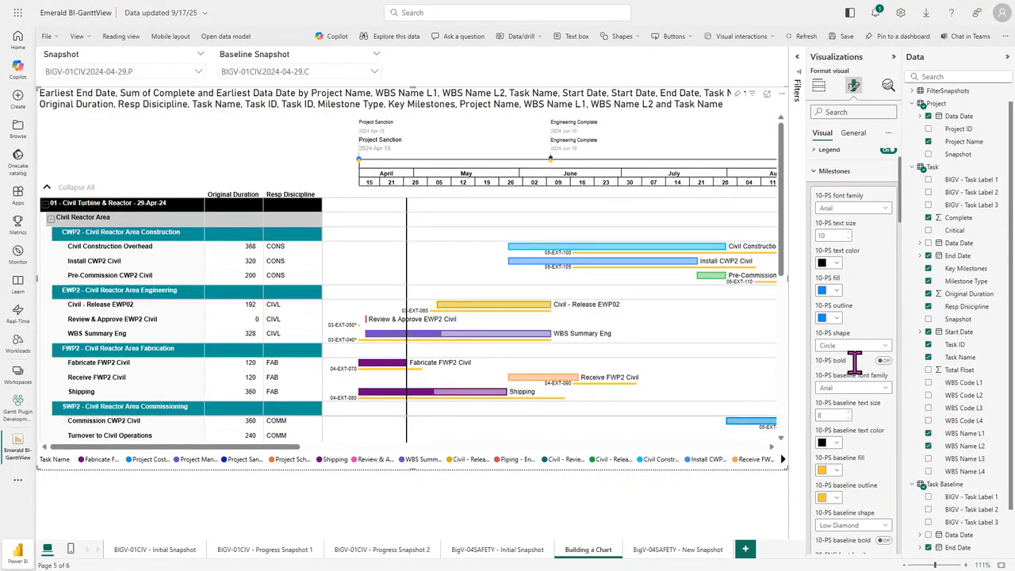
pyautogui.click(883, 361)
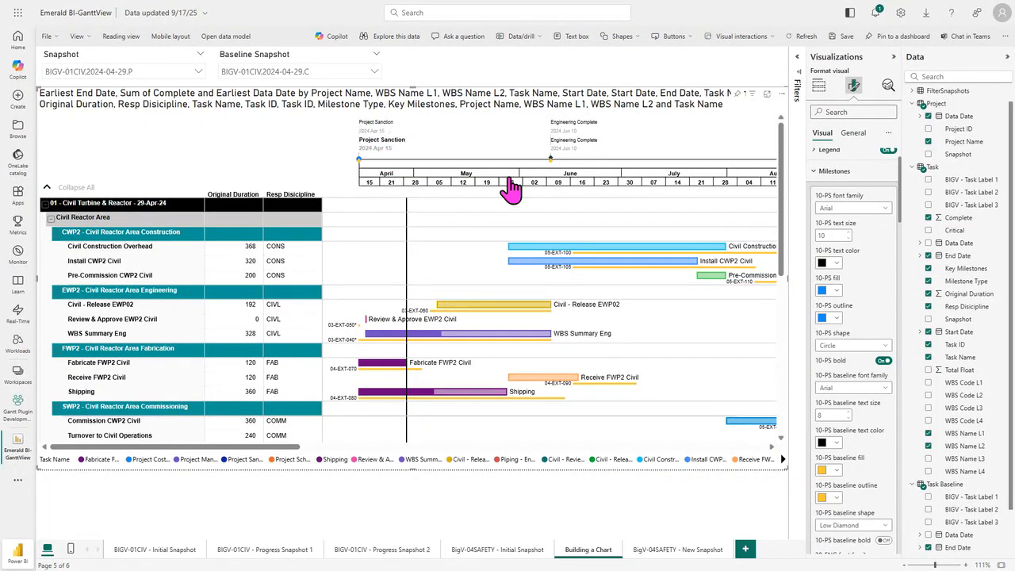
# Step: Set the 10-PS baseline text size to 10 and its baseline fill and outline colors to orange
pyautogui.scroll(-4, 887, 429)
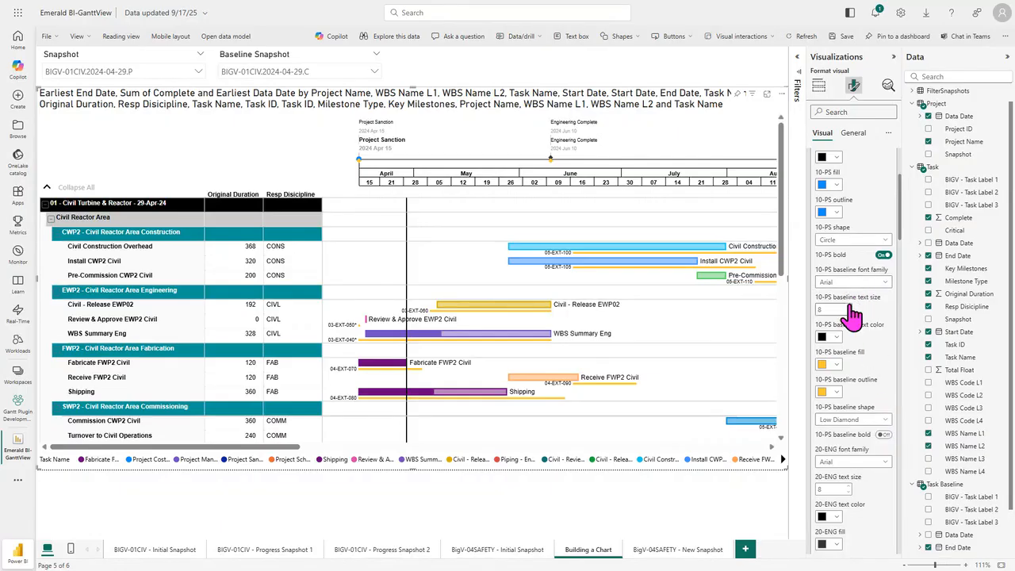
pyautogui.scroll(-2, 853, 317)
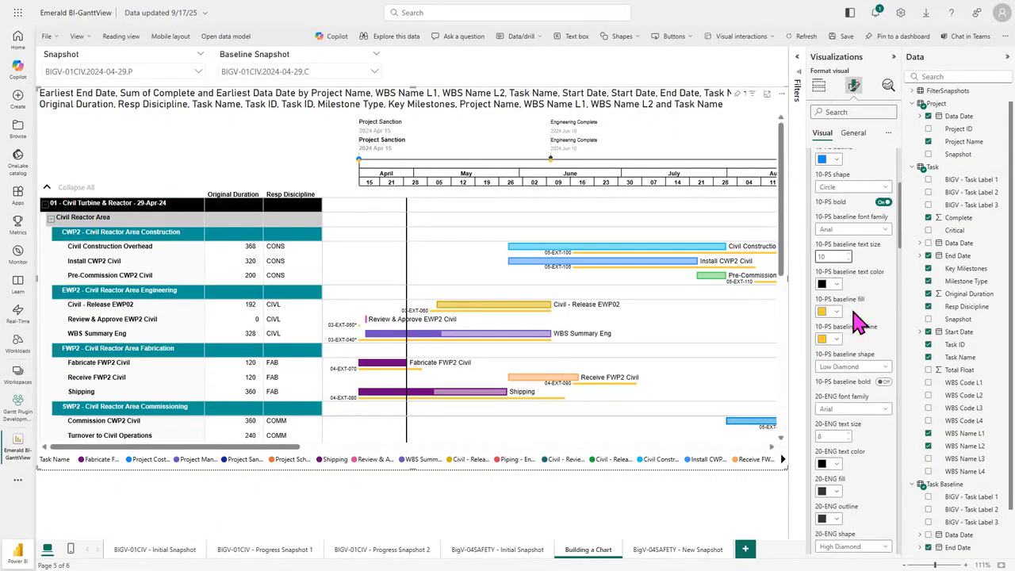
pyautogui.click(829, 311)
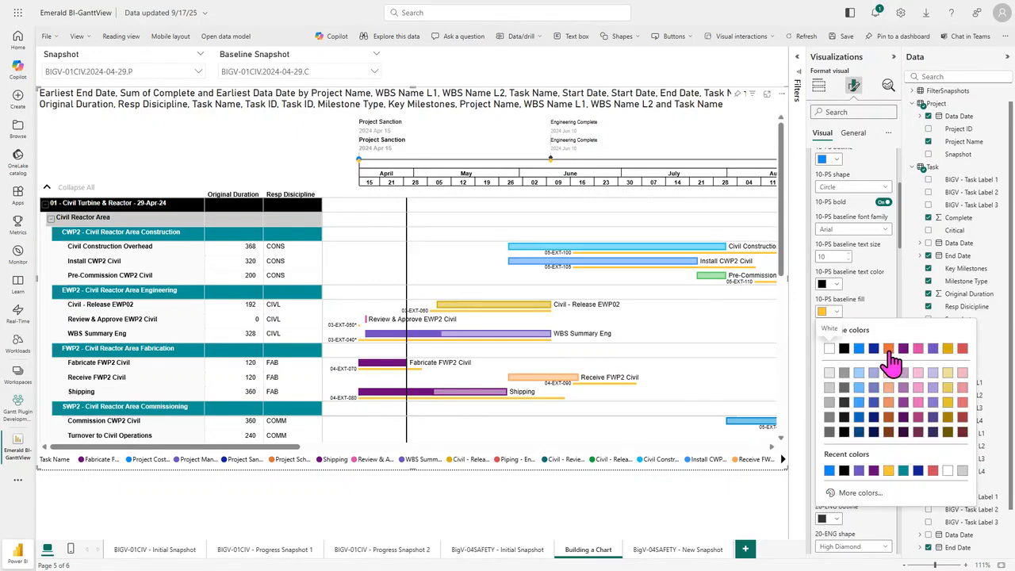
pyautogui.click(889, 348)
pyautogui.click(829, 339)
pyautogui.click(890, 376)
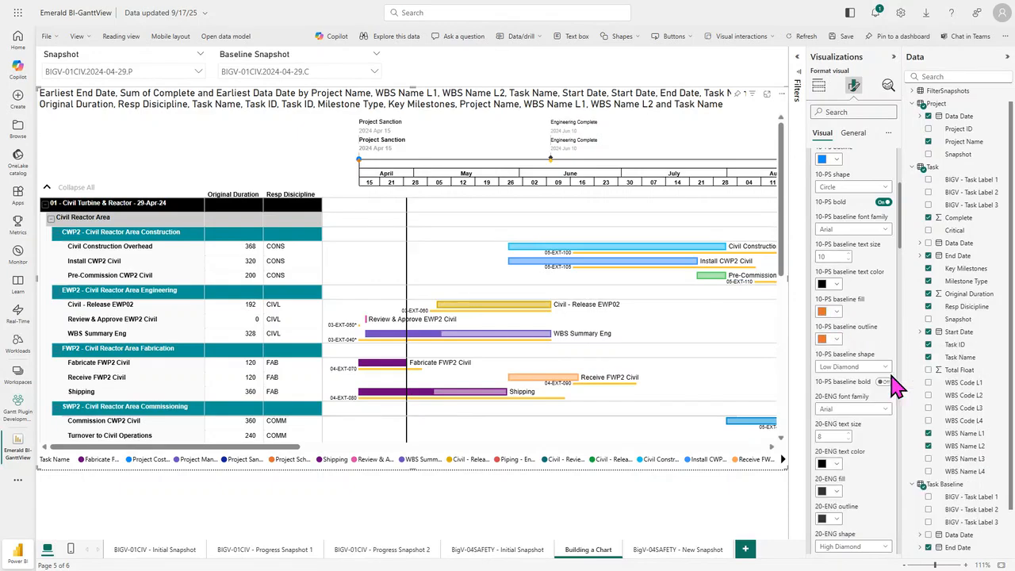
# Step: Set the 10-PS baseline milestone shape to Triangle
pyautogui.click(855, 368)
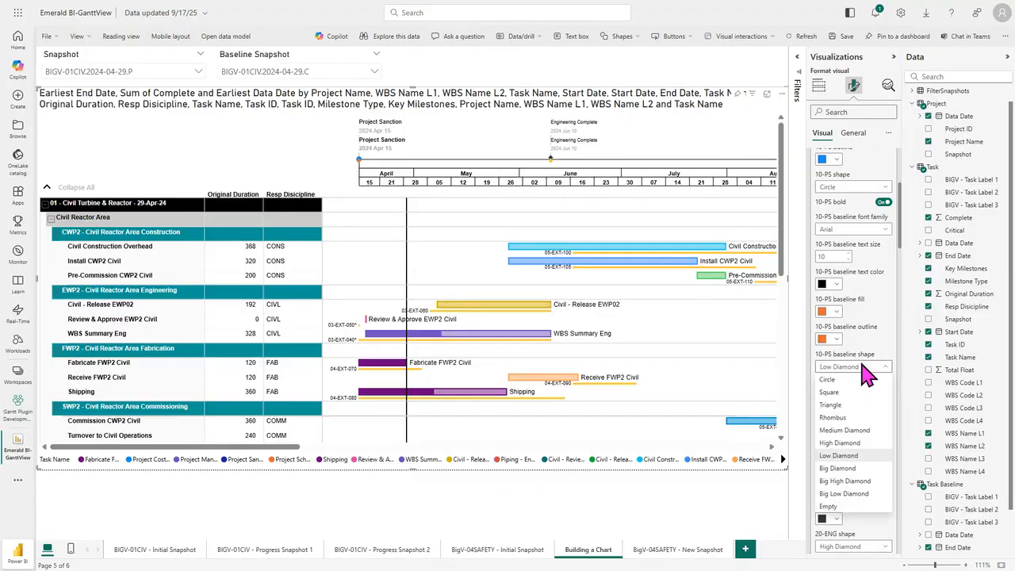
pyautogui.click(846, 407)
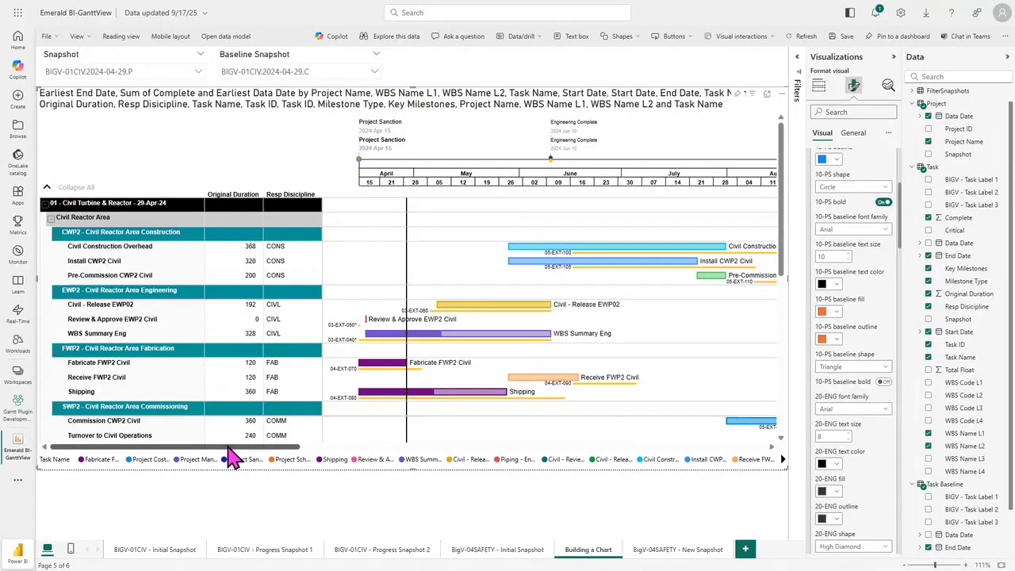
pyautogui.moveTo(241, 448); pyautogui.dragTo(206, 448)
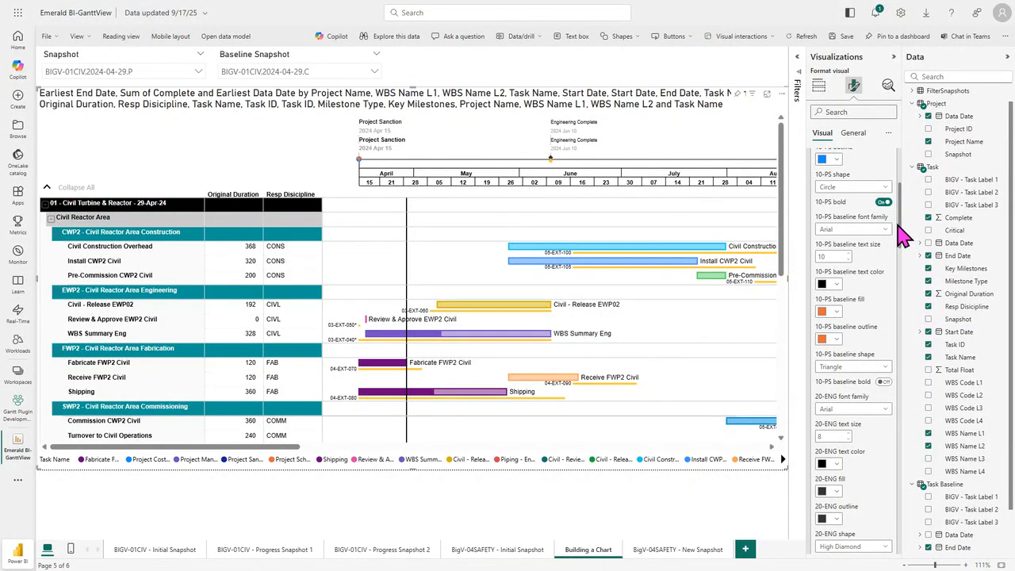
# Step: Turn on pinning the timeline to the top of the Gantt chart in the timeline settings
pyautogui.moveTo(901, 230); pyautogui.dragTo(903, 187)
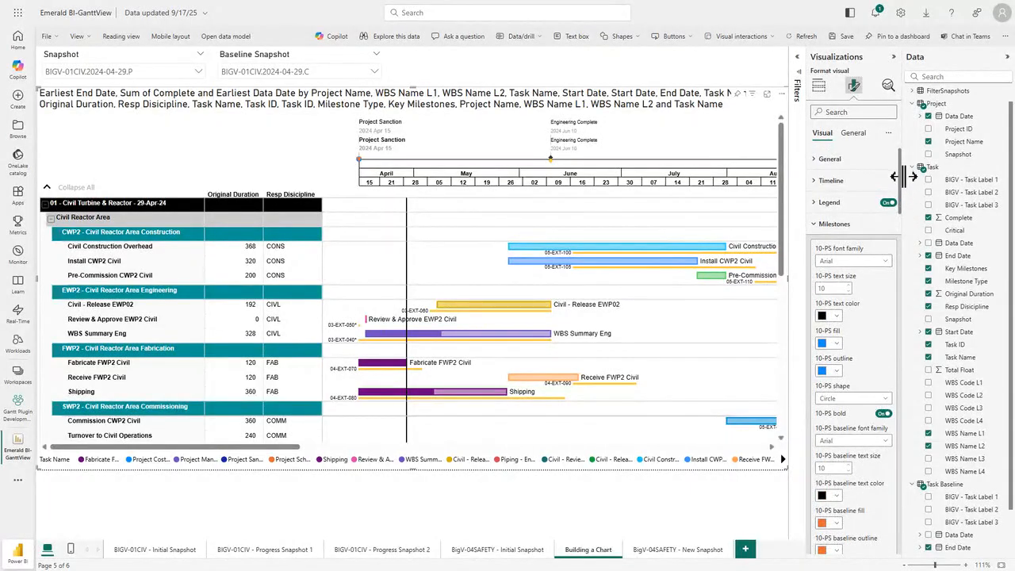
pyautogui.click(829, 182)
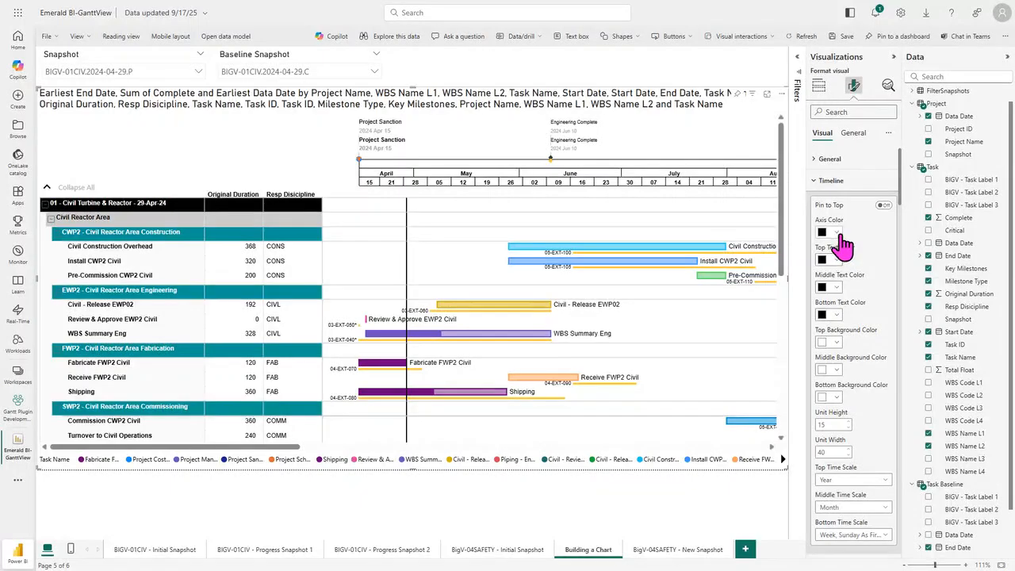
pyautogui.click(883, 205)
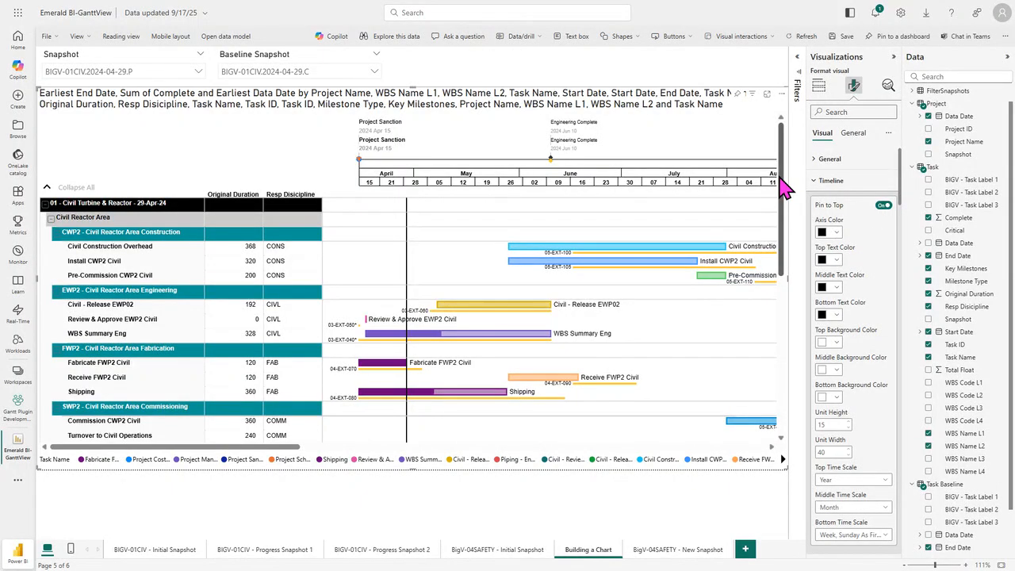
pyautogui.moveTo(784, 188); pyautogui.dragTo(777, 168)
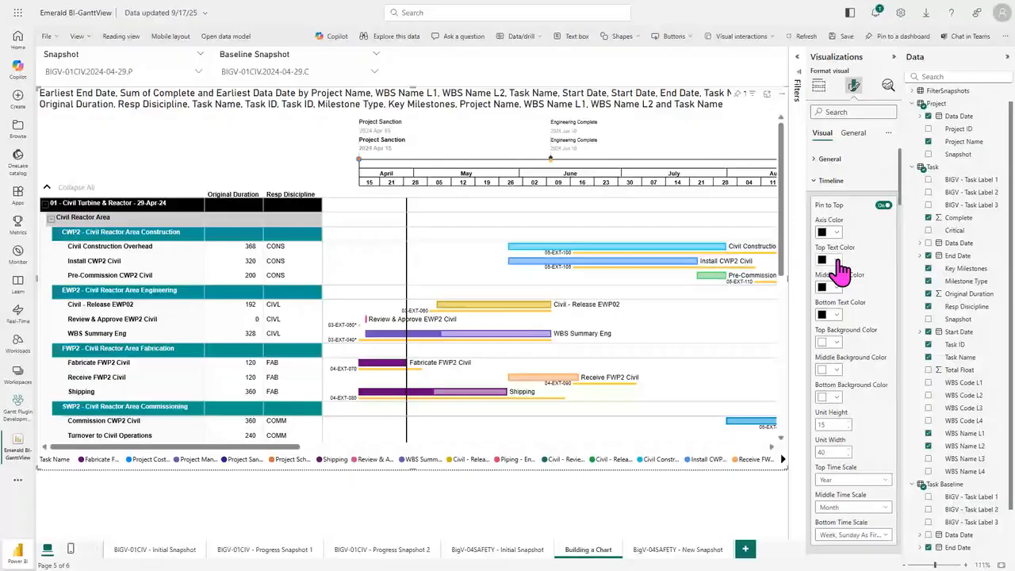
# Step: Set the timeline's middle and bottom text colors to white
pyautogui.click(833, 287)
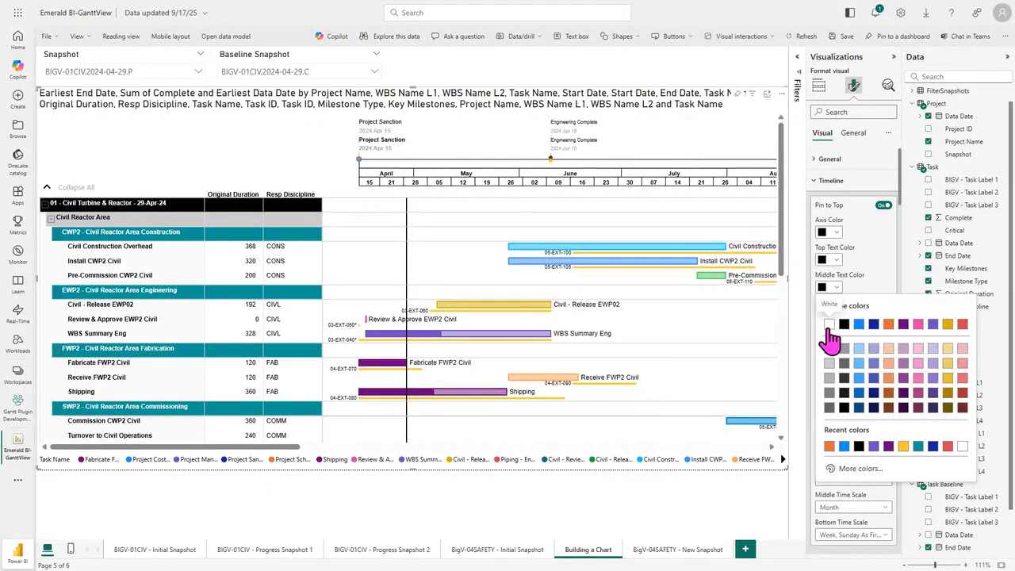
pyautogui.click(829, 325)
pyautogui.click(826, 315)
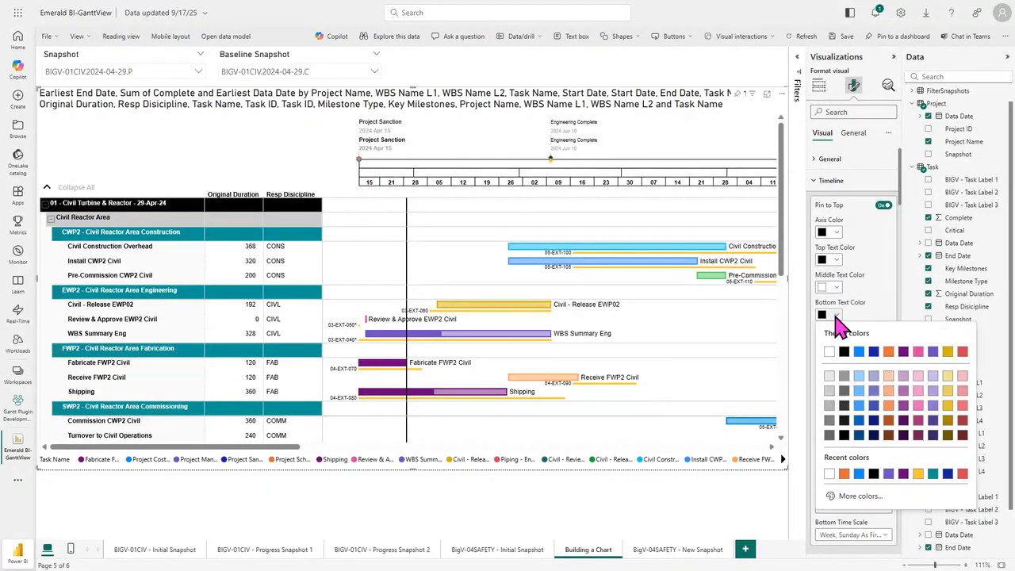
pyautogui.click(830, 353)
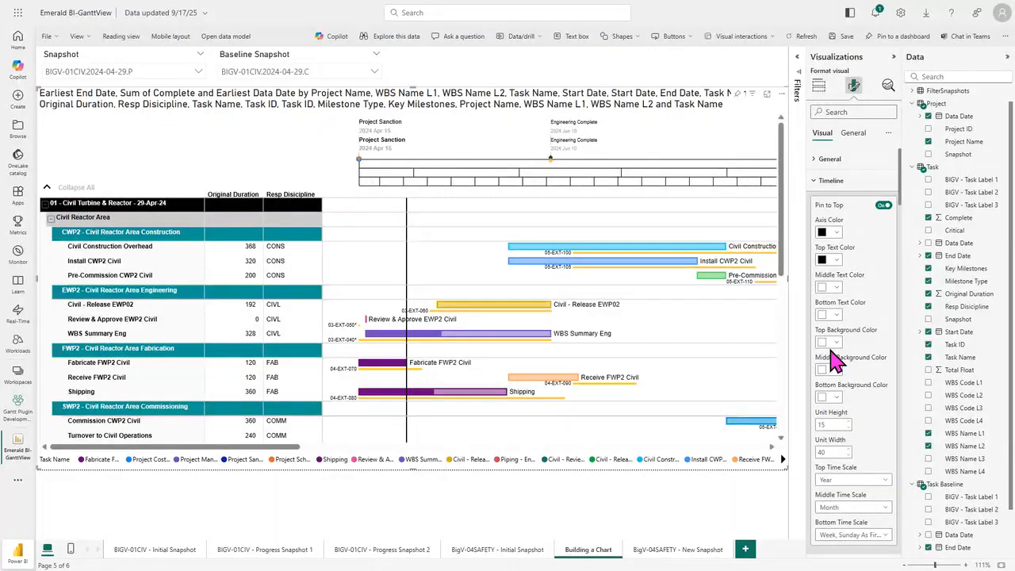
# Step: Set the timeline's top background color to light gray and its middle background color to black
pyautogui.click(829, 342)
pyautogui.click(830, 405)
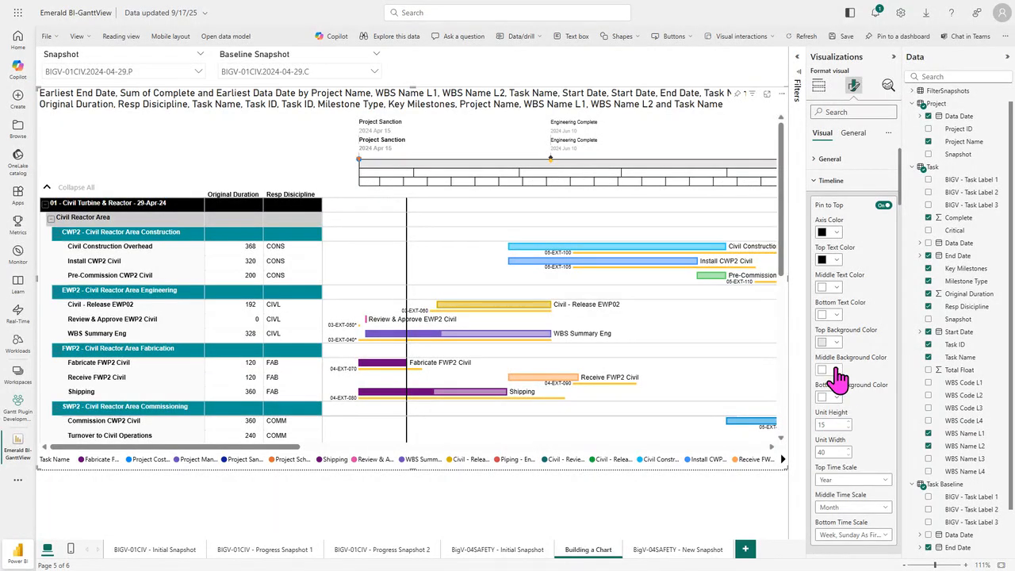
pyautogui.click(839, 375)
pyautogui.click(840, 408)
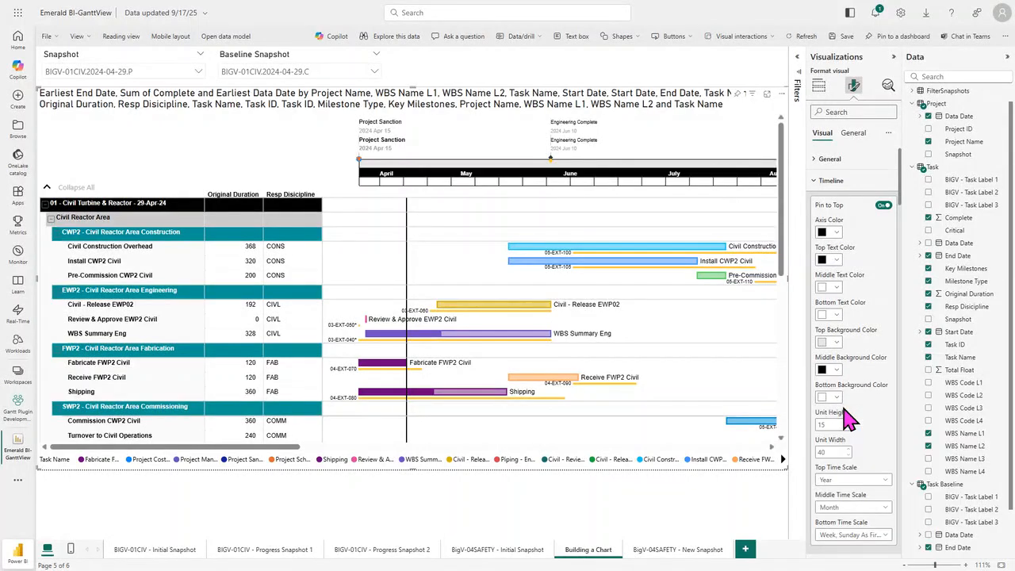
# Step: Set the timeline's bottom background to a custom teal with hex code #099999
pyautogui.click(833, 398)
pyautogui.click(843, 379)
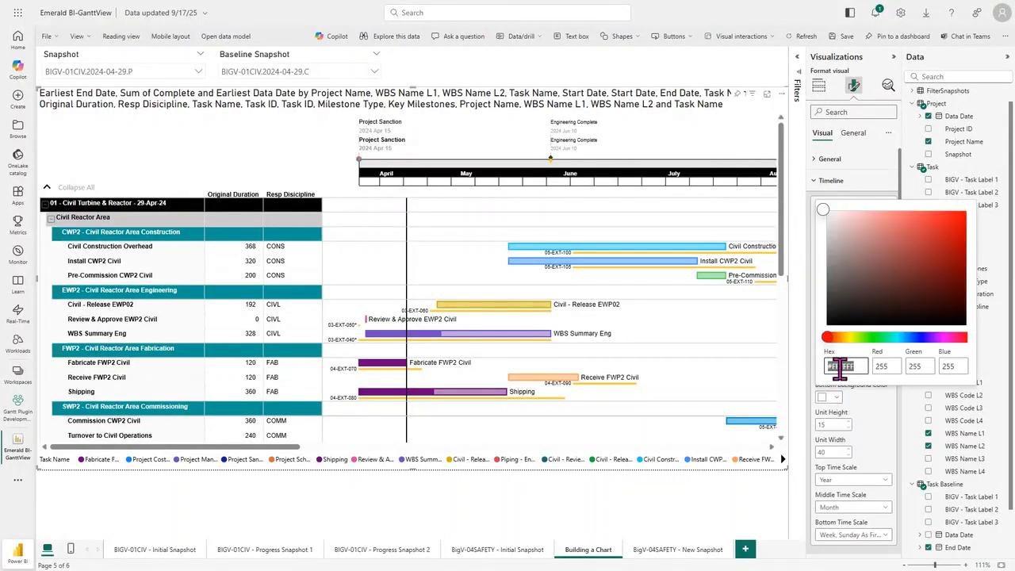
pyautogui.click(841, 368)
pyautogui.write('008899')
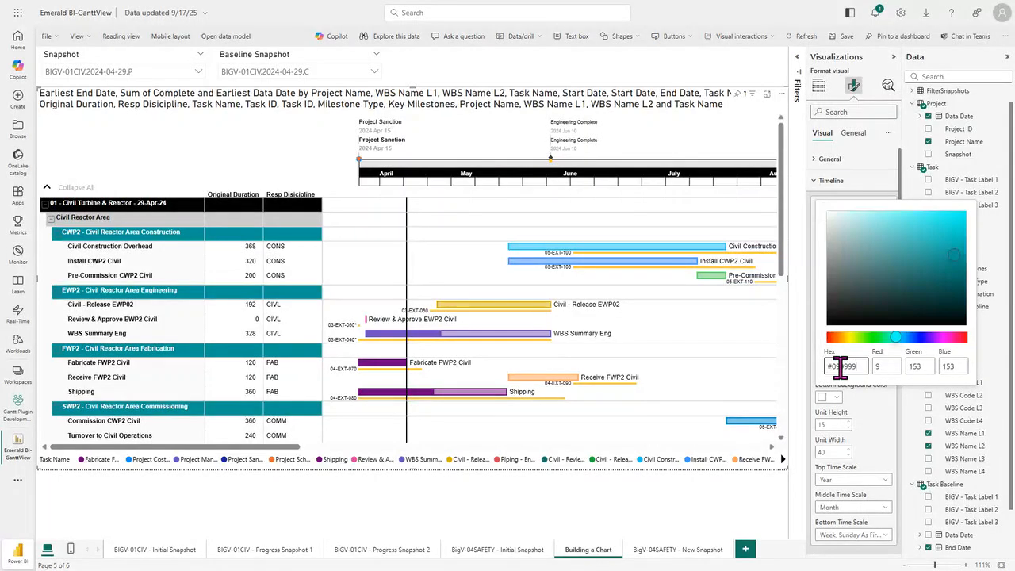
pyautogui.click(871, 398)
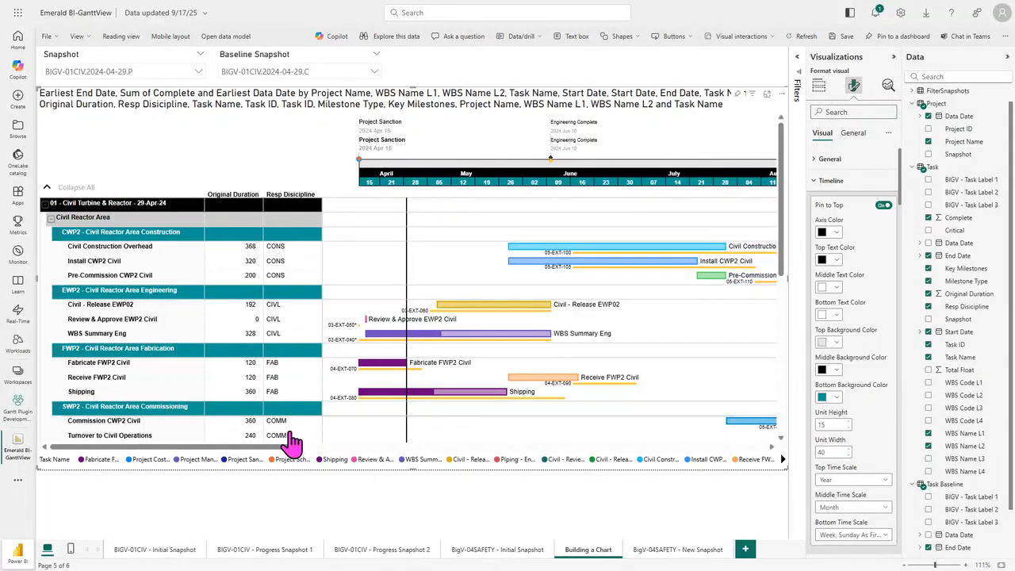
# Step: Set the timeline's middle time scale to Quarter and its bottom time scale to Month
pyautogui.moveTo(288, 447); pyautogui.dragTo(344, 465)
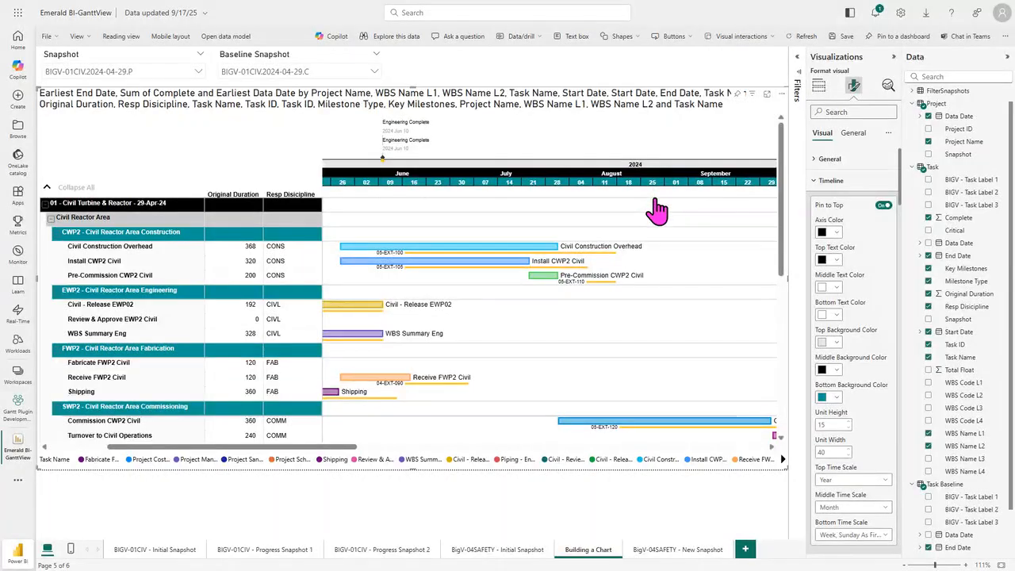
pyautogui.scroll(-1, 866, 476)
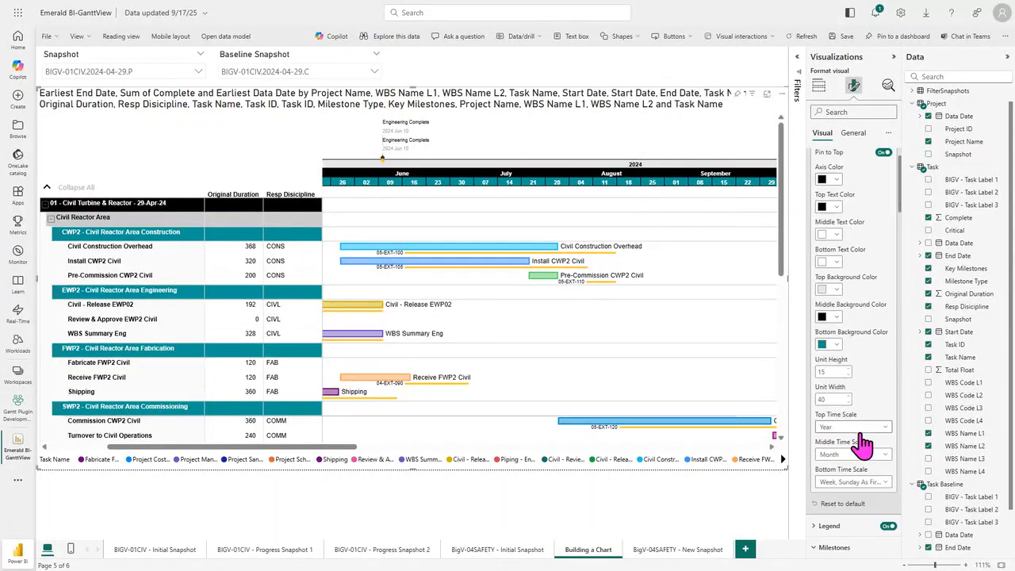
pyautogui.click(857, 455)
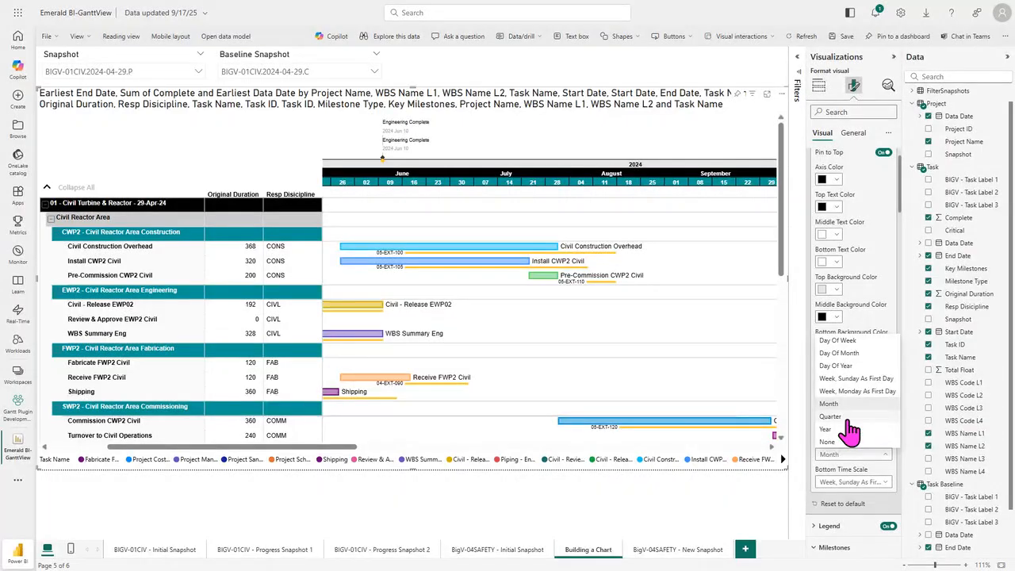
pyautogui.click(847, 429)
pyautogui.click(859, 482)
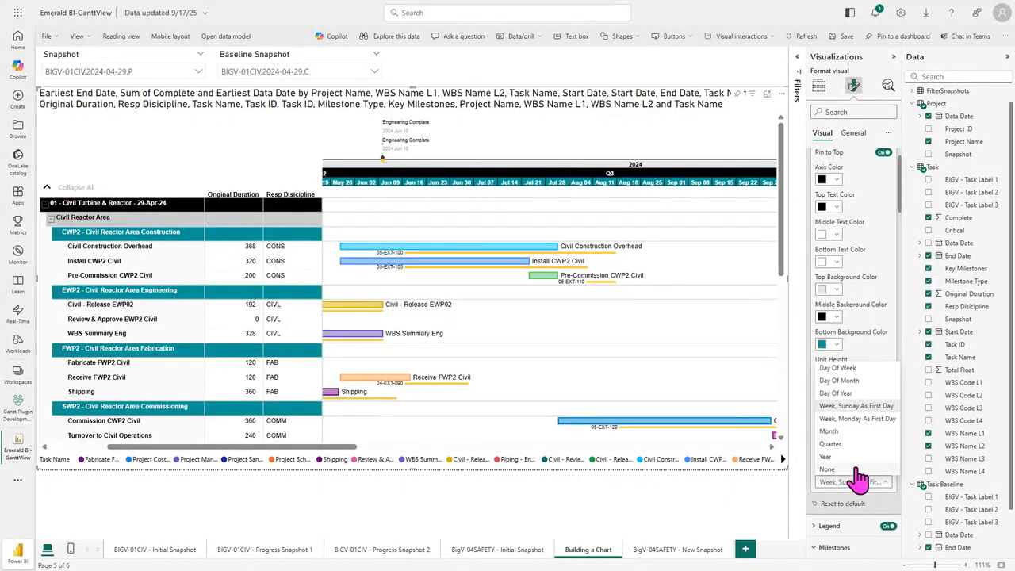
pyautogui.click(844, 441)
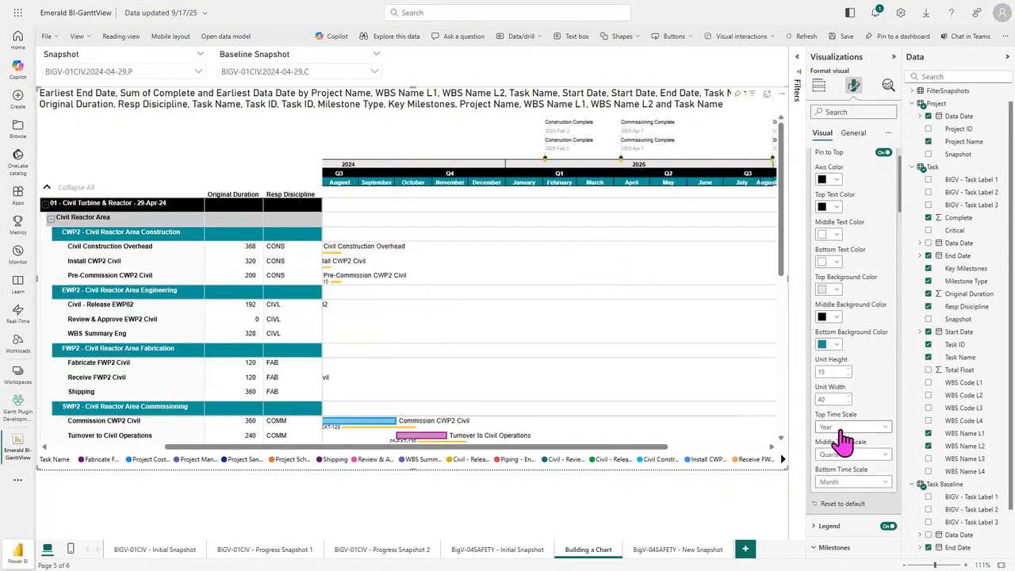
pyautogui.moveTo(350, 449); pyautogui.dragTo(195, 452)
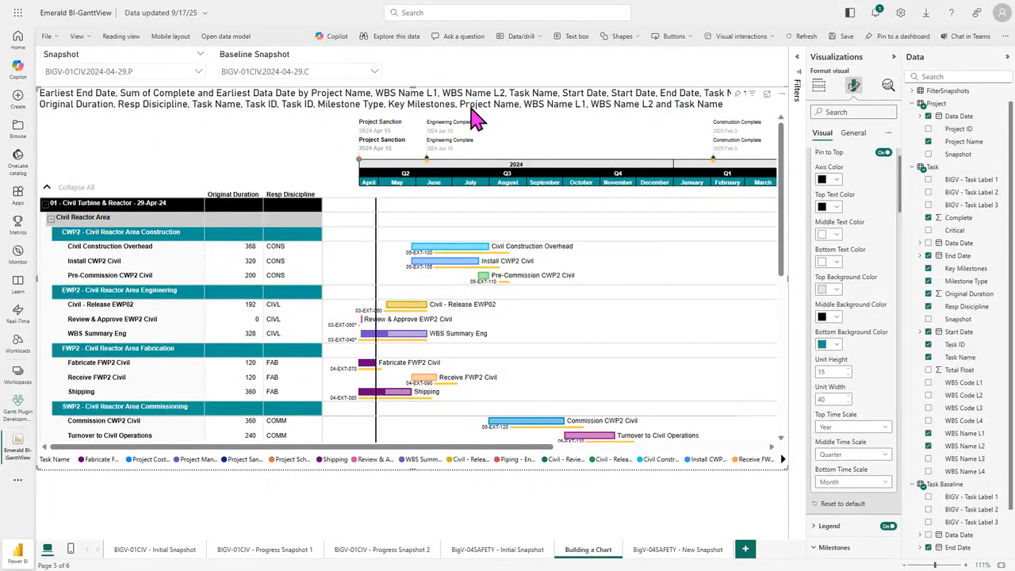
# Step: Replace the Gantt visual's title text with "Initial Snapshot of Civil Project"
pyautogui.scroll(2, 901, 190)
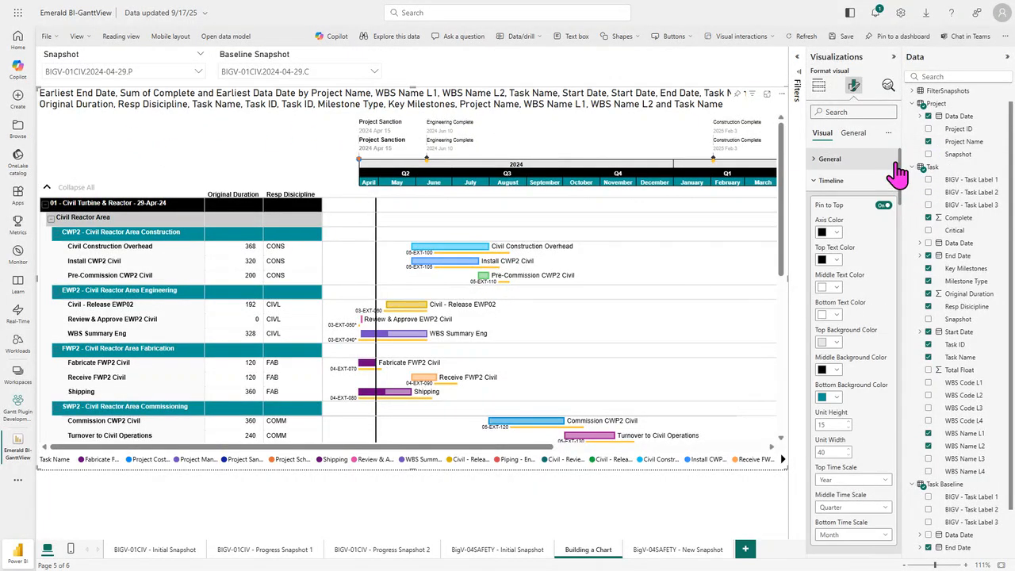
pyautogui.click(855, 134)
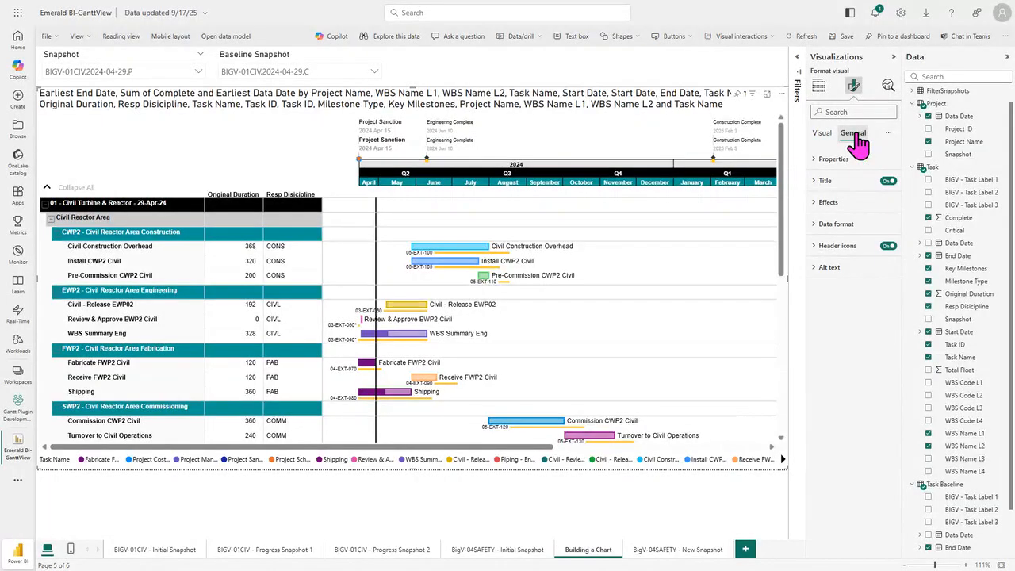
pyautogui.click(832, 182)
pyautogui.tripleClick(848, 235)
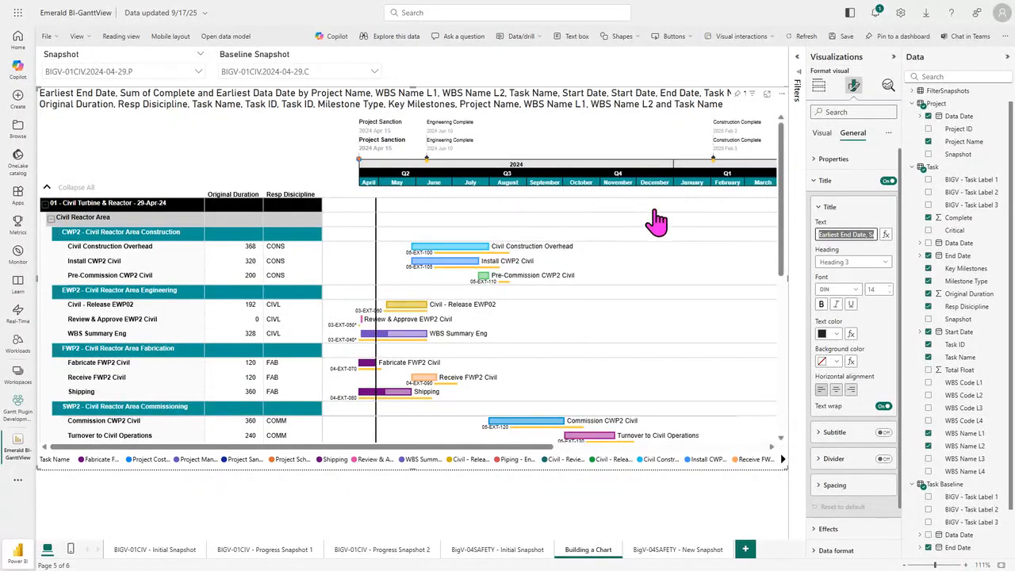
pyautogui.write('Initi')
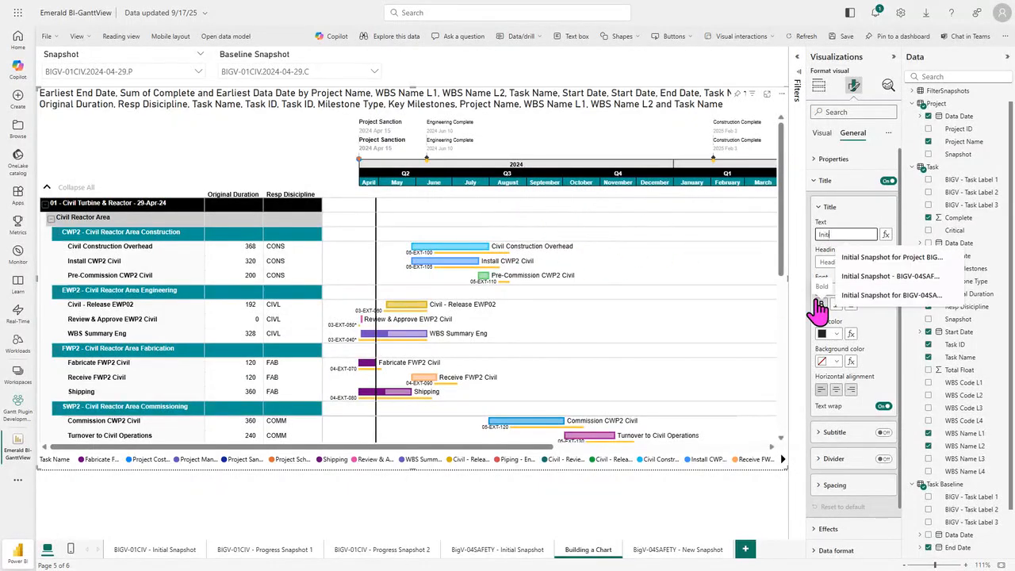
pyautogui.write('al Snapshot of')
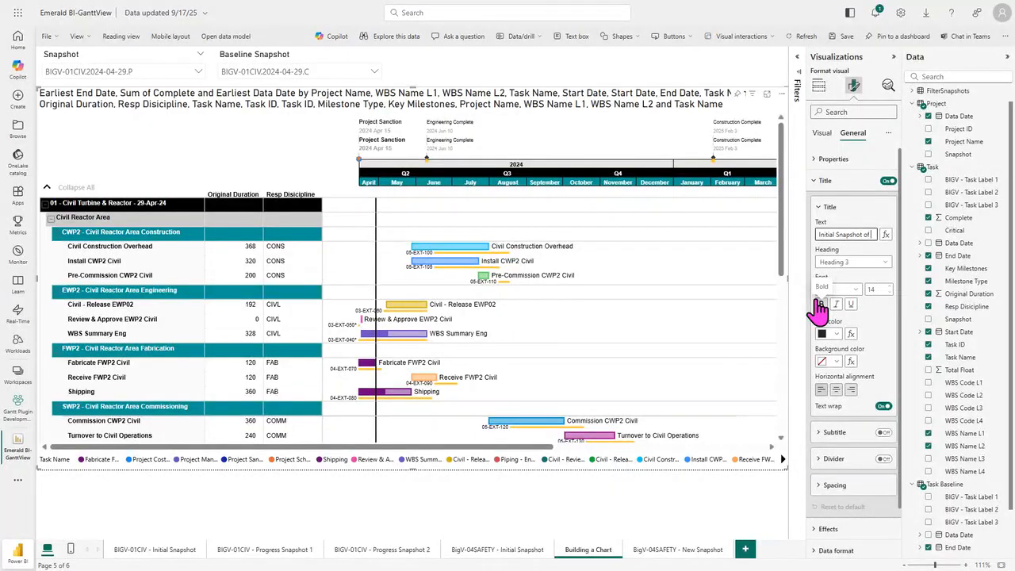
pyautogui.write(' Civil Pri')
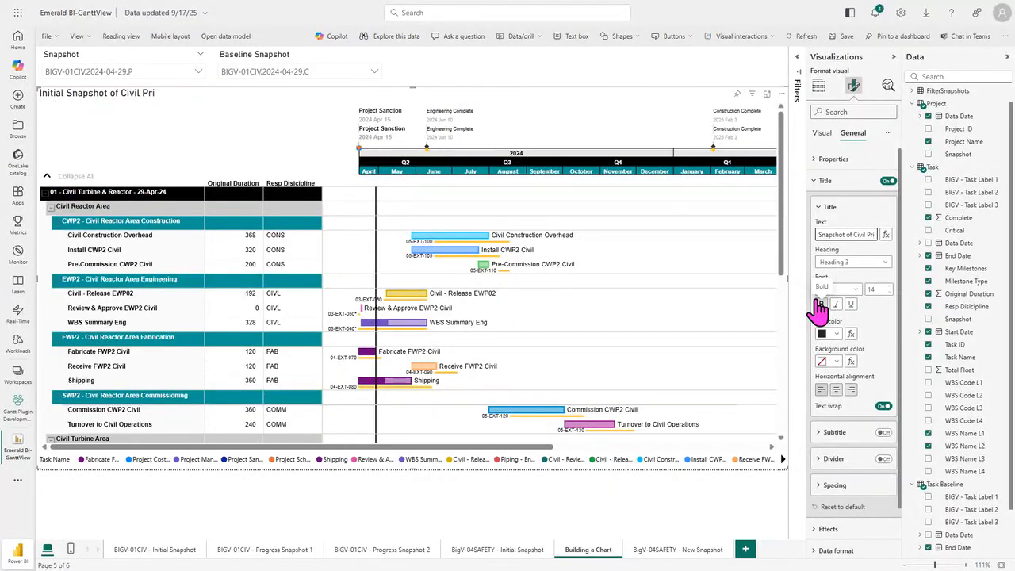
pyautogui.press('BackSpace')
pyautogui.write('oject')
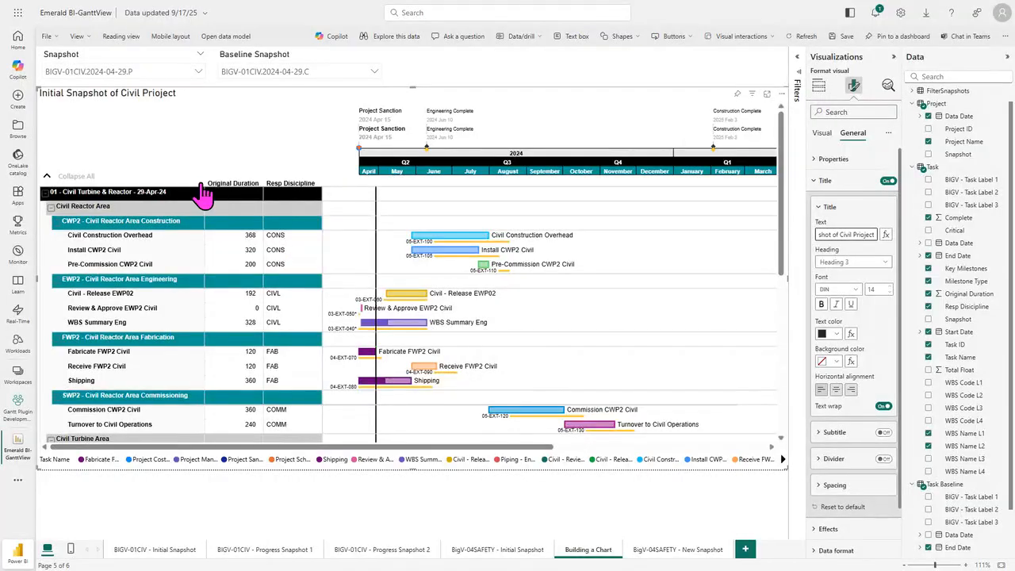
pyautogui.press('BackSpace')
pyautogui.press('BackSpace')
pyautogui.press('BackSpace')
pyautogui.press('BackSpace')
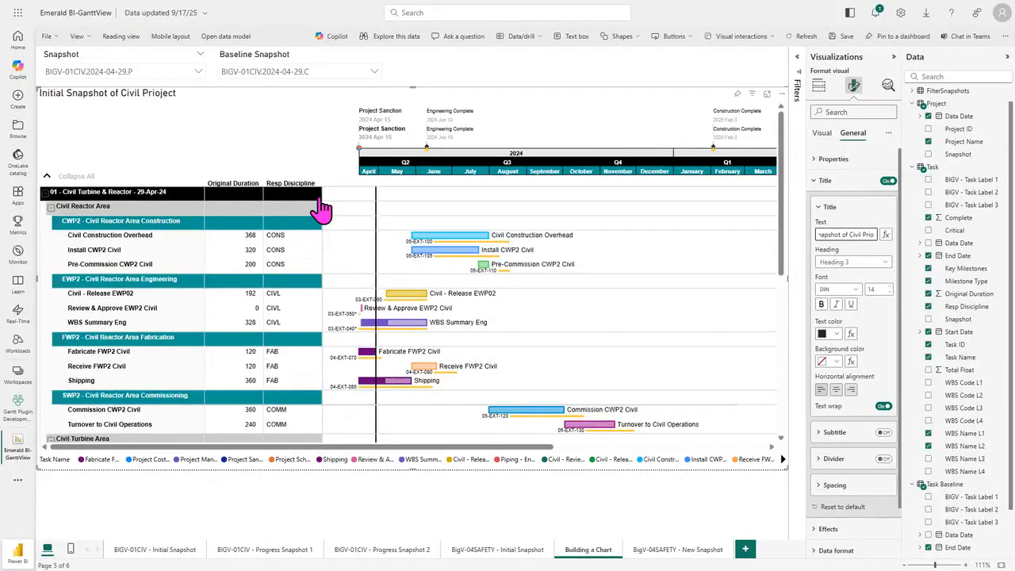
pyautogui.press('BackSpace')
pyautogui.press('BackSpace')
pyautogui.write('oject')
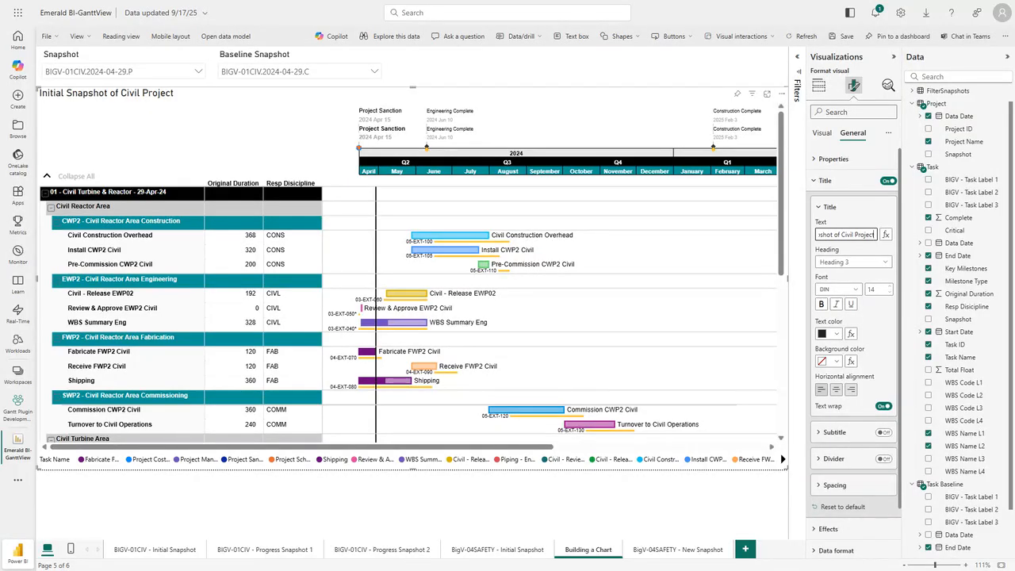
pyautogui.press('Return')
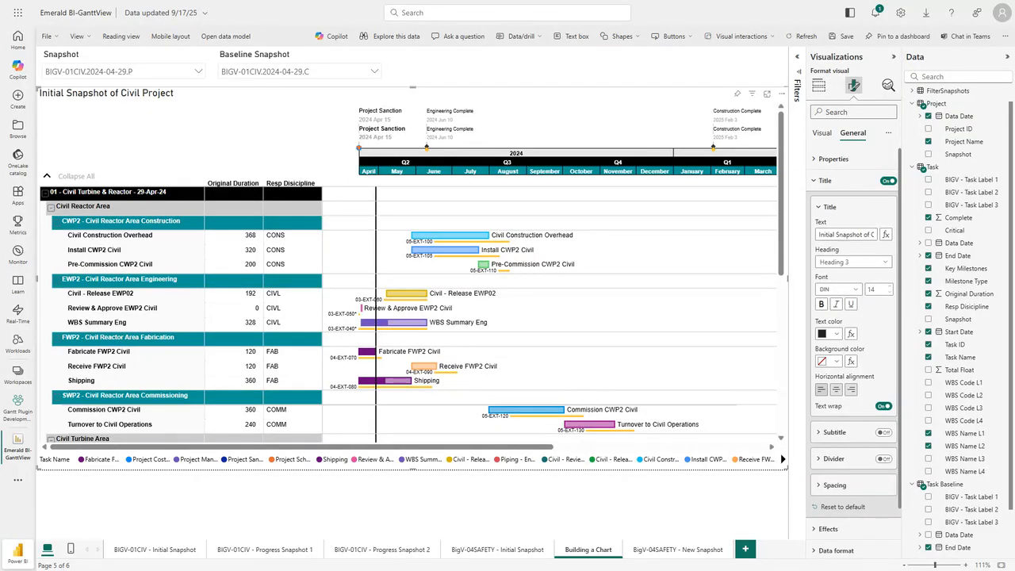